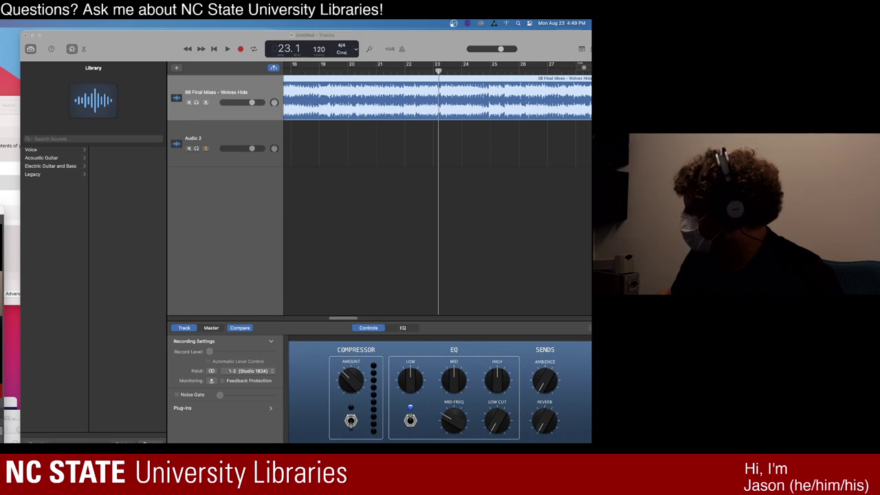
- Listen to the Wolves Hide track in two short stretches, stopping playback at about bar 33
left_click(213, 52)
left_click(227, 49)
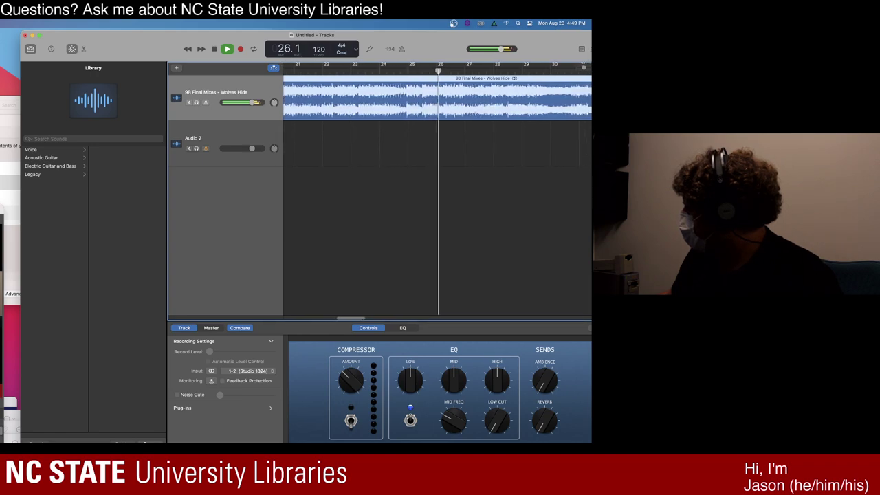
left_click(214, 49)
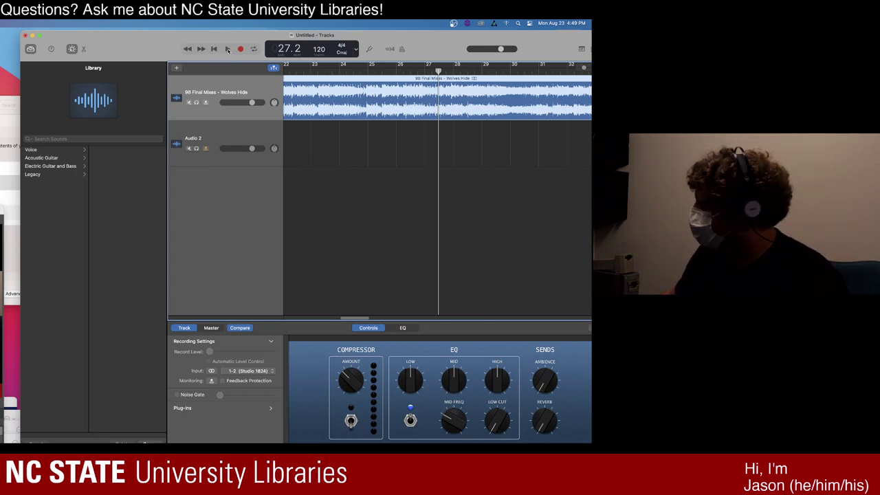
left_click(227, 49)
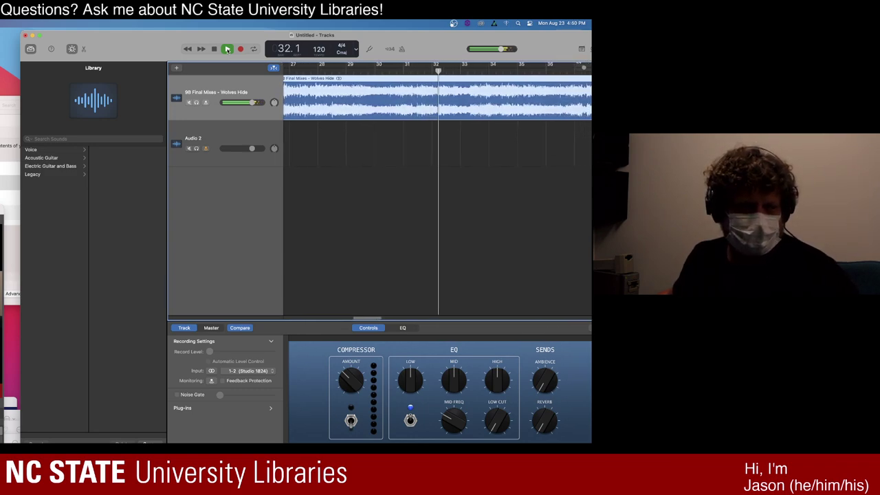
left_click(213, 49)
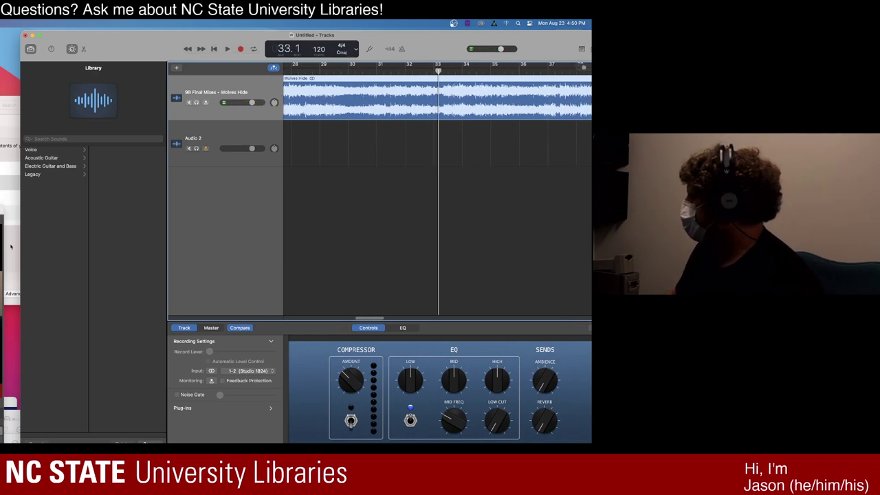
- Shift the project window fully into view, enable input monitoring on Audio 2 and return the playhead to the song's start
left_click_drag(132, 38, 112, 38)
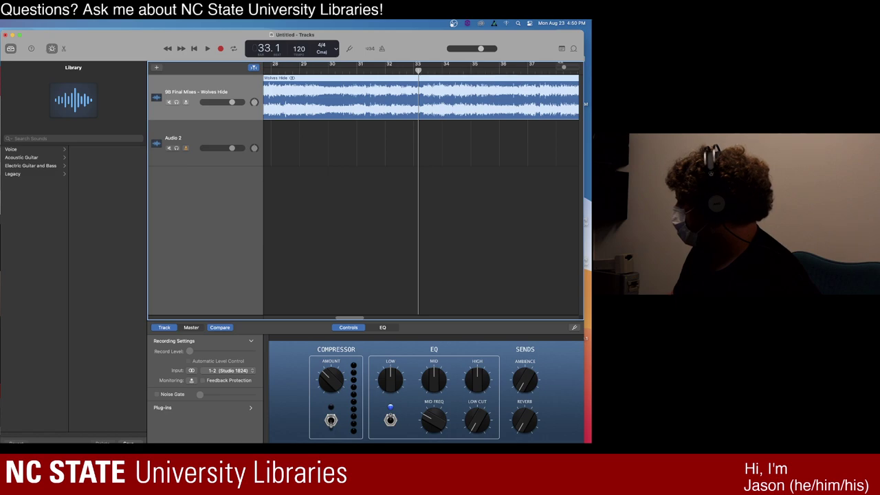
left_click(185, 148)
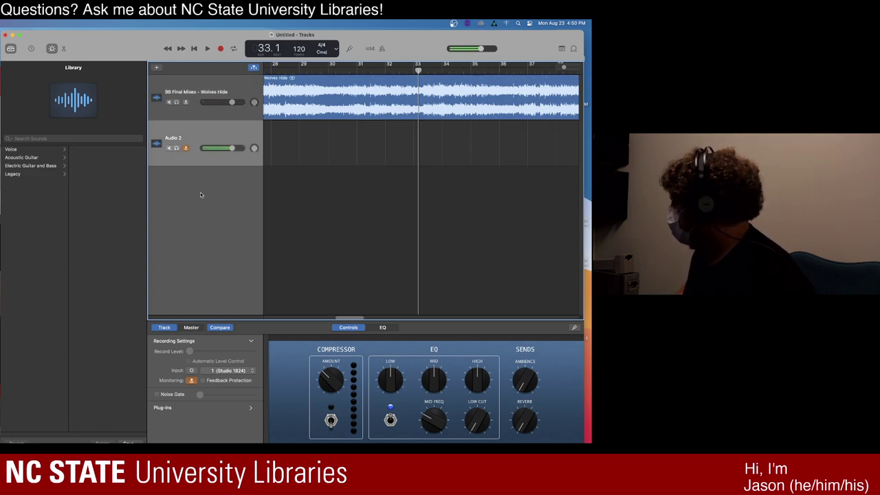
left_click(193, 49)
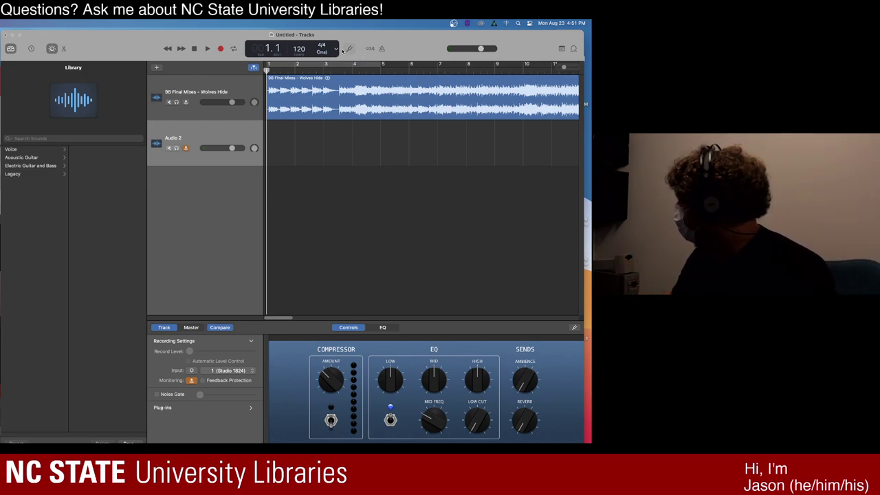
- Check the connected guitar's tuning on the Audio 2 input with the Tuner, and close it
left_click(349, 49)
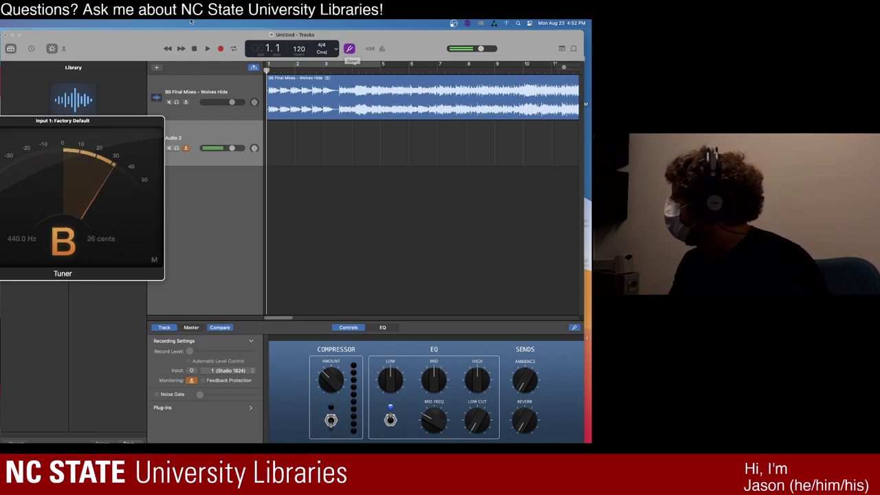
key("t")
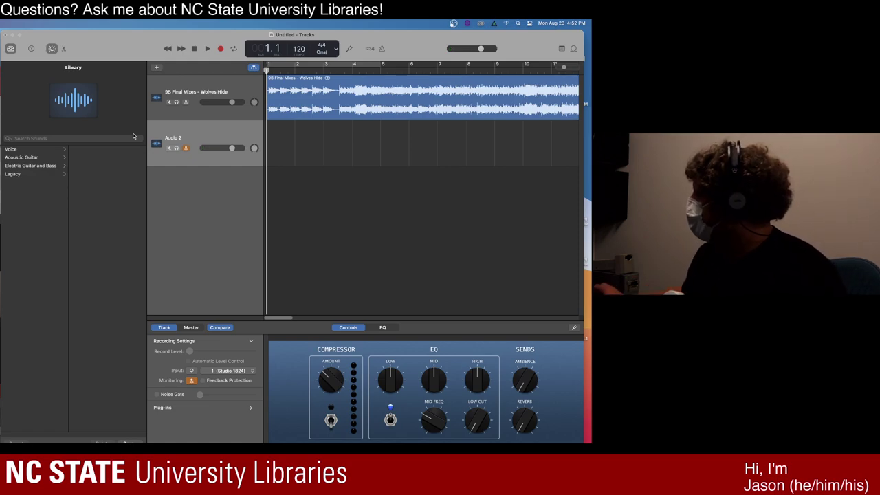
- With Audio 2 selected, play the song from the beginning and stop at about bar 6
left_click(197, 137)
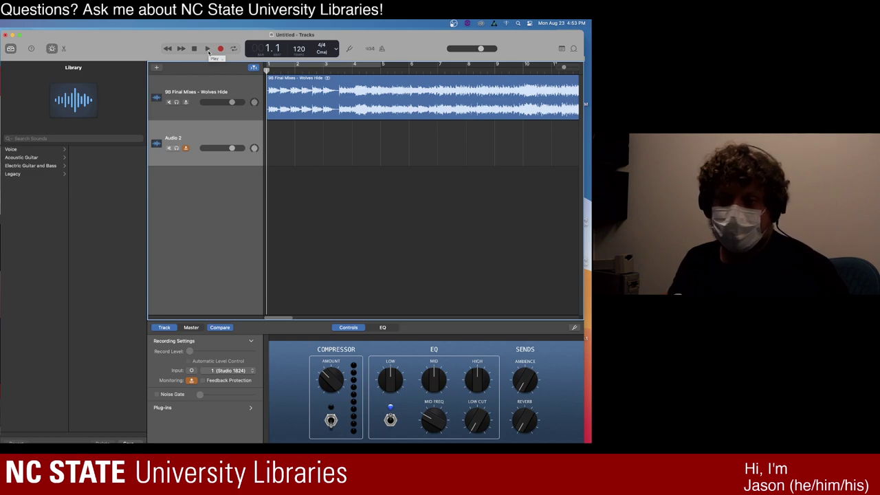
left_click(208, 49)
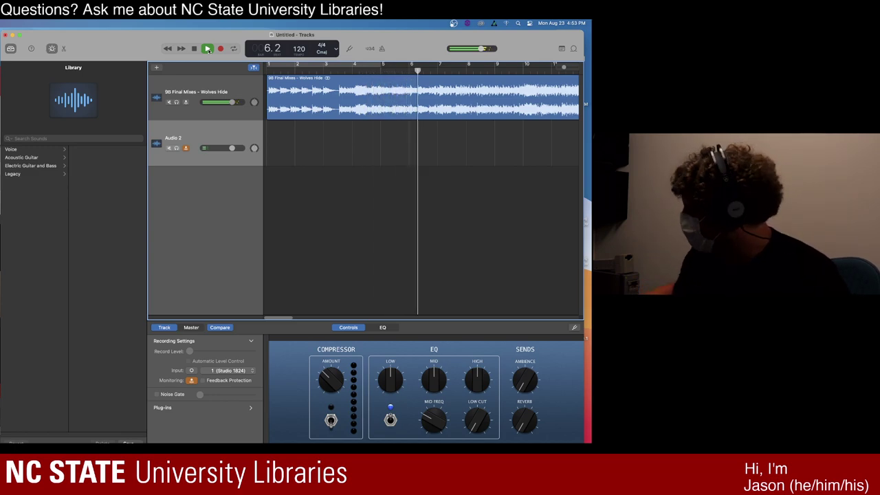
left_click(208, 50)
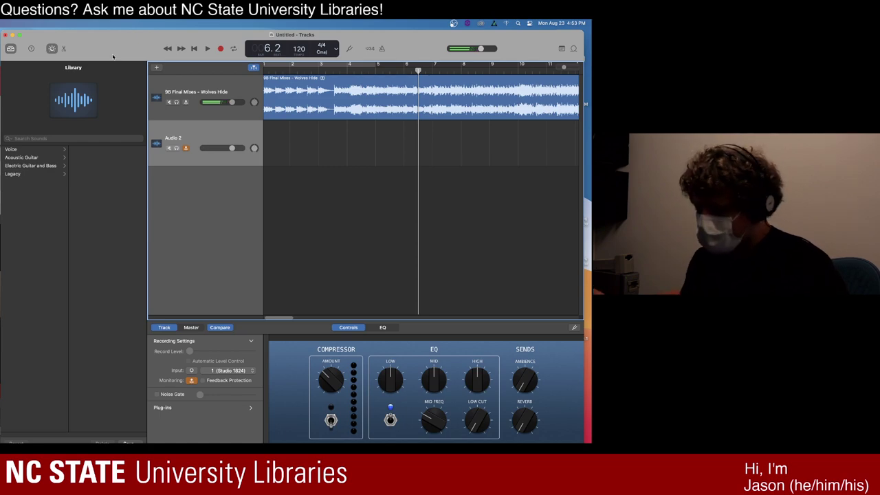
- Try the Big Hair Harmonics patch from the Distorted Guitar sounds on the Audio 2 track
left_click(40, 168)
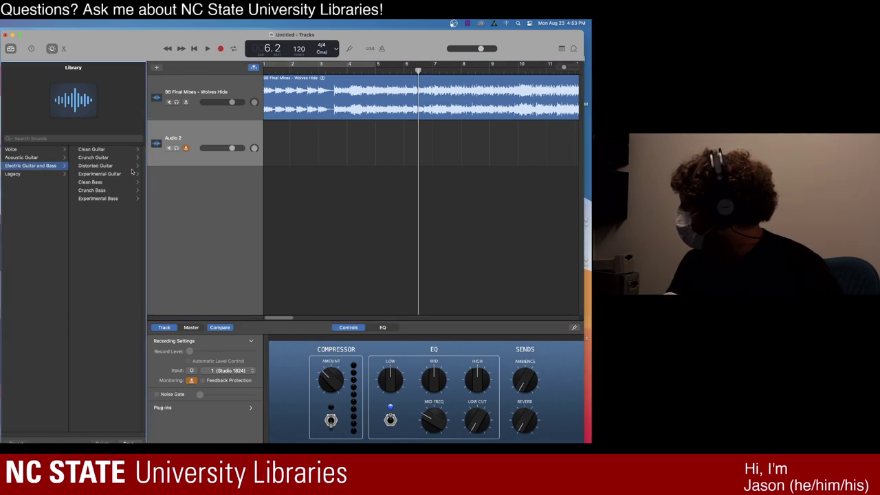
left_click(96, 166)
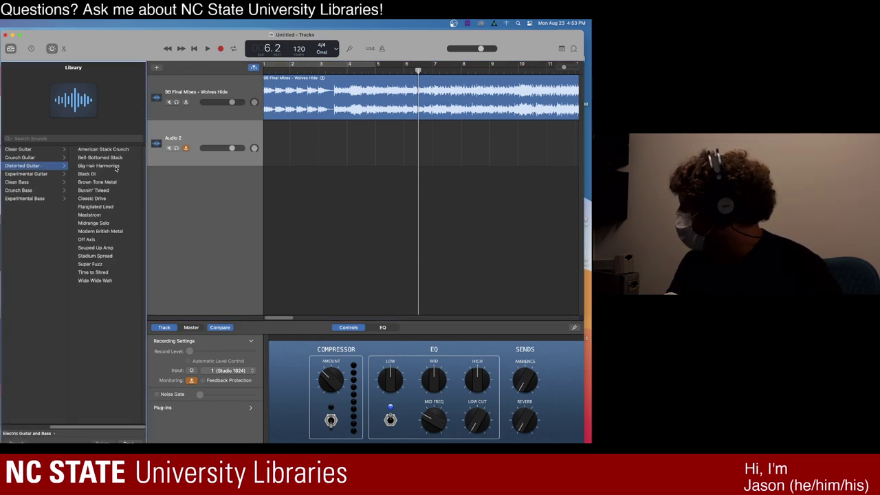
left_click(116, 166)
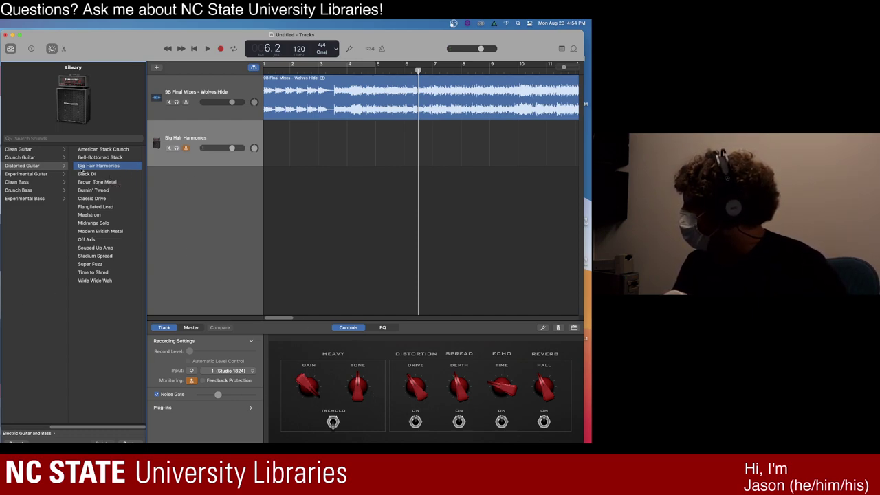
- Browse the electric guitar sound categories and apply the Clean Echoes patch from Clean Guitar to the guitar track
left_click(28, 158)
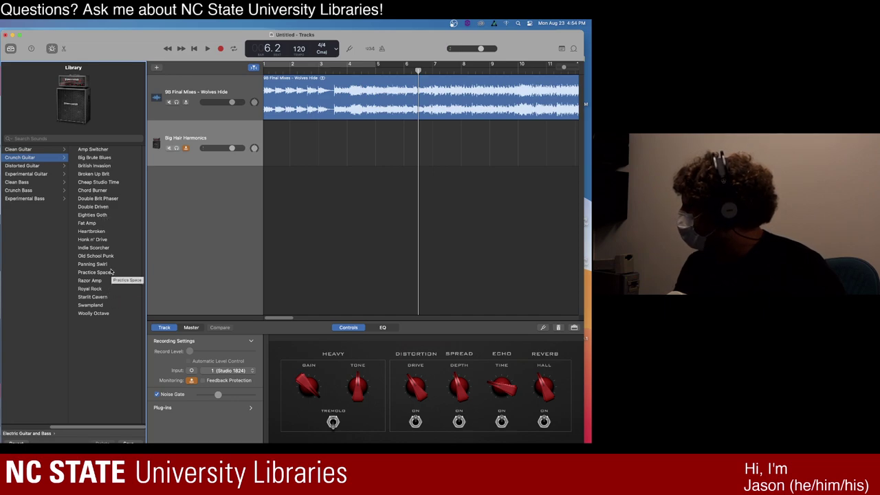
left_click(42, 168)
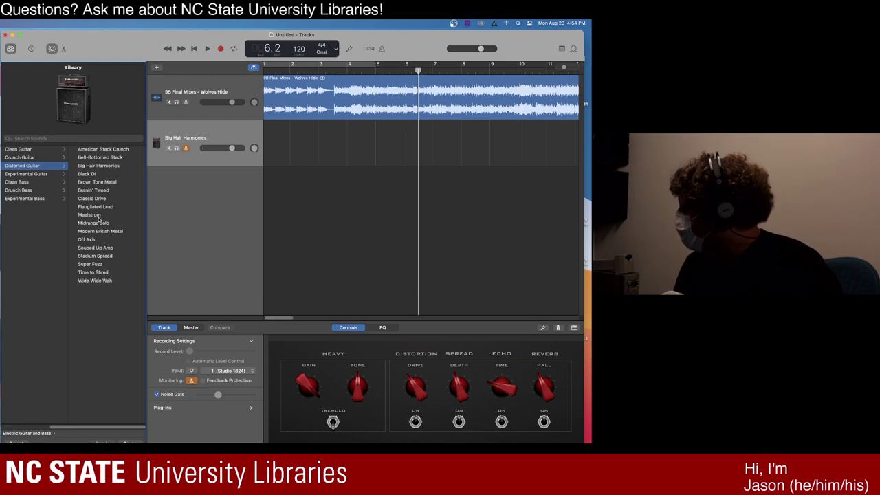
left_click(52, 150)
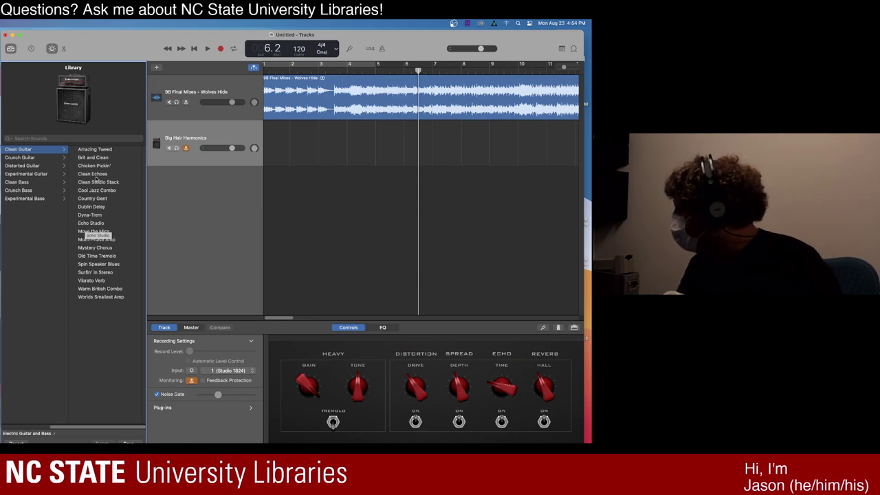
left_click(95, 174)
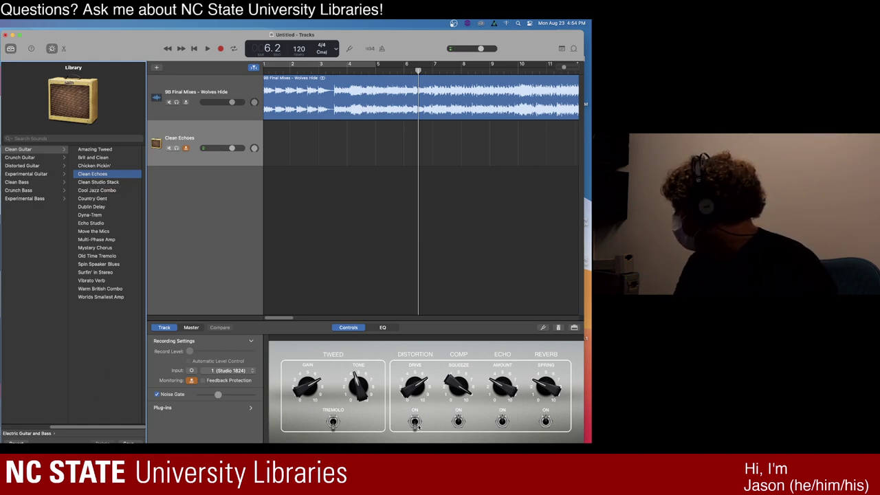
- Adjust the Clean Echoes amp's Distortion Drive, Comp Squeeze, Echo Amount and Reverb Spring settings
left_click(415, 422)
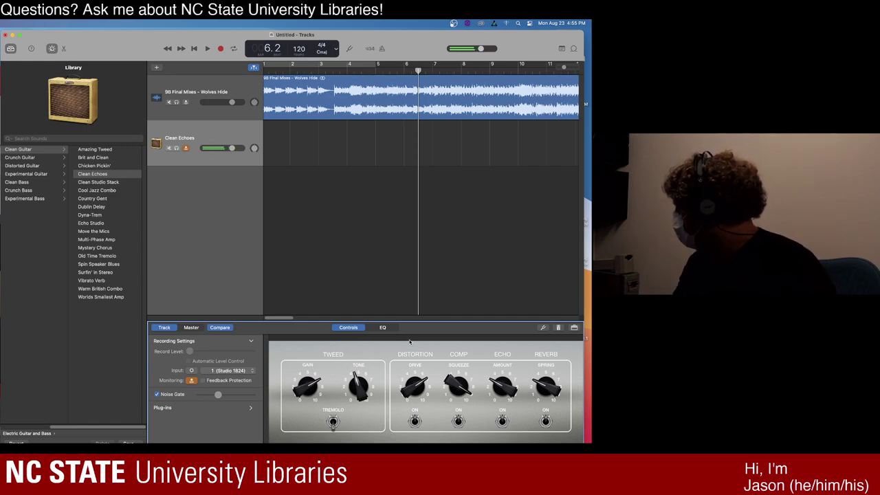
left_click_drag(409, 389, 411, 352)
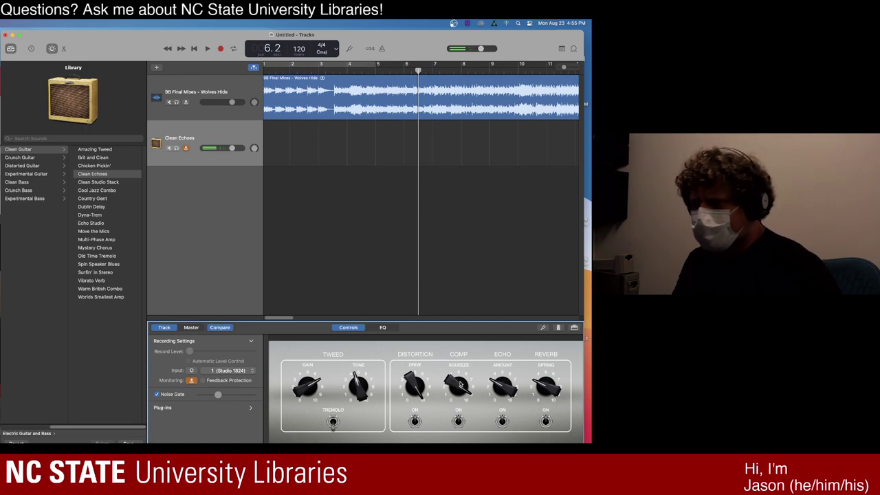
left_click_drag(460, 384, 460, 397)
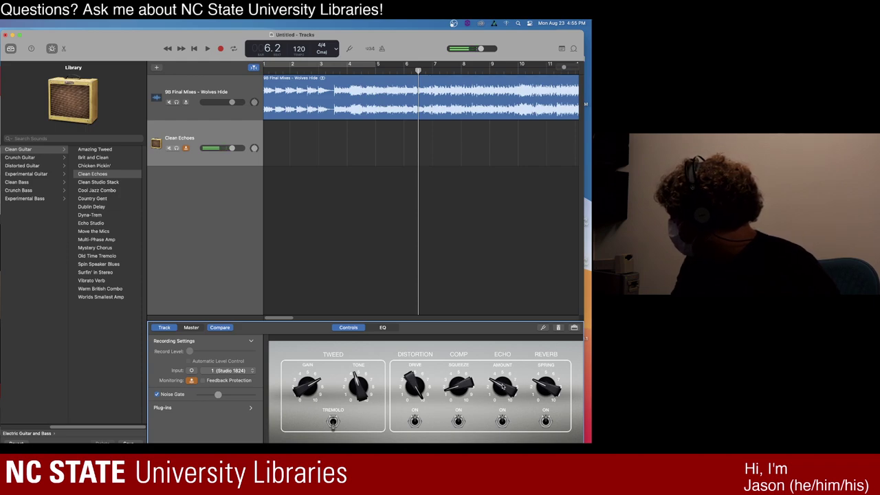
left_click_drag(503, 384, 543, 361)
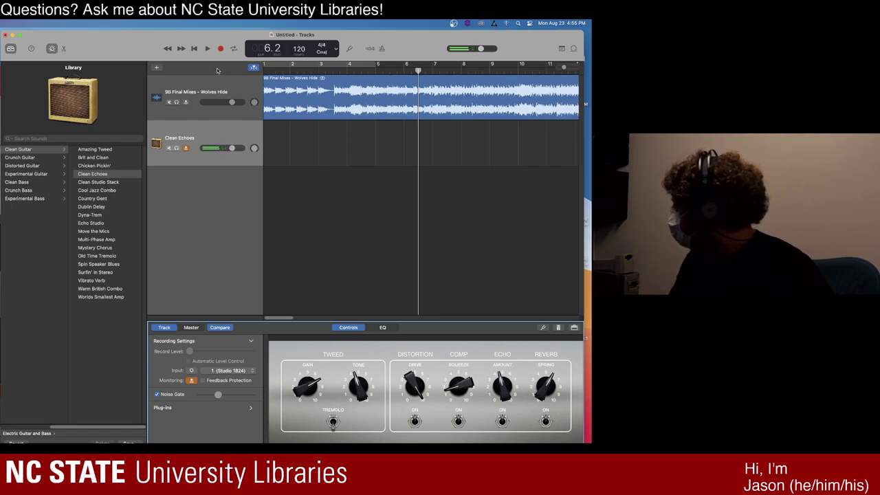
- Record a guitar take on the Clean Echoes track from the song's start to about bar 69, and return to the beginning
left_click(194, 49)
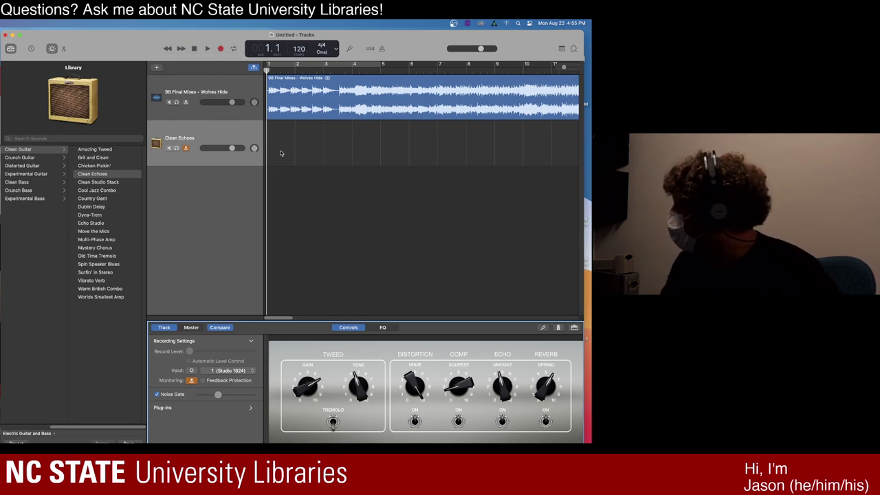
left_click(236, 91)
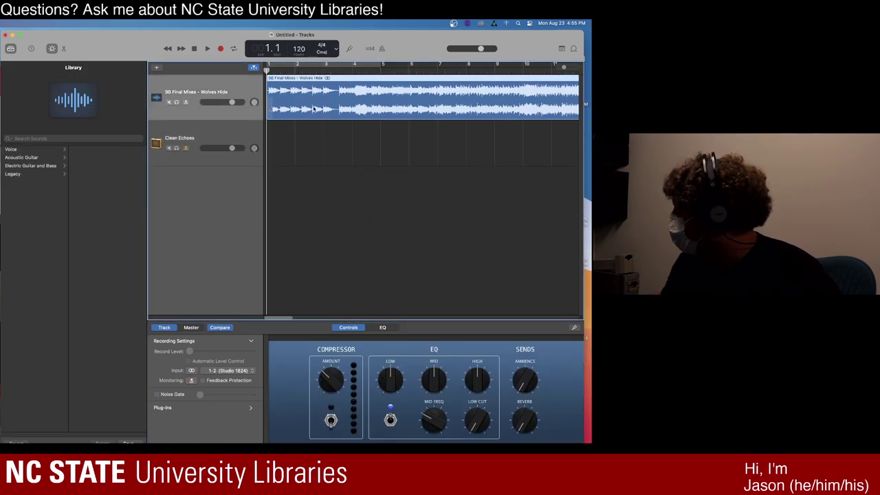
left_click(238, 139)
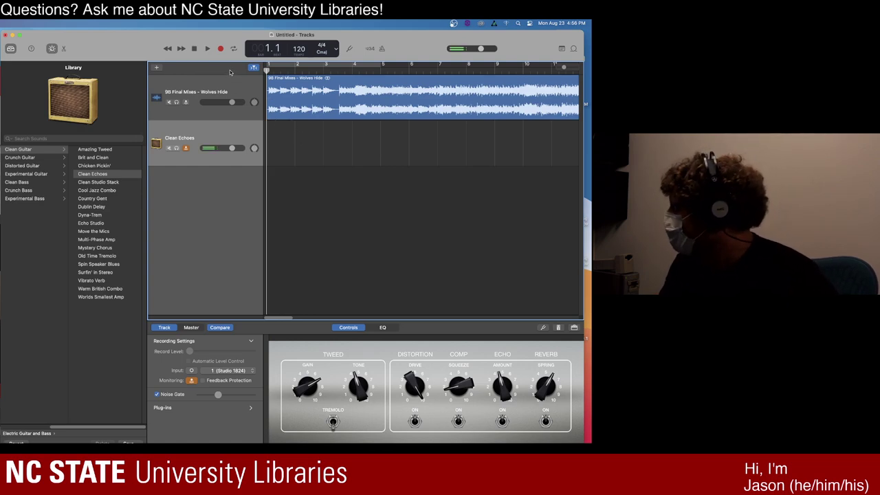
left_click(221, 49)
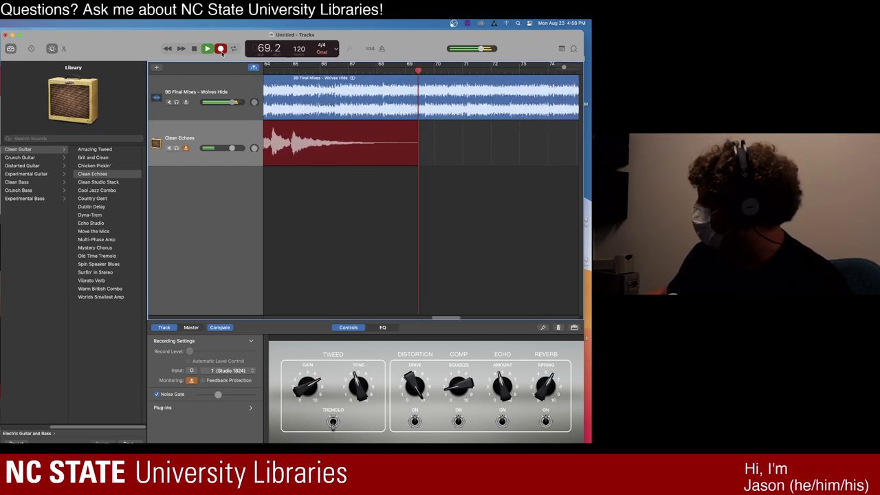
key("space")
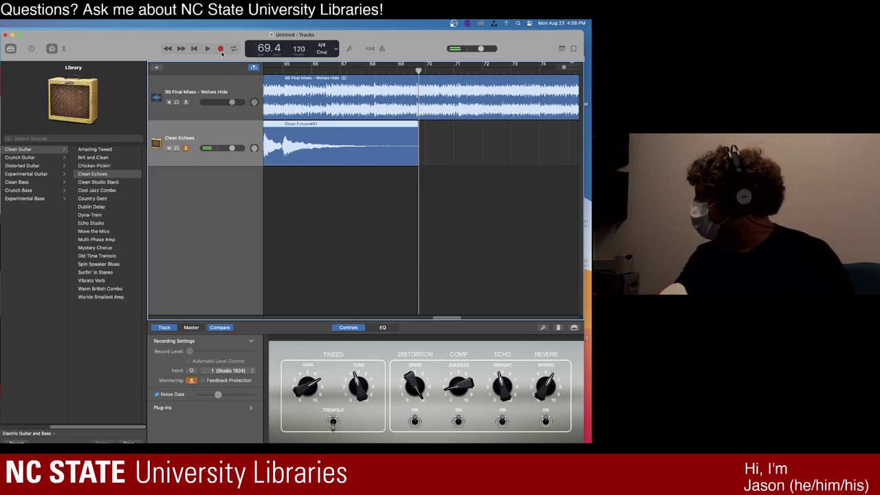
left_click(193, 49)
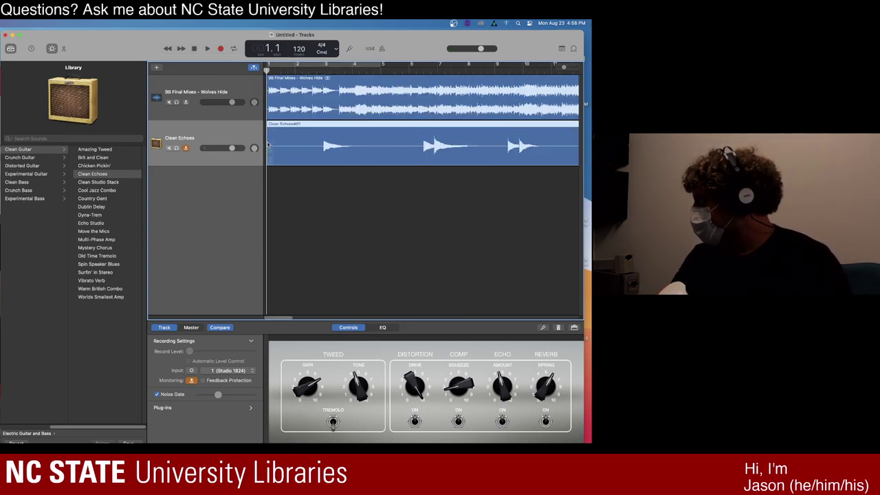
- Create a new microphone or line audio track that records from Input 1
left_click(157, 67)
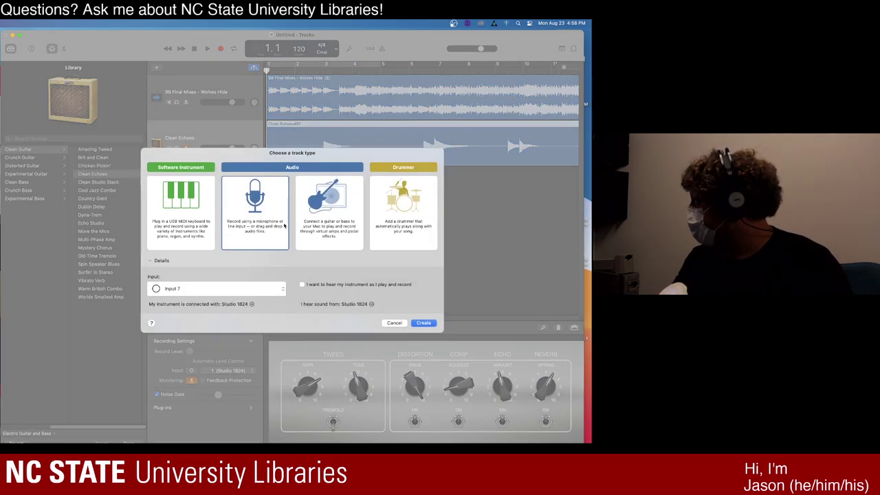
left_click(247, 293)
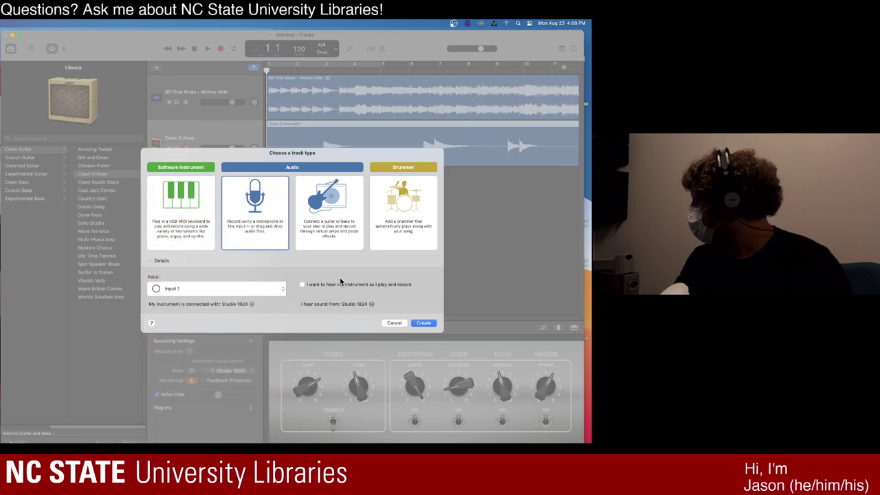
left_click(431, 327)
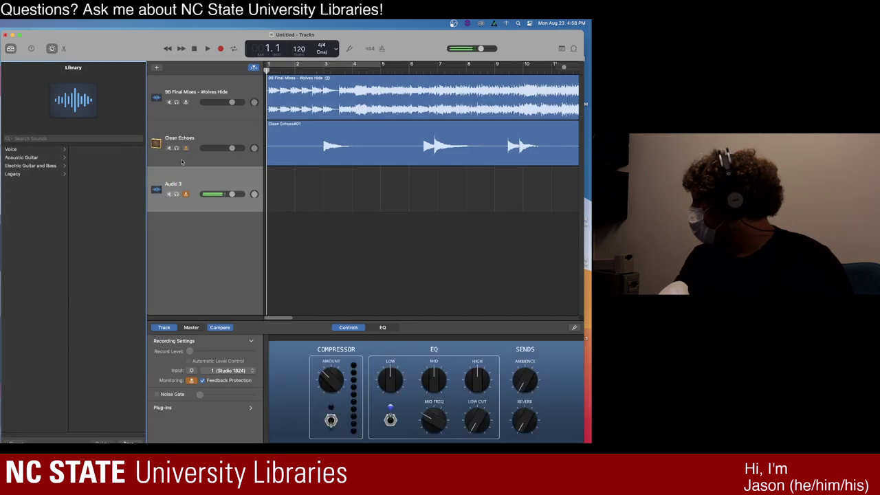
- Delete the newly added Audio 3 track
right_click(191, 181)
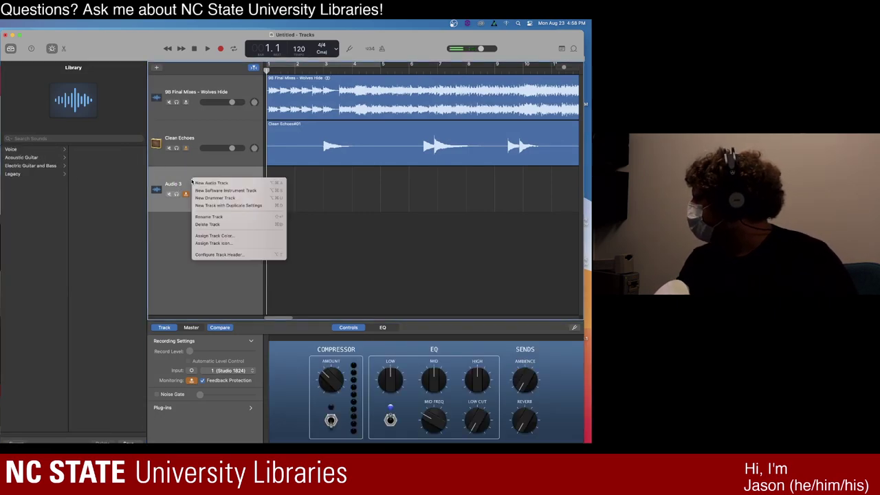
left_click(227, 225)
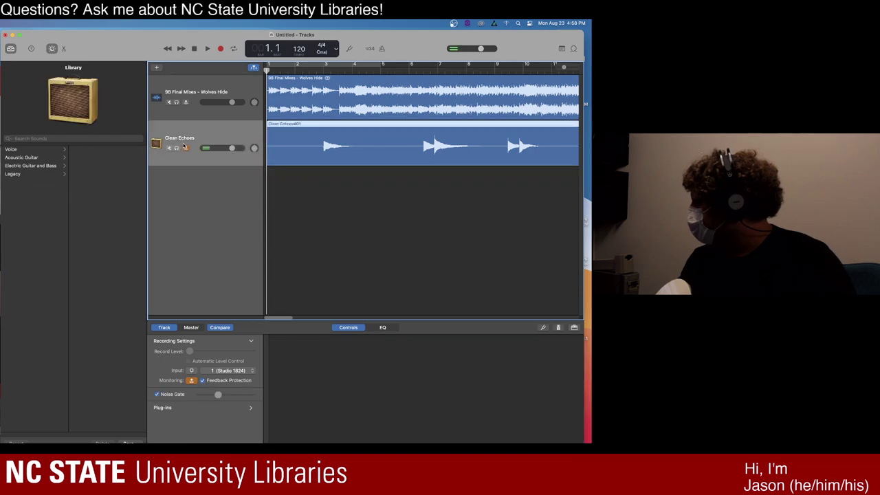
- Add a new track with duplicate settings from Clean Echoes and record a guitar take on it from the start to about bar 5
right_click(206, 130)
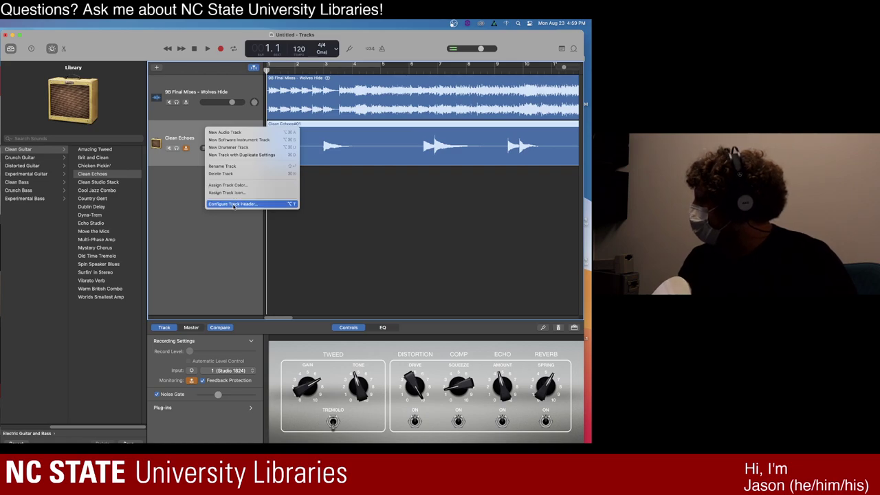
key("Escape")
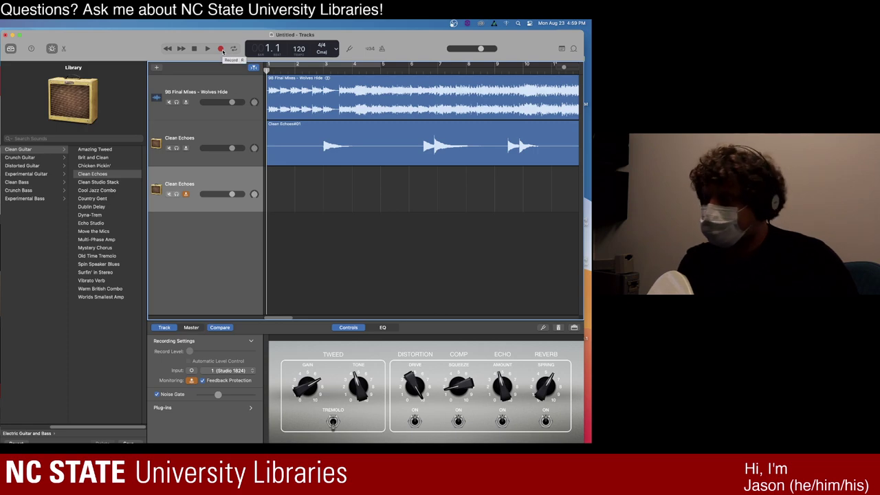
left_click(220, 49)
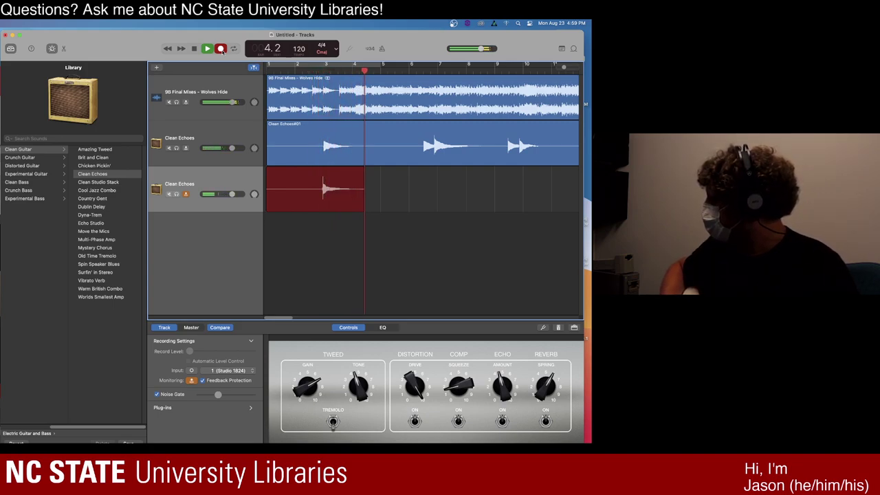
key("space")
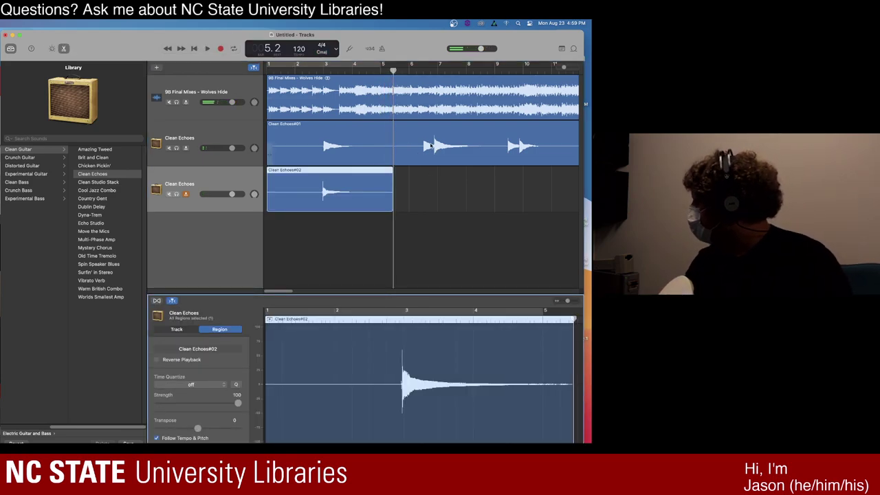
- Split the long take on the upper Clean Echoes track at bar 5, beat 2, and delete the part before the split
left_click(407, 135)
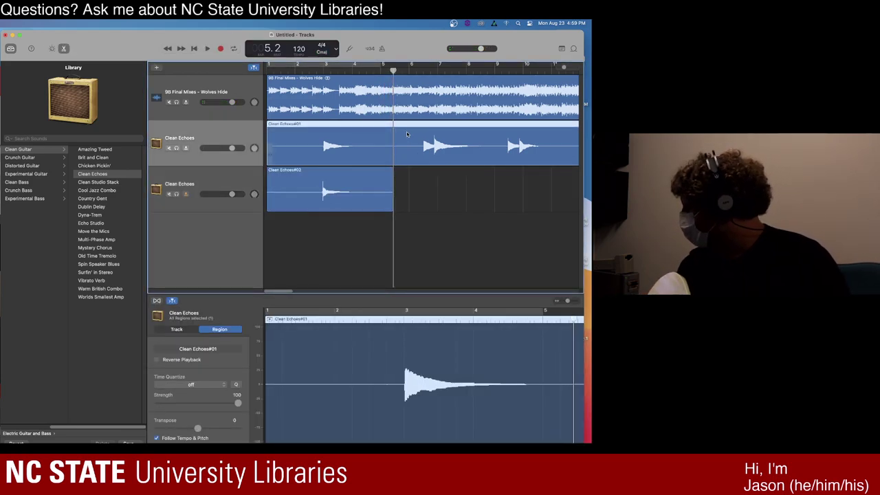
key("super+t")
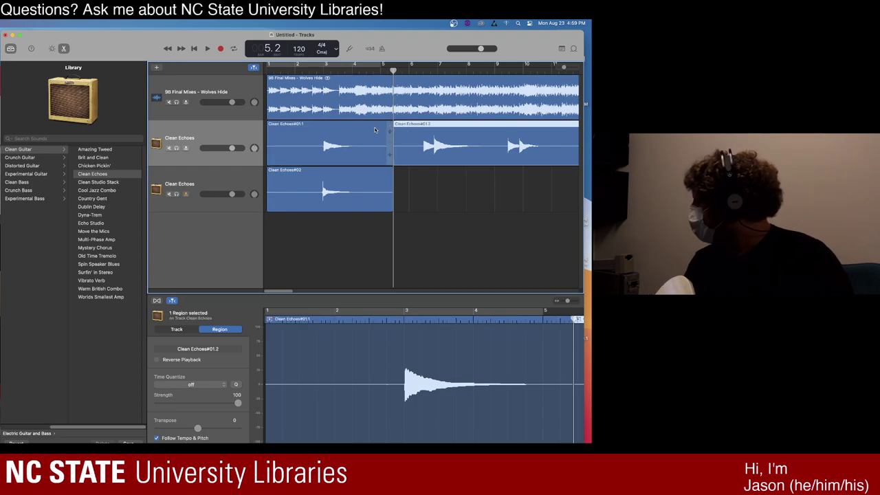
left_click(374, 131)
key("Delete")
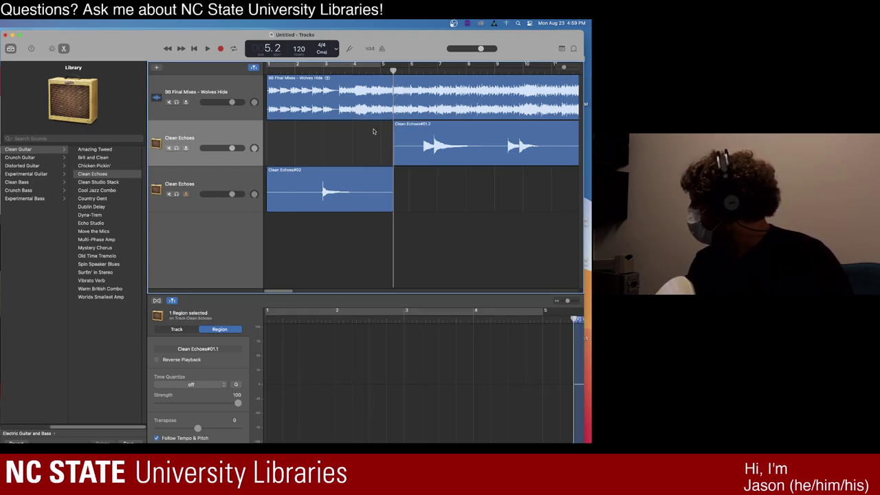
- Delete the short take on the lower Clean Echoes track
left_click(365, 176)
key("Delete")
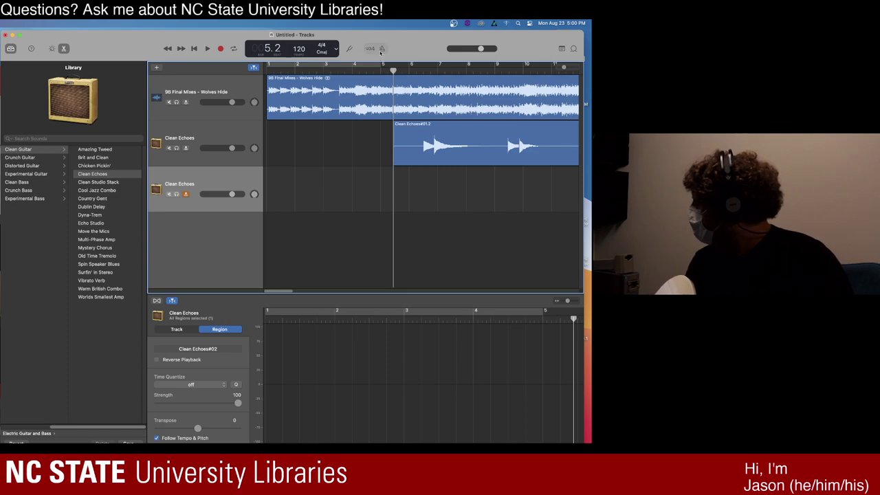
- Turn on the count-in and record a take on the lower Clean Echoes track from bar 5, beat 2 to bar 10, beat 4
left_click(370, 48)
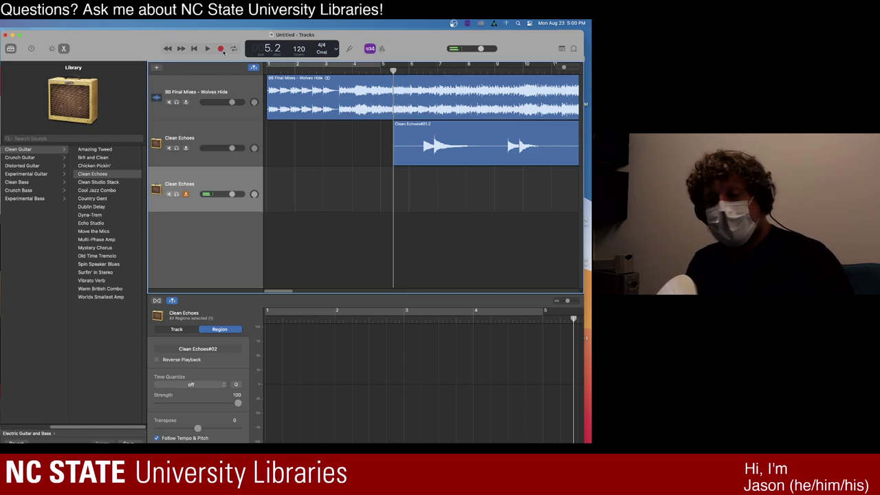
left_click(220, 49)
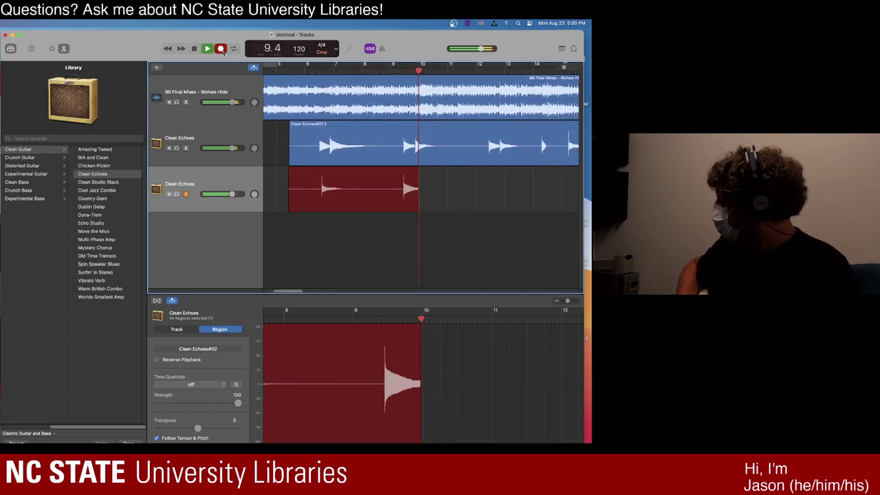
key("space")
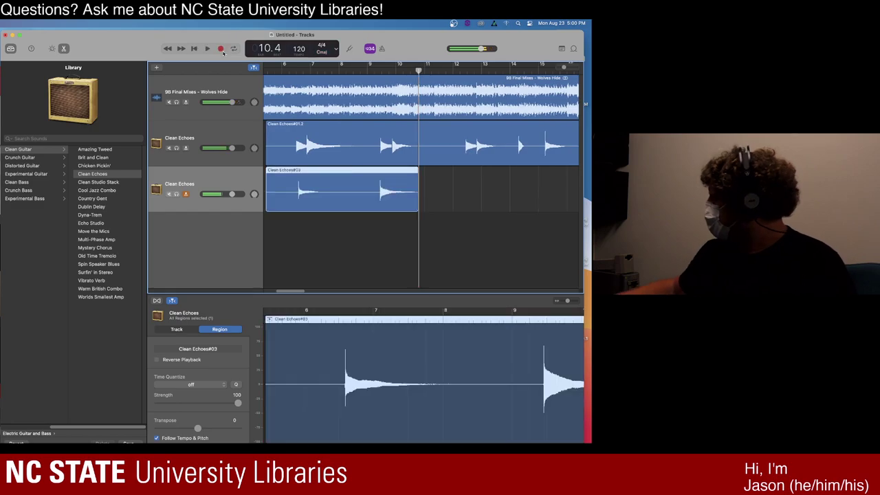
- Play back the layered guitar takes with the song from bar 6, and again from around bar 9
left_click(287, 78)
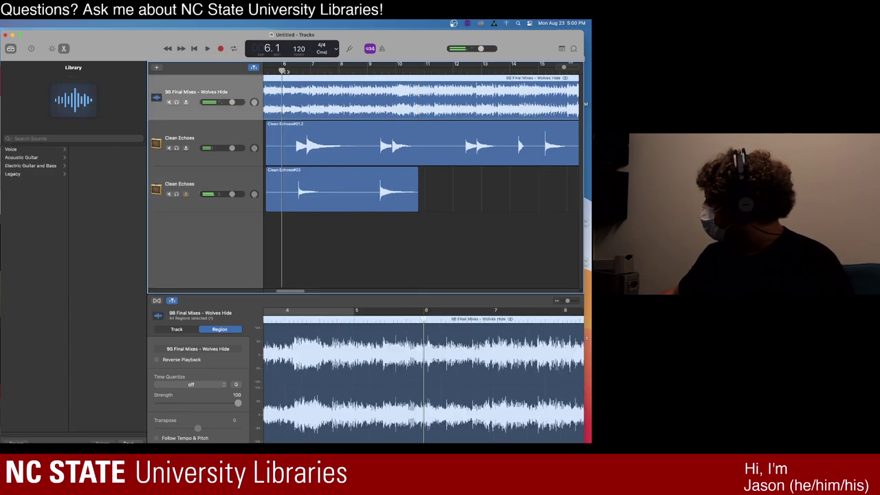
left_click(208, 49)
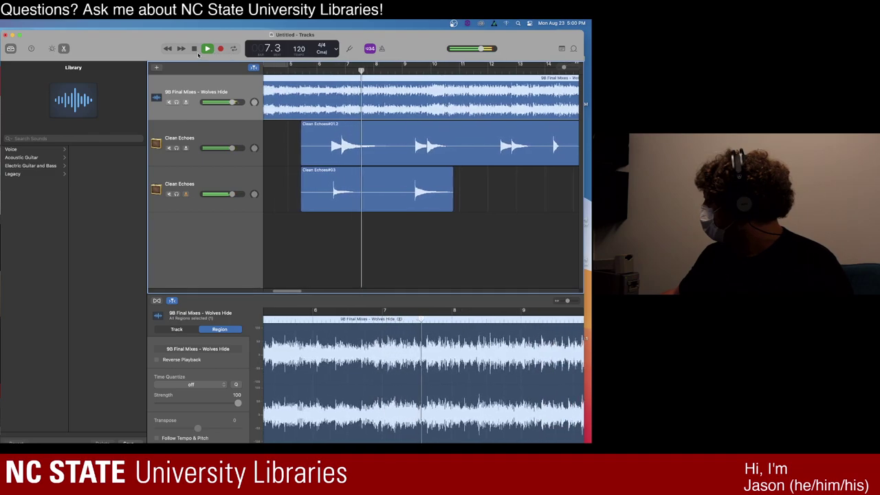
key("space")
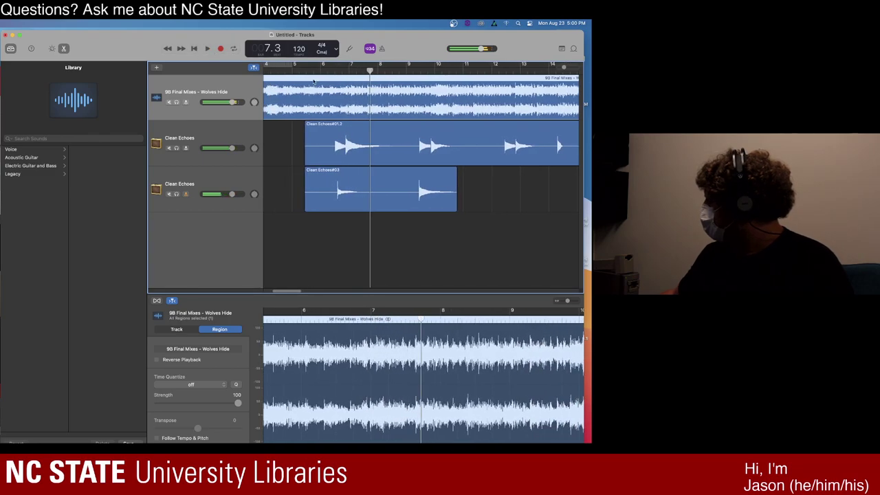
left_click(412, 70)
key("space")
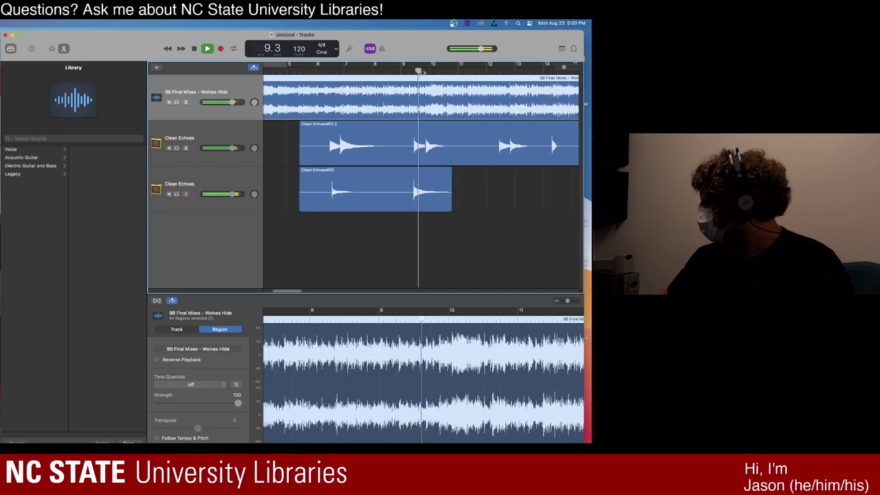
key("space")
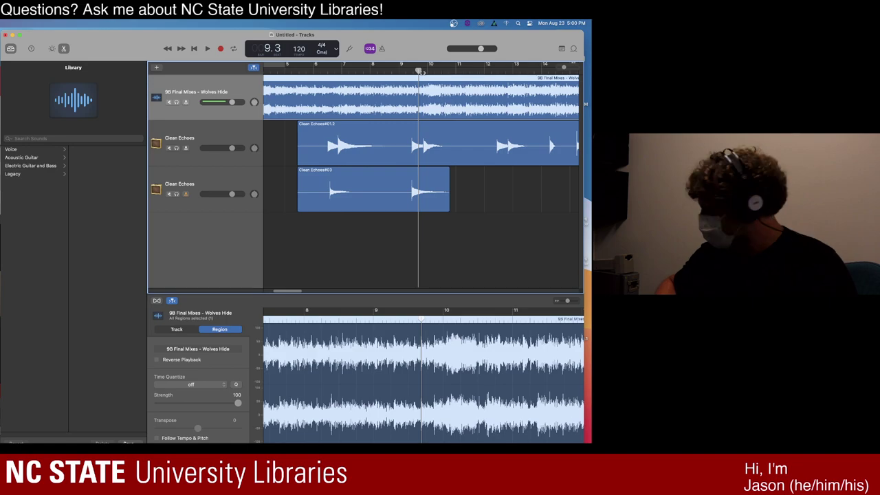
- Record a replacement take on the lower Clean Echoes track from bar 5, beat 3 to bar 10, beat 4
left_click(303, 123)
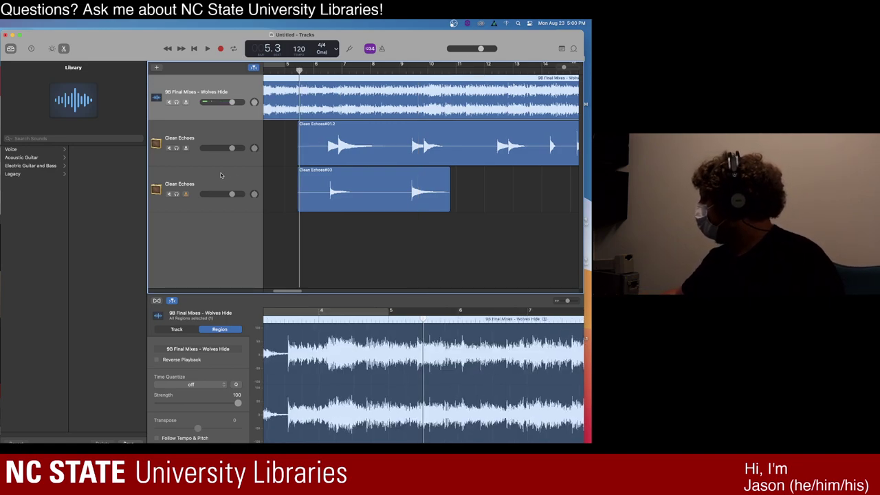
left_click(221, 175)
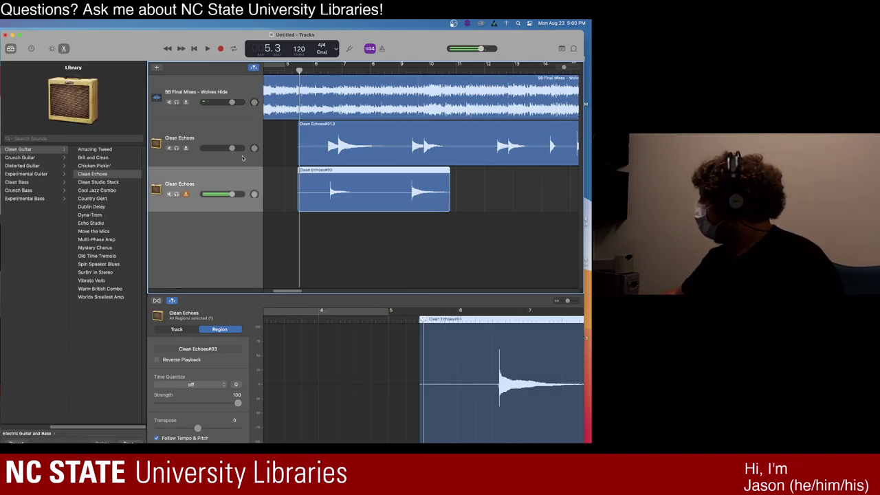
left_click(221, 48)
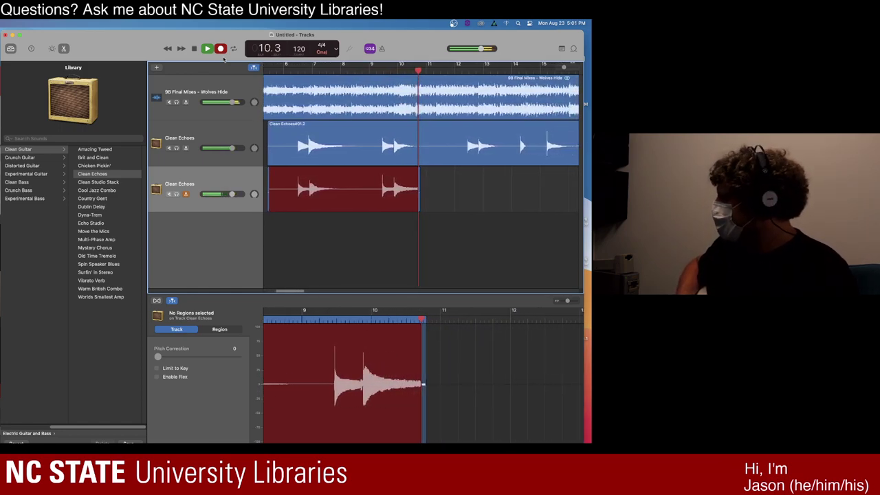
key("space")
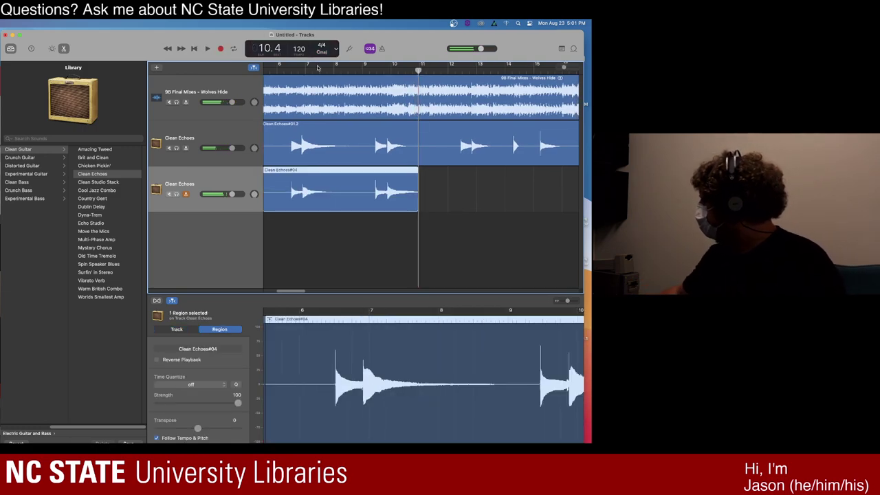
- Continue recording on the lower Clean Echoes track from bar 9 to bar 22, beat 2
key("comma")
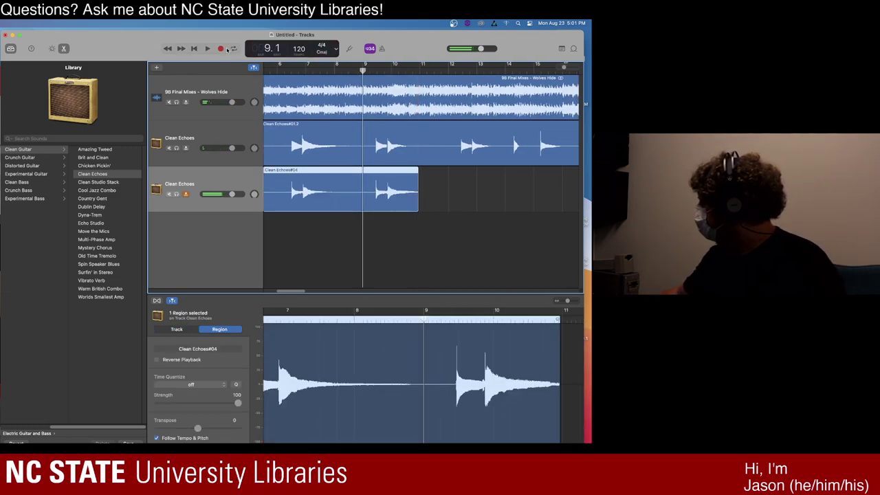
left_click(222, 49)
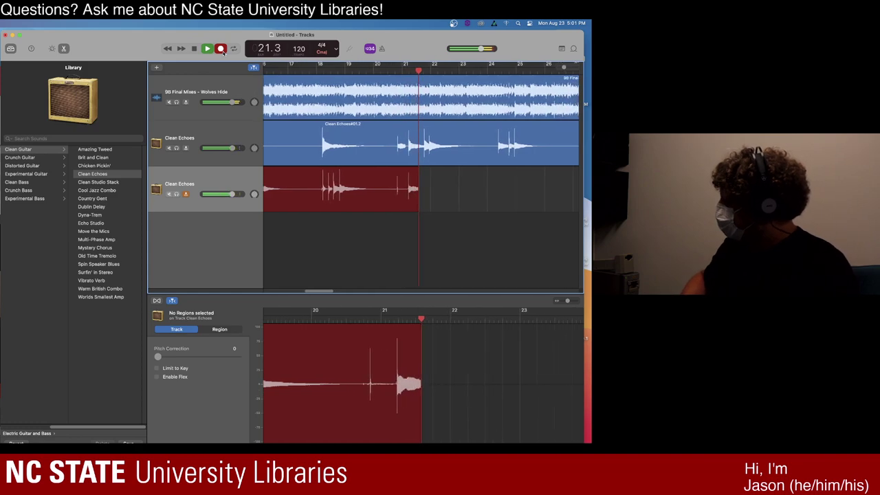
key("space")
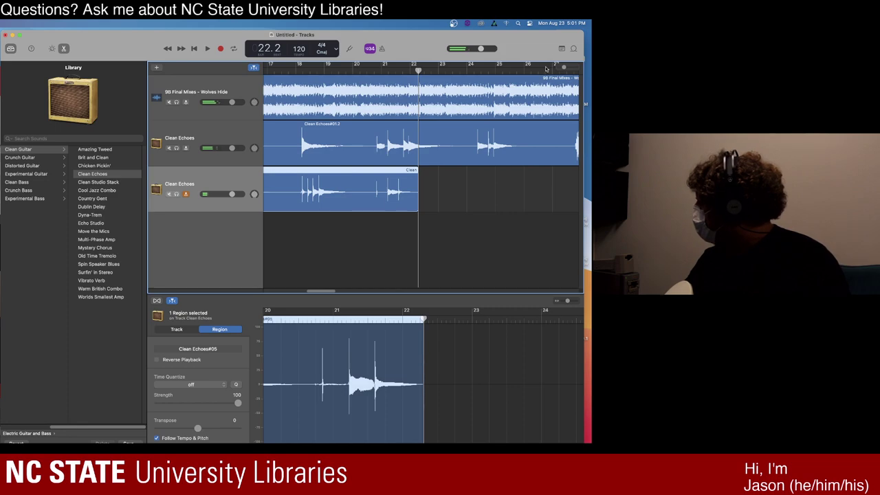
- Trim the end of the newest take on the lower Clean Echoes track back to about bar 12
key("super+Left")
key("super+Left")
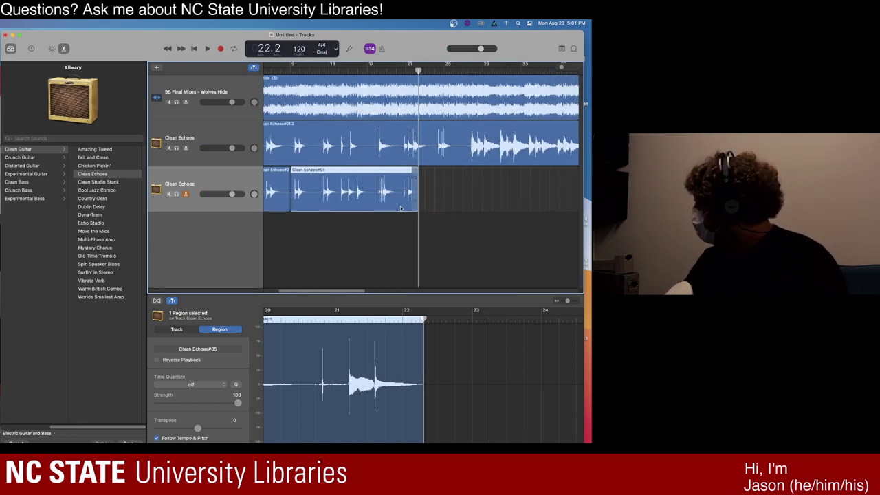
left_click_drag(416, 209, 322, 208)
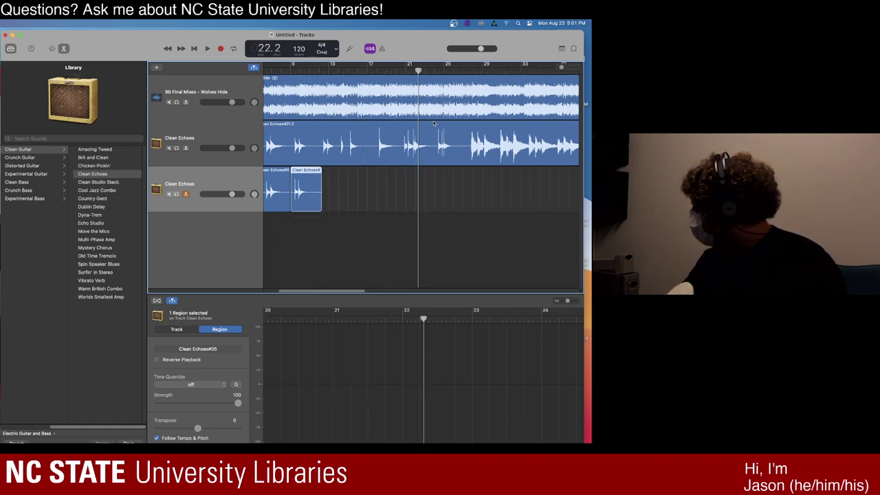
- Play back the song and both guitar tracks from bar 5 to about bar 10
key("super+Left")
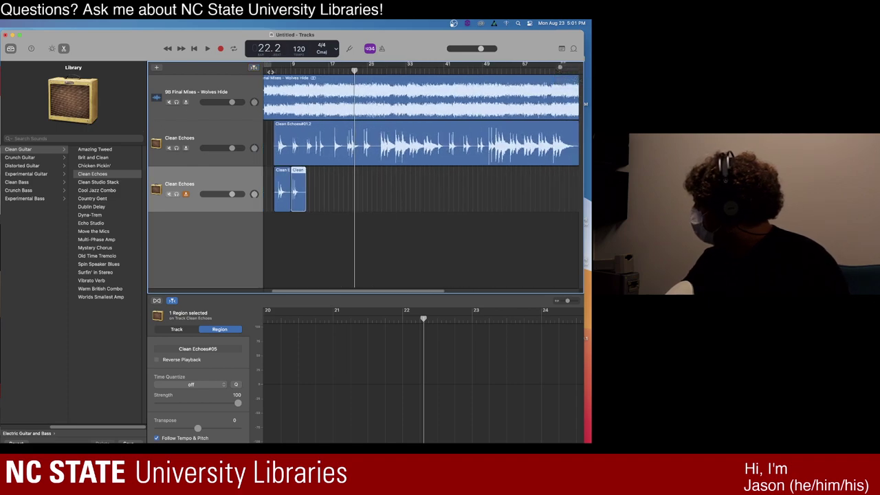
left_click(271, 69)
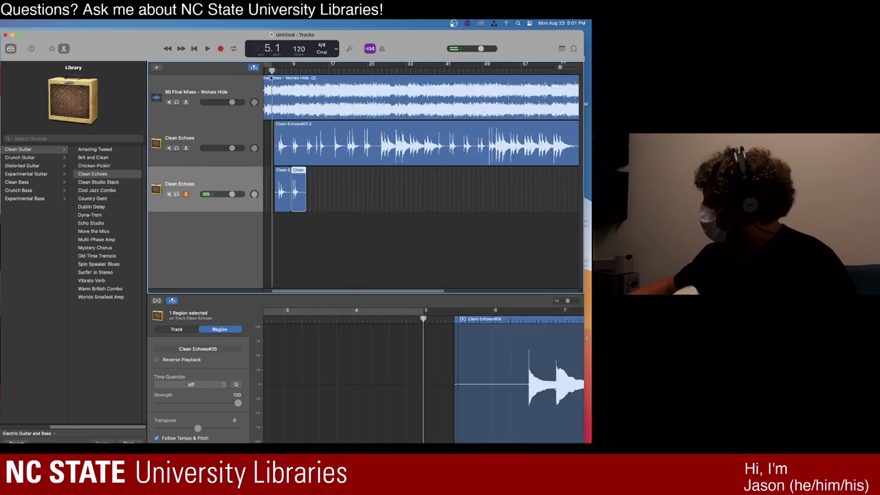
key("space")
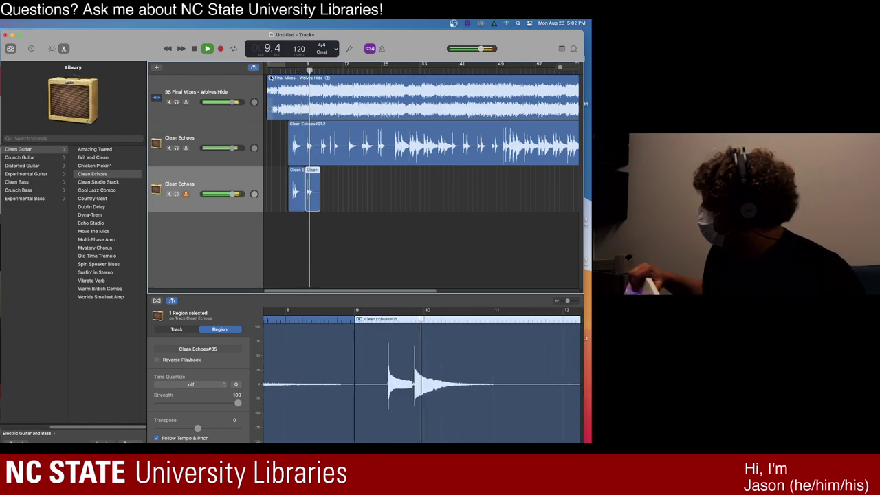
key("space")
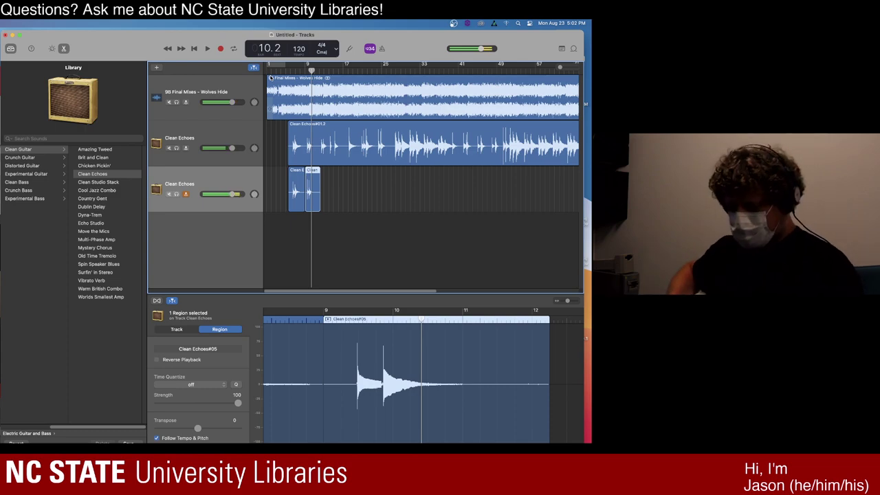
- Solo the upper Clean Echoes track and play it from bar 9 to bar 10
left_click(177, 149)
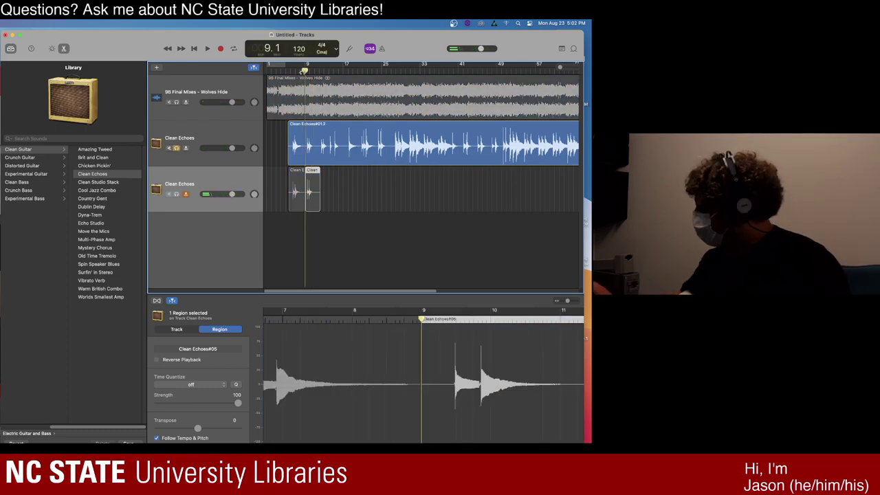
key("space")
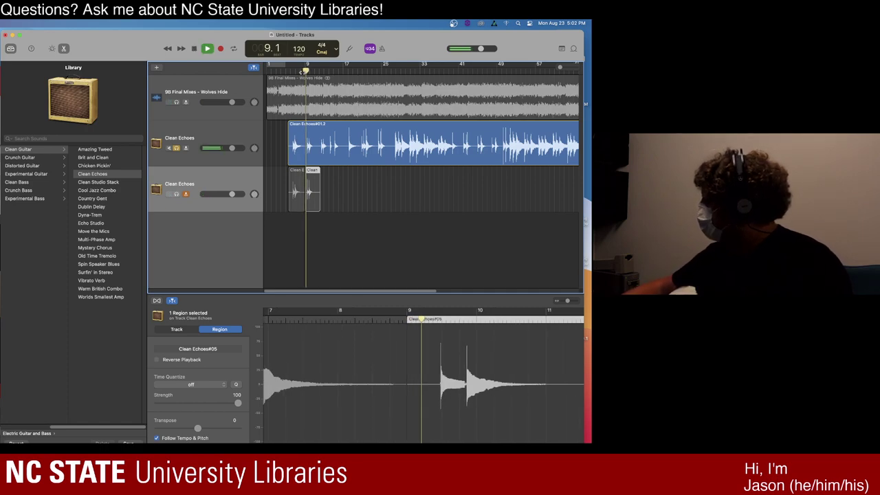
key("space")
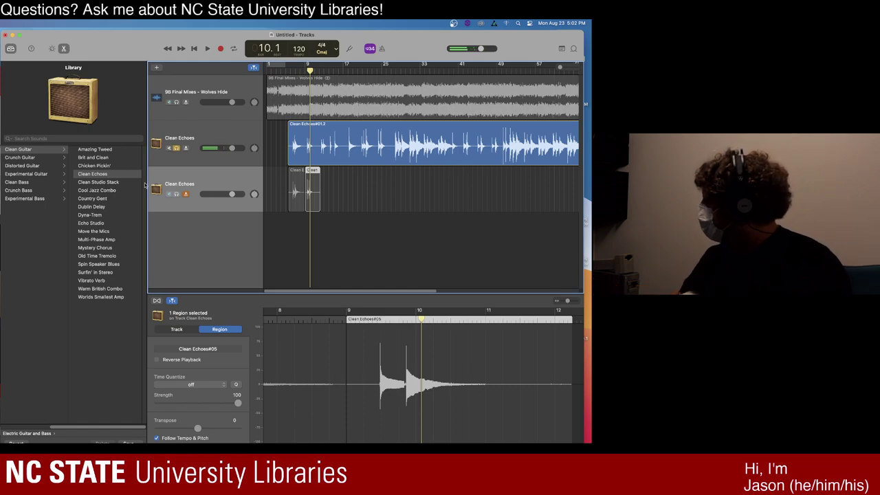
- Solo the lower Clean Echoes track as well and record a new take on it from bar 9 to bar 11
left_click(179, 185)
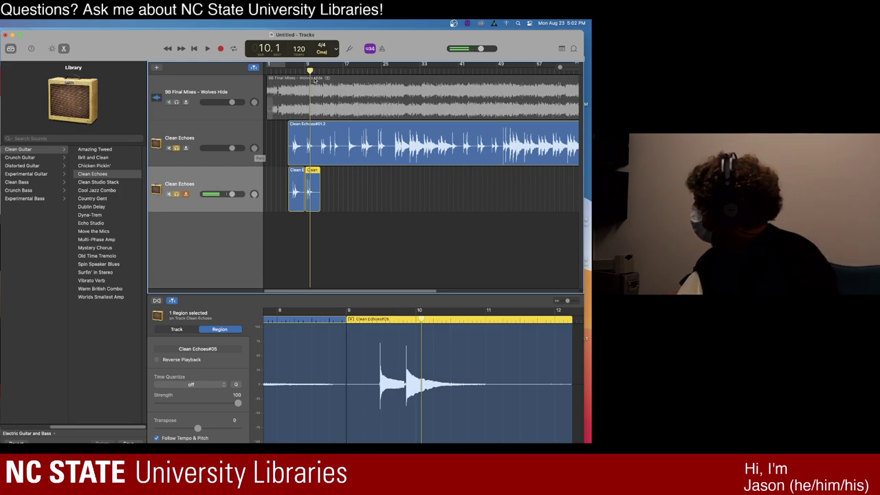
key("comma")
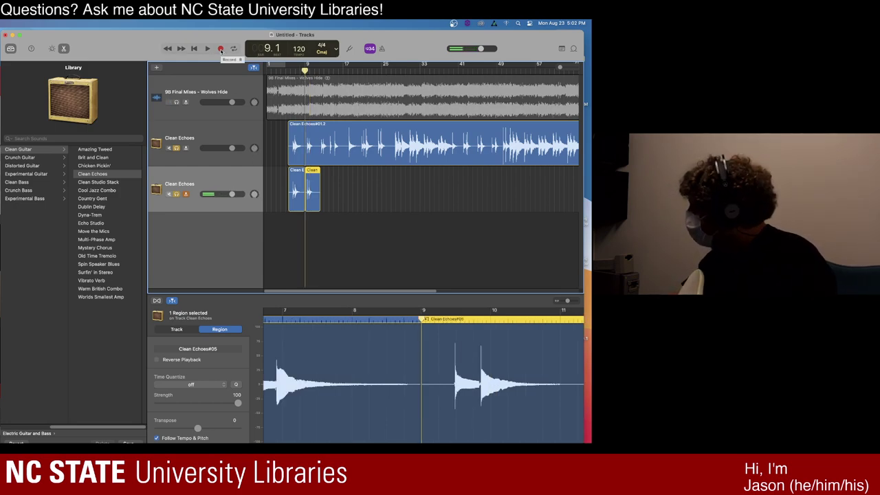
left_click(221, 49)
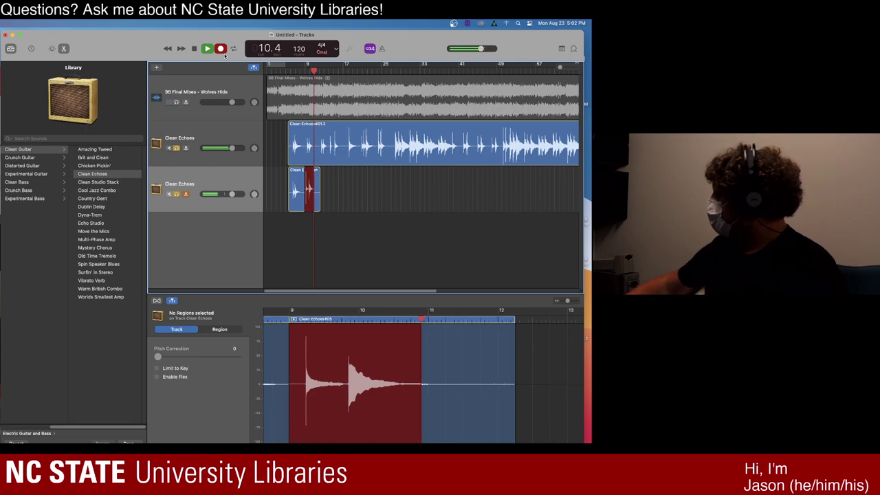
key("space")
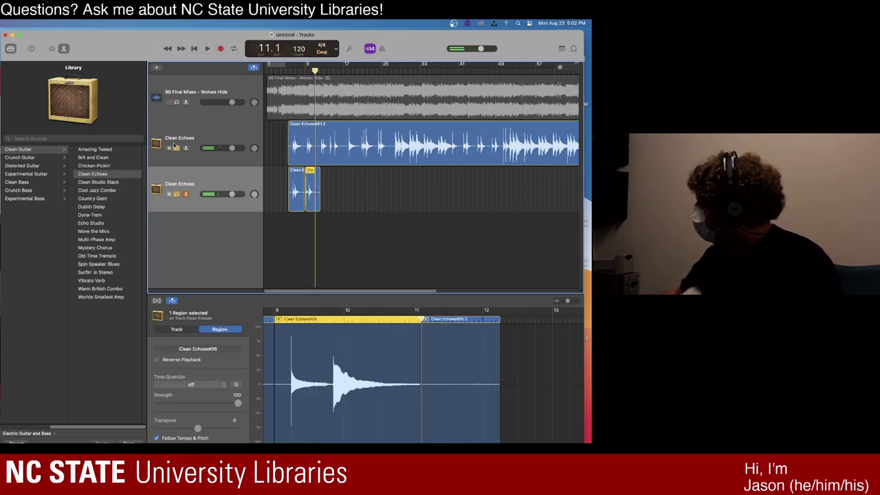
- Unsolo both Clean Echoes tracks and re-record the lower one from bar 9 to bar 14, beat 2, against the full song
left_click(176, 148)
left_click(176, 194)
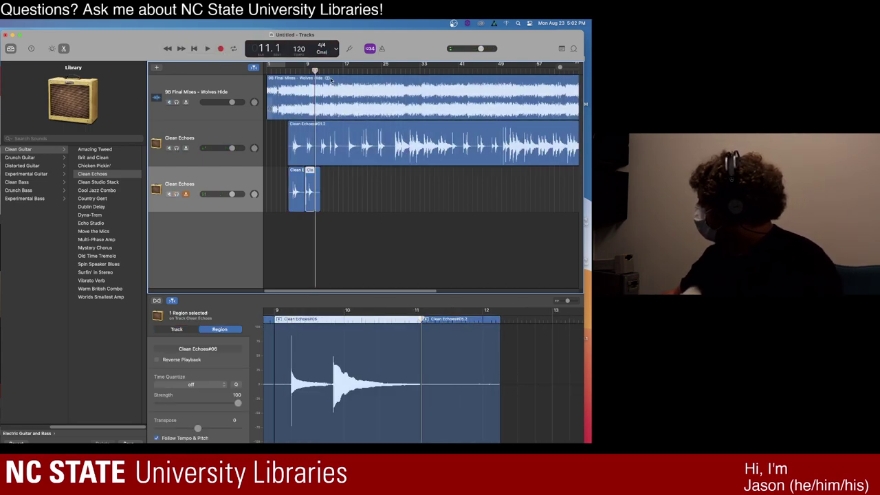
left_click_drag(315, 70, 306, 69)
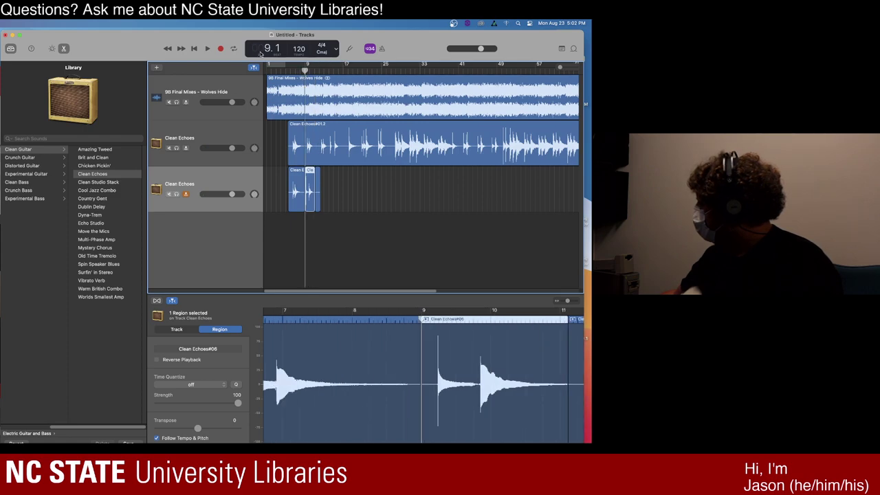
left_click(220, 49)
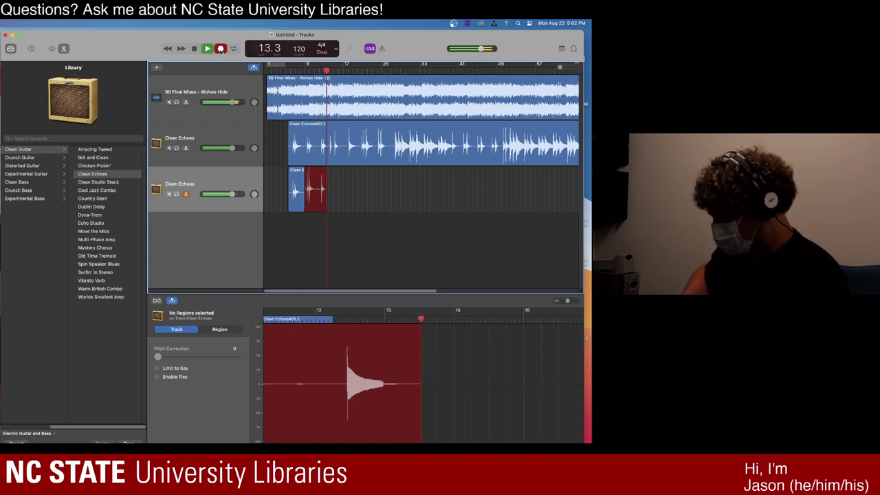
left_click(207, 48)
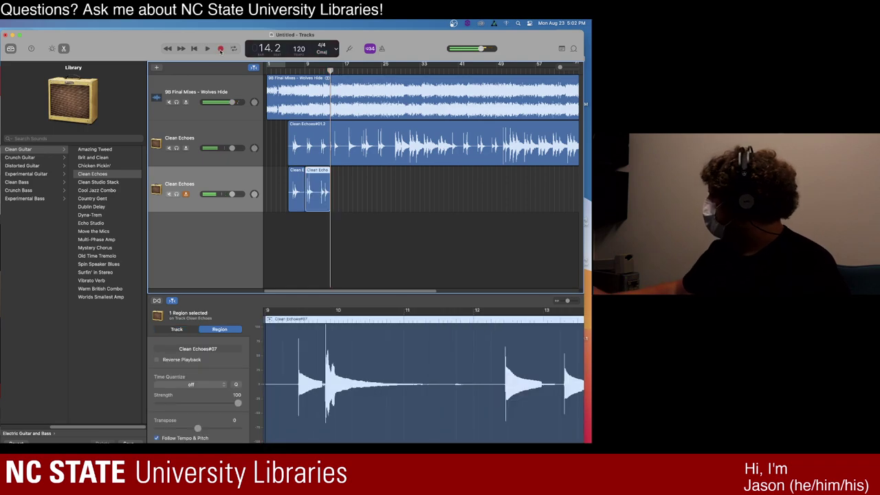
- Record a new take on the lower Clean Echoes track from bar 12 to bar 17, beat 2
key("comma")
key("comma")
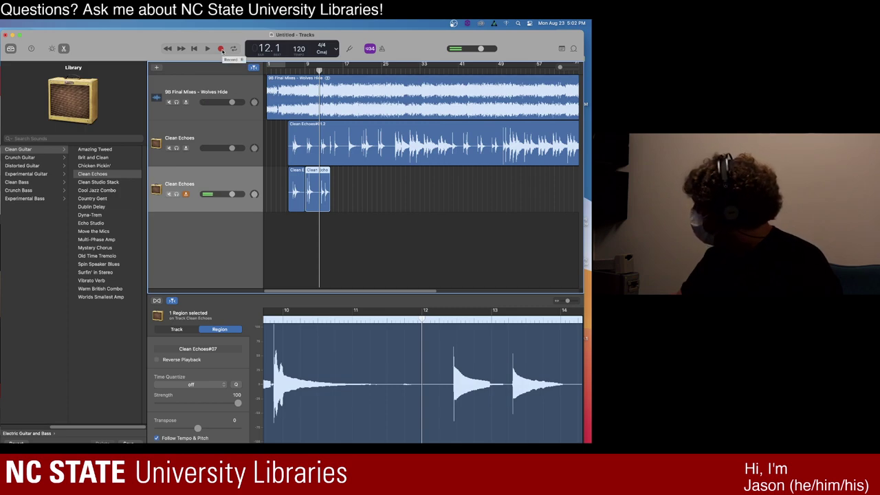
left_click(221, 48)
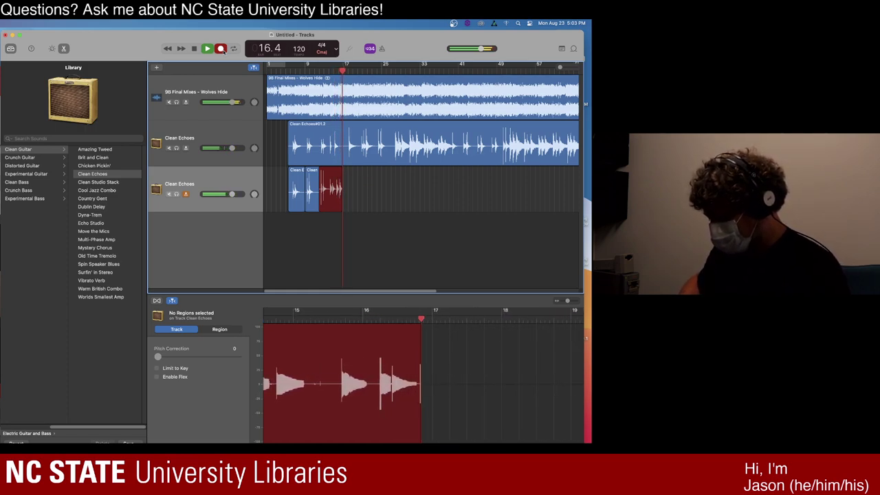
key("space")
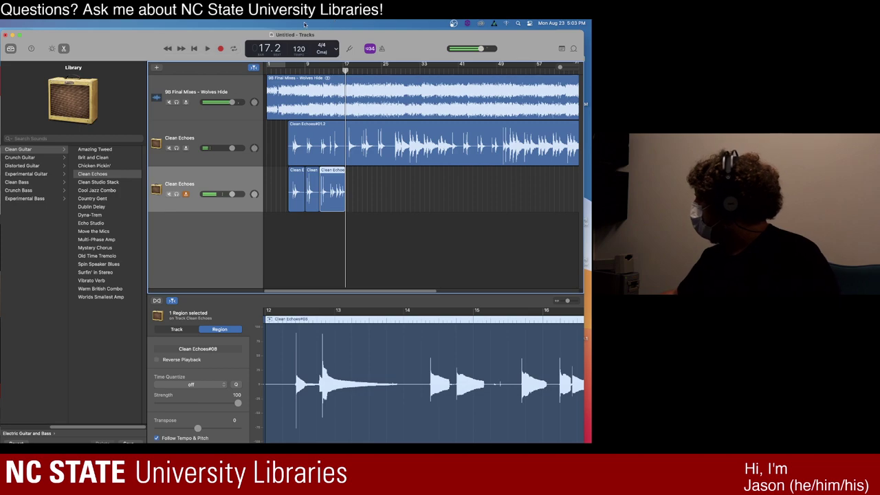
- Re-record the lower Clean Echoes track from bar 12 to bar 14, beat 4
left_click(323, 66)
key("comma")
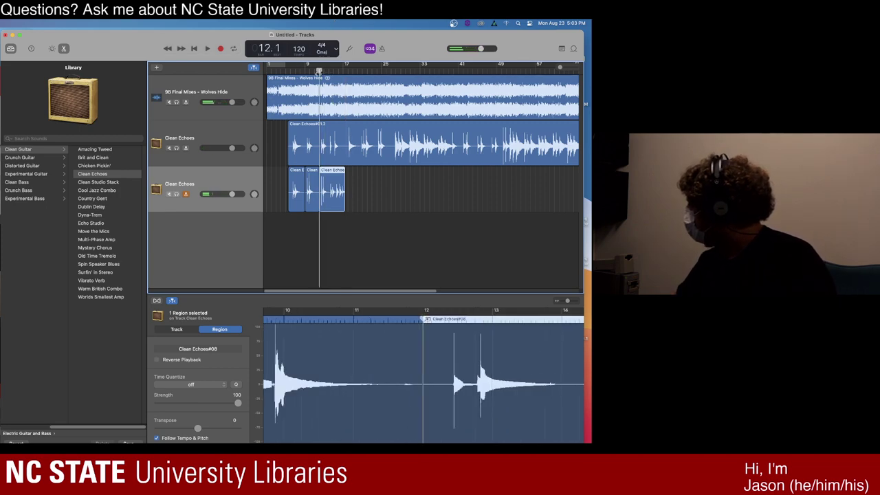
left_click(220, 50)
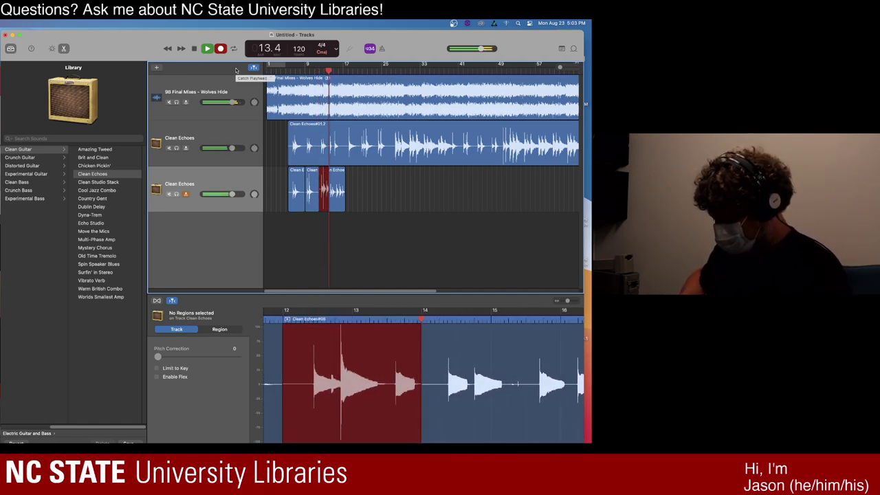
key("space")
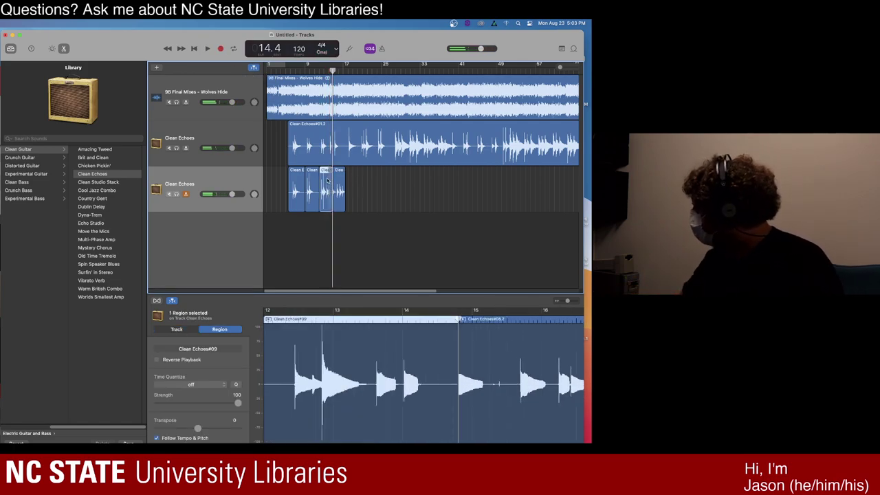
- Delete the newest take and the leftover piece after it, clearing the lower Clean Echoes track from bar 12 onward
key("Delete")
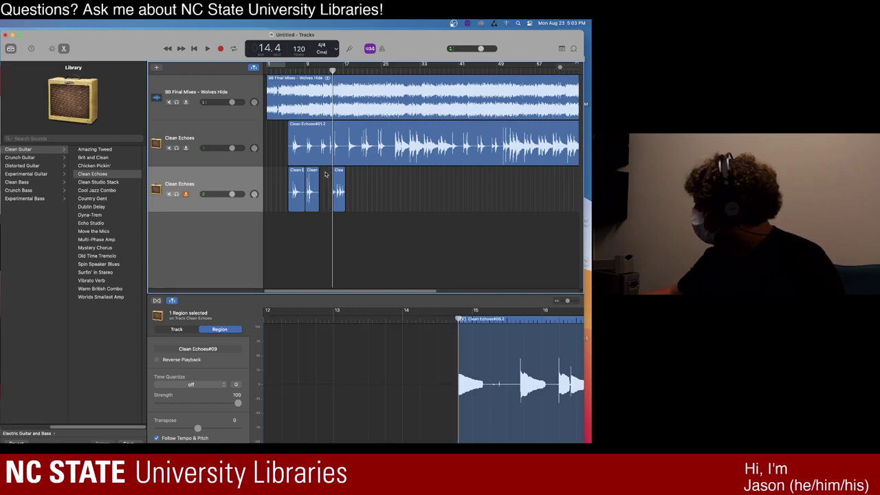
left_click(338, 182)
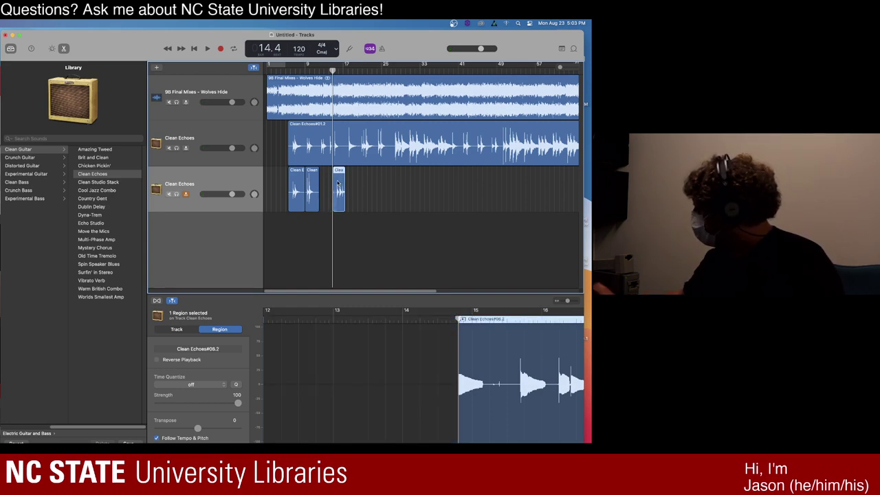
key("Delete")
- Play back the song and both guitar tracks from bar 11 to bar 13
left_click(313, 70)
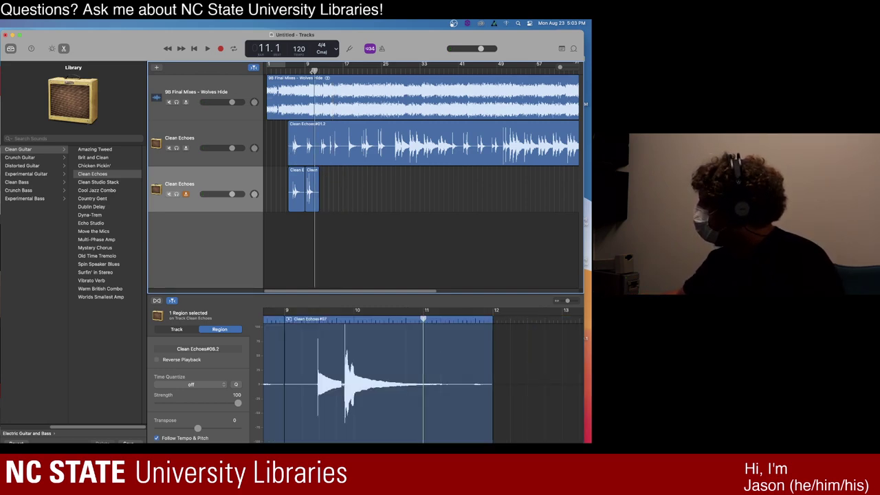
left_click(207, 48)
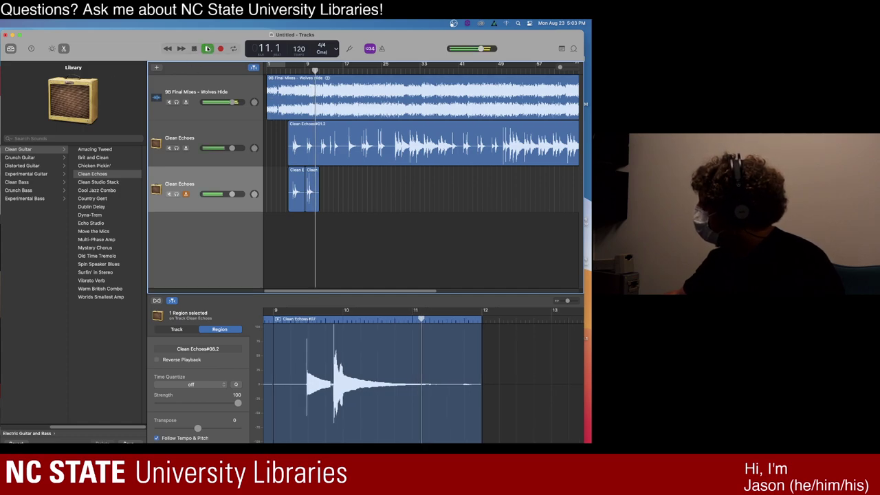
left_click(195, 49)
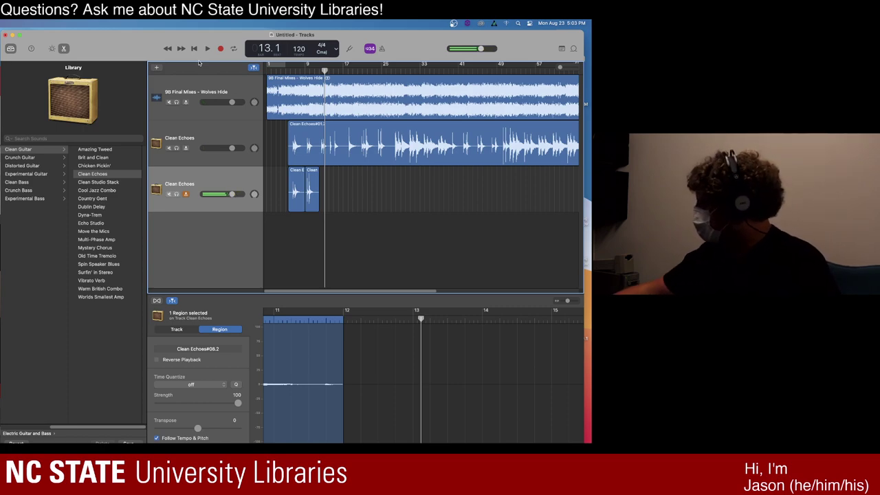
- Undo the deletions and the short retake on the lower Clean Echoes track, and play from bar 11 to bar 13, beat 3
key("super+v")
key("super+v")
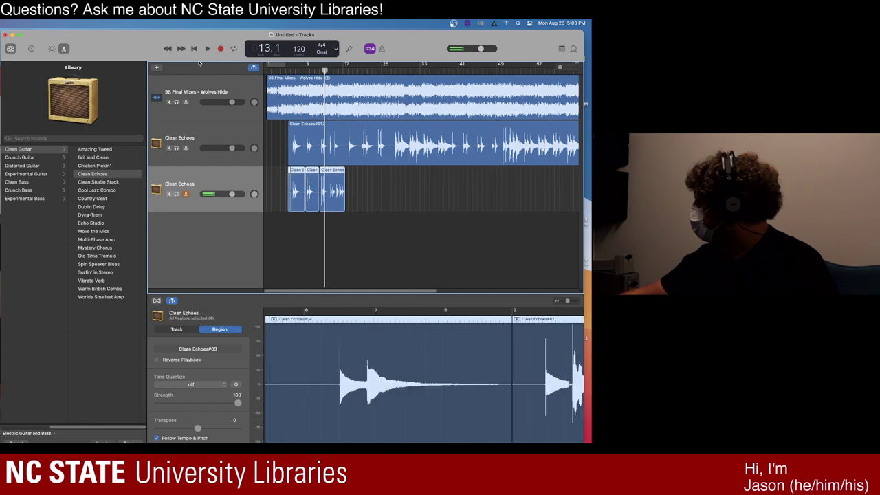
left_click(316, 71)
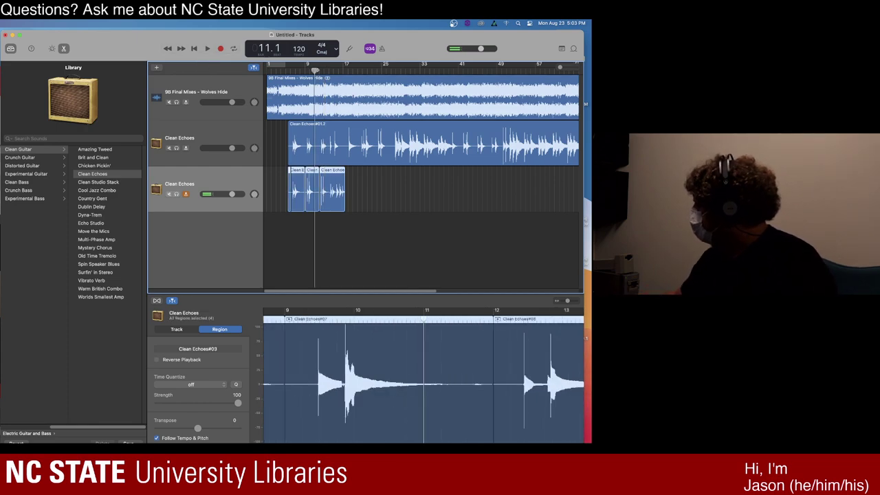
key("space")
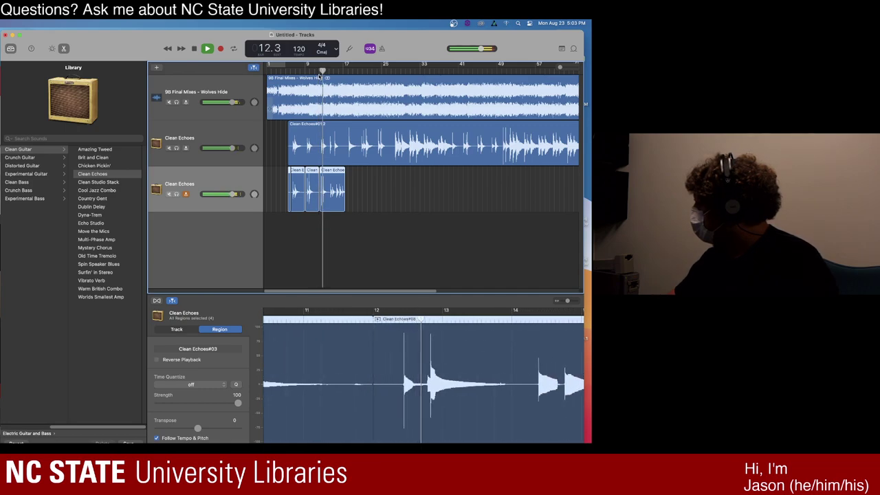
key("space")
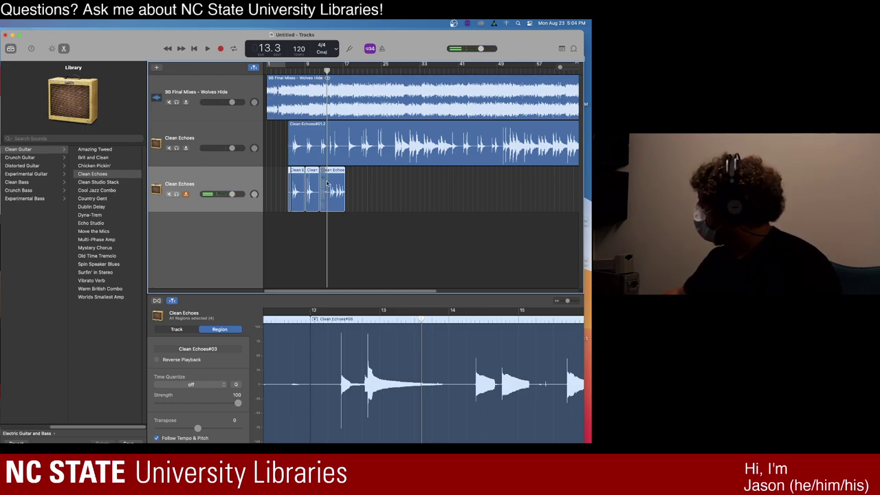
- Delete only the take starting at bar 12 on the lower Clean Echoes track, keeping the two earlier regions
left_click(455, 198)
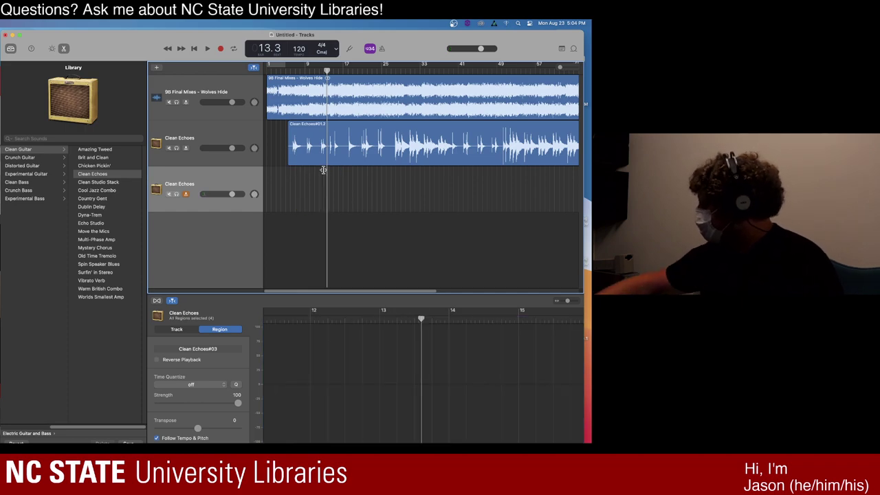
key("super+a")
left_click(411, 187)
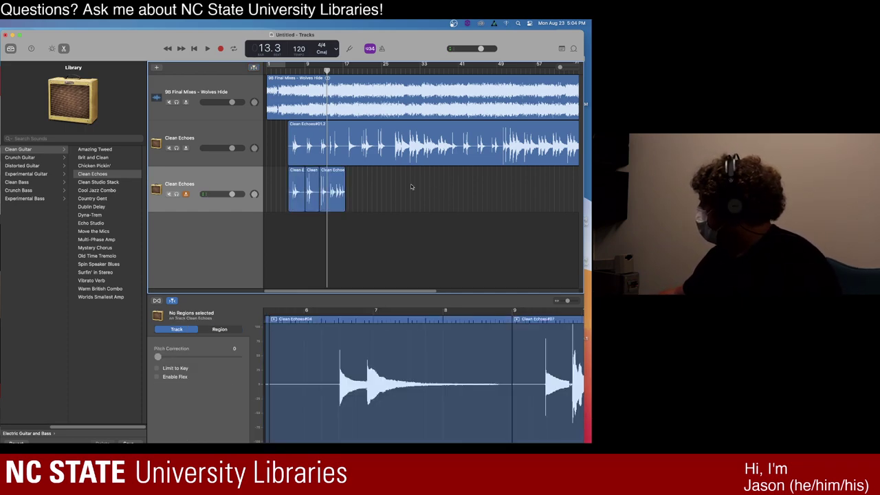
left_click(329, 182)
key("Delete")
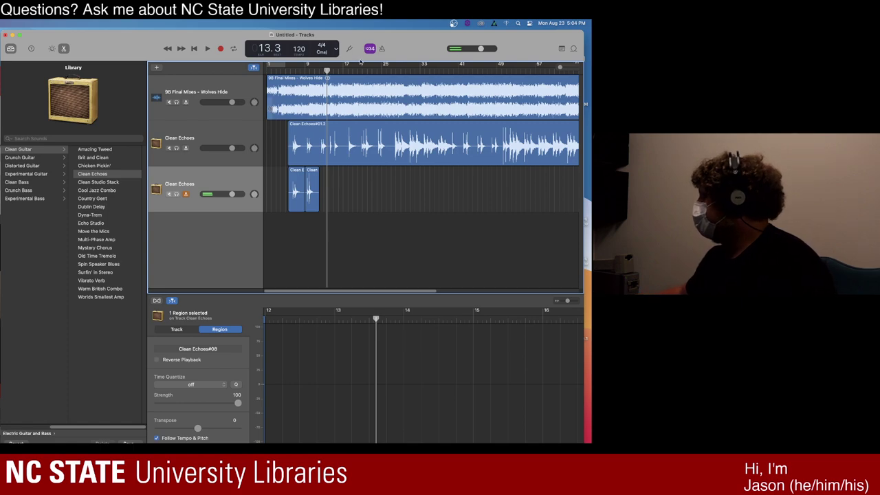
- Play the song and guitar tracks twice through the passage leading up to about bar 13
left_click(308, 78)
key("space")
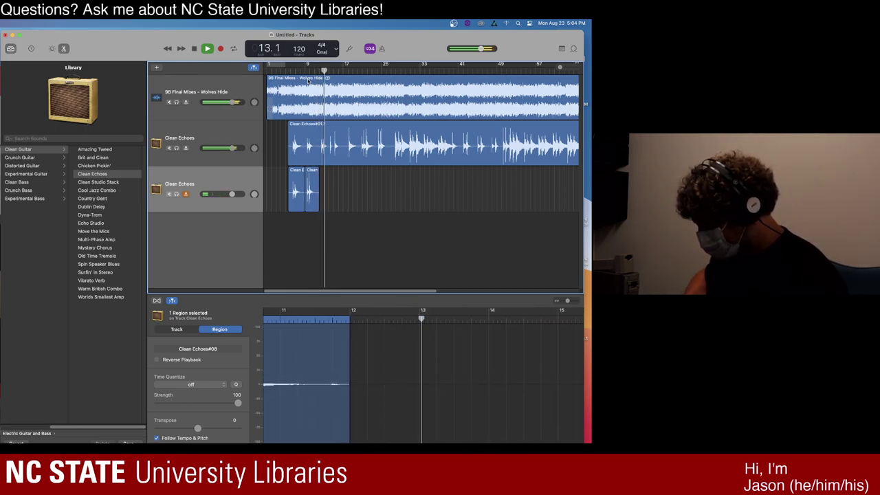
key("space")
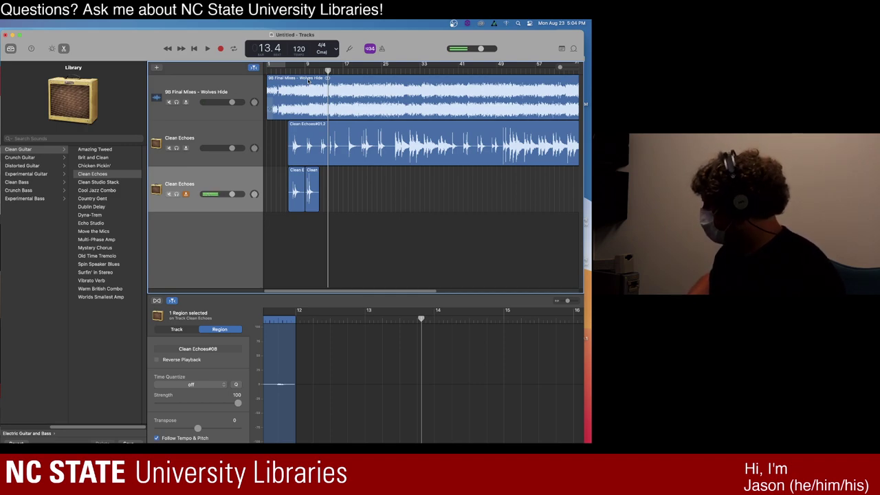
left_click(315, 70)
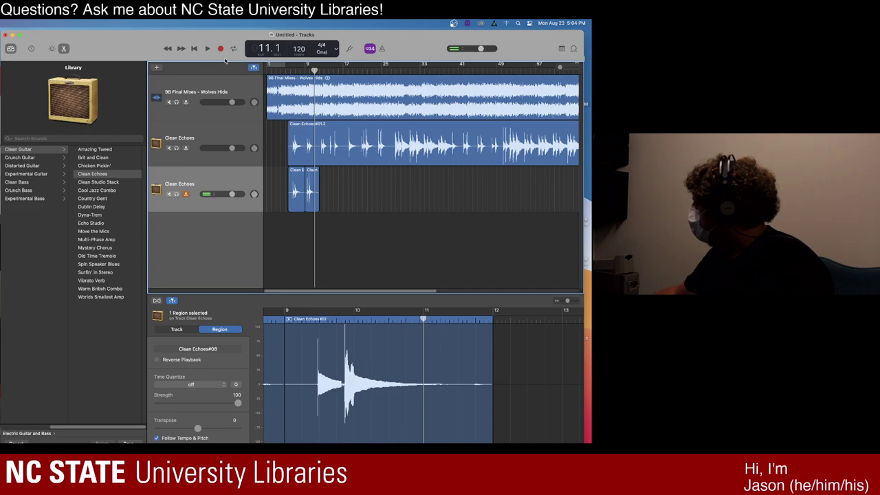
left_click(207, 48)
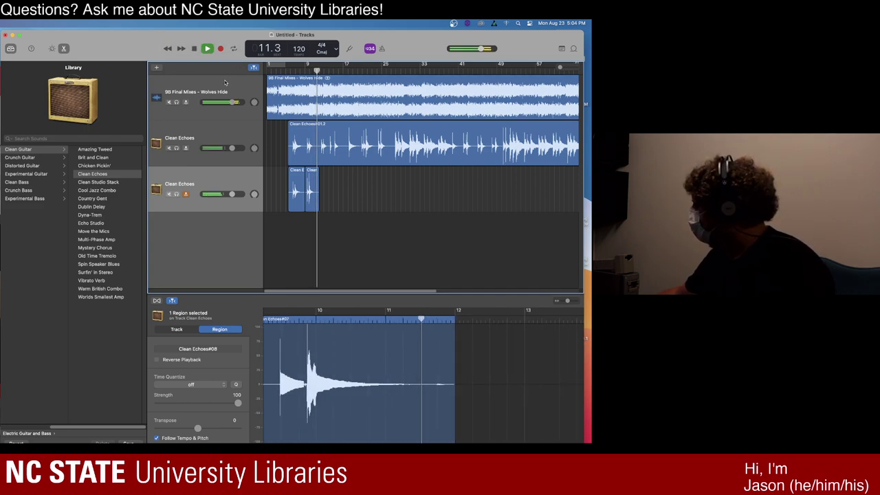
left_click(194, 49)
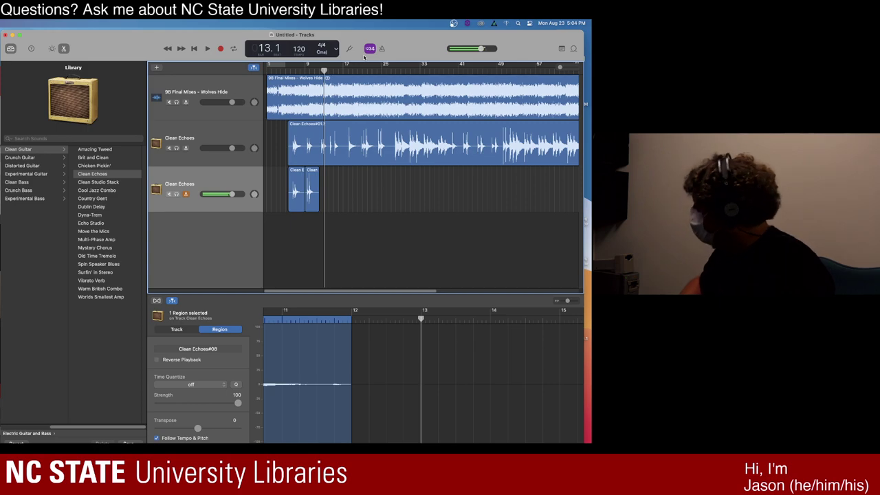
- Record the lower Clean Echoes track from bar 12 to bar 17, and return the playhead to bar 12
key("comma")
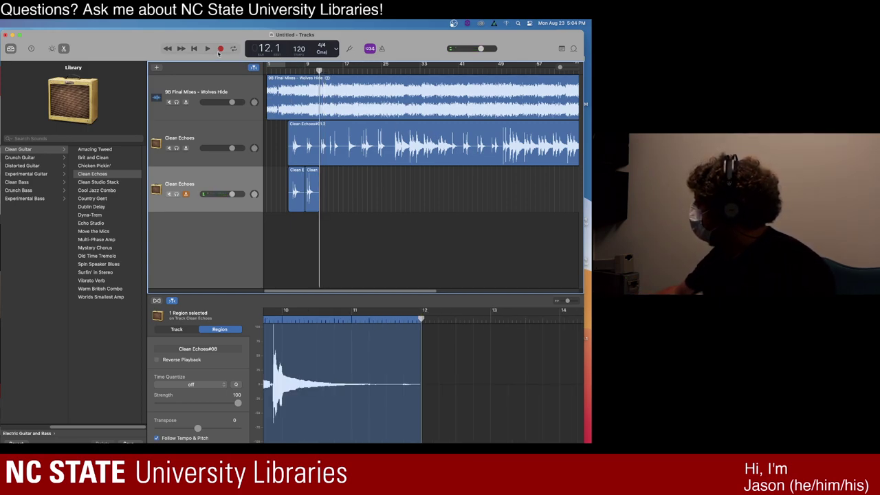
left_click(221, 49)
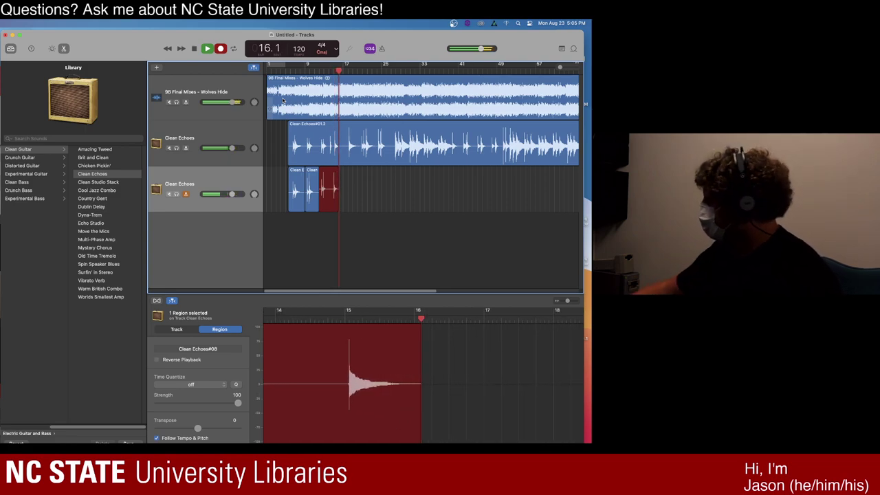
left_click(194, 48)
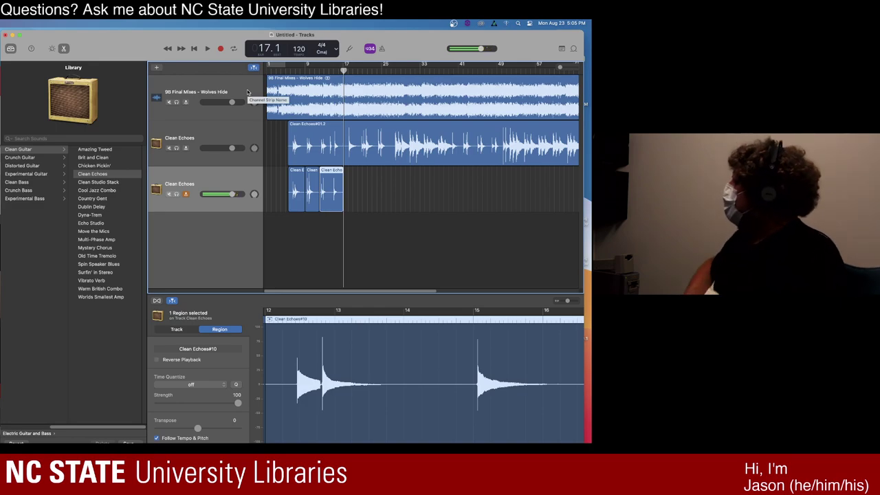
left_click(315, 69)
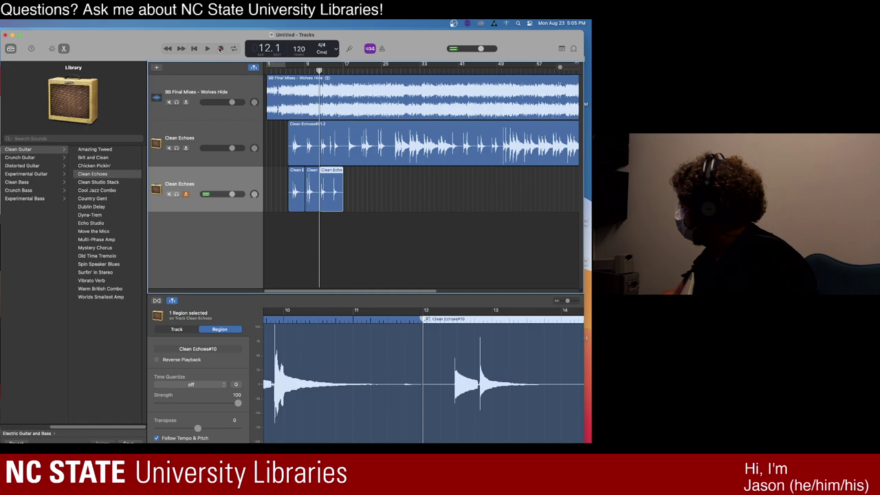
- Record the lower Clean Echoes track from bar 12 to about bar 47, and trim the end of the take back to about bar 42
left_click(220, 48)
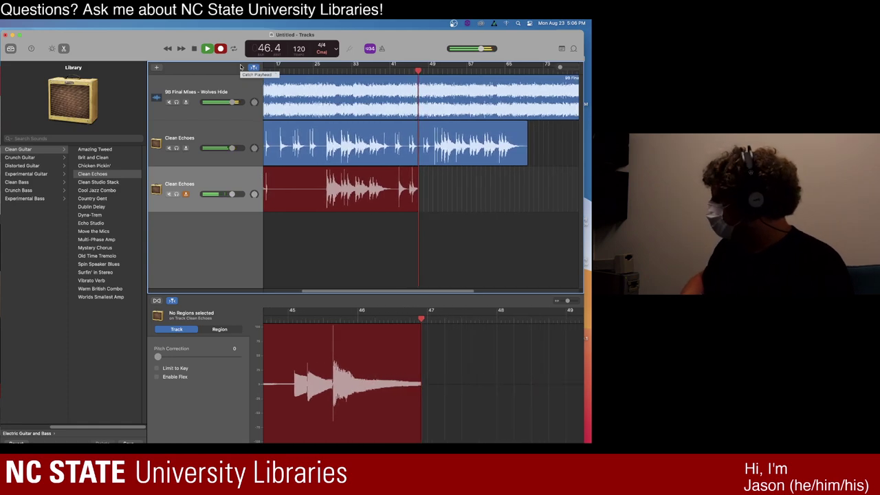
key("space")
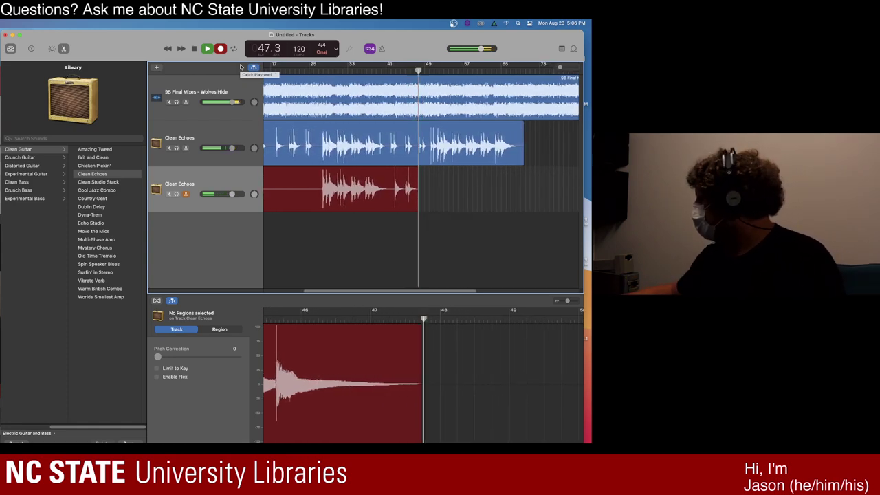
left_click(390, 65)
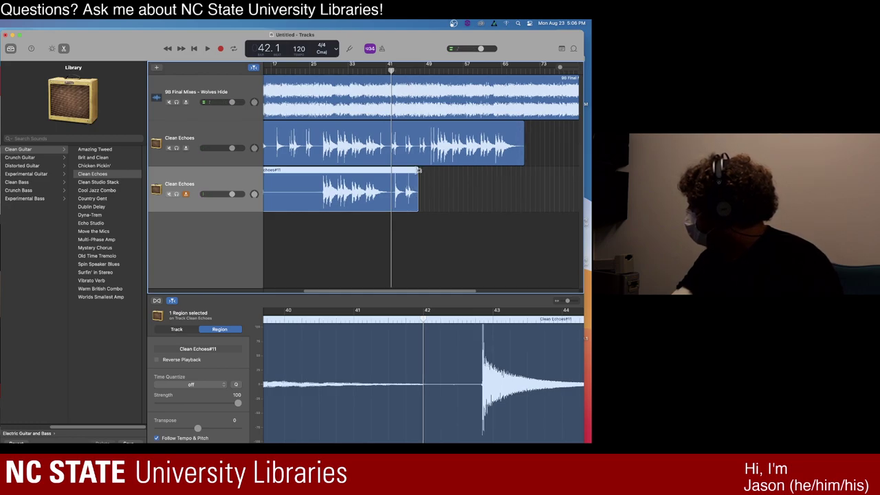
left_click_drag(418, 184, 393, 204)
left_click(442, 211)
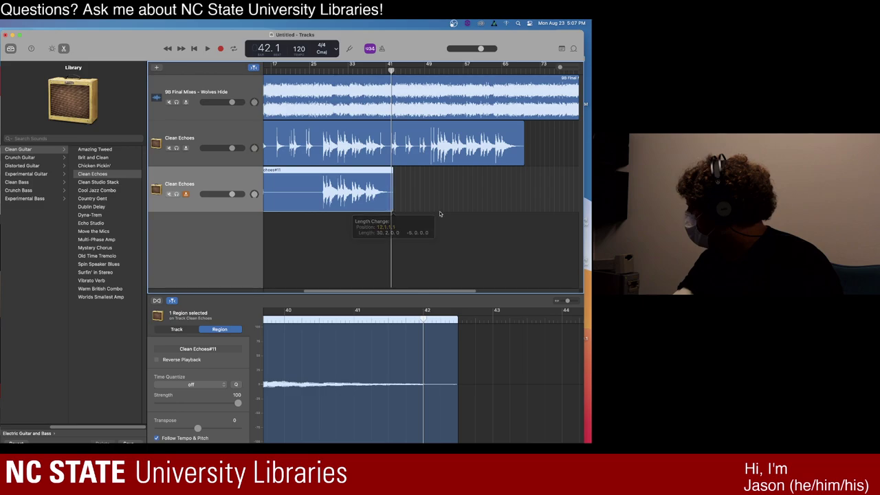
- Play the song and both guitar tracks past the trimmed ending of the lower take, up to bar 52
left_click(365, 75)
key("space")
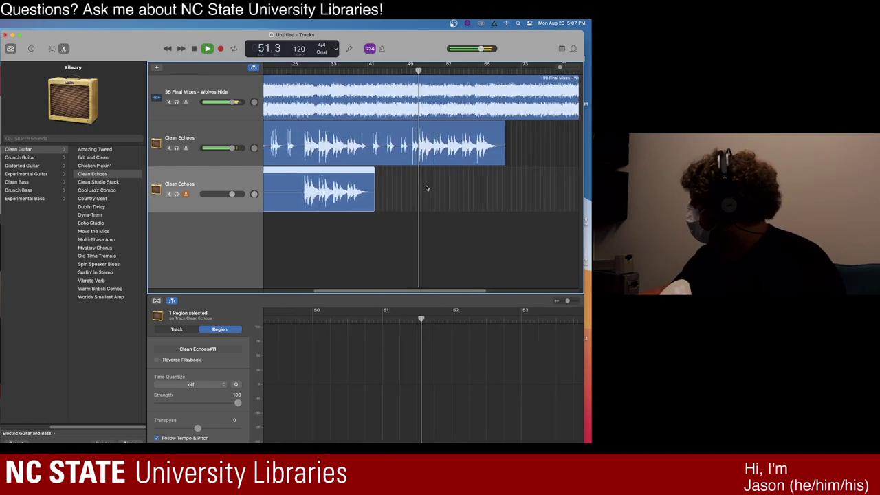
key("space")
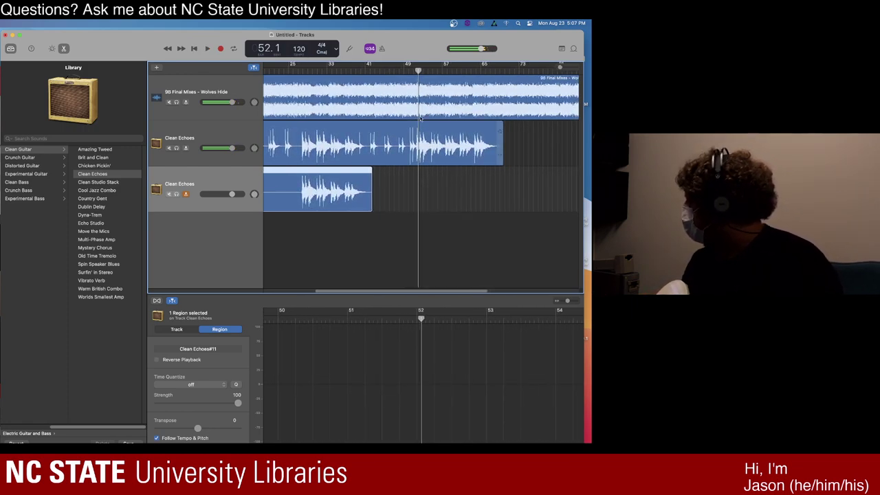
- Try to re-record the upper Clean Echoes track from bar 50 to bar 51, and undo the short take
key("comma")
key("comma")
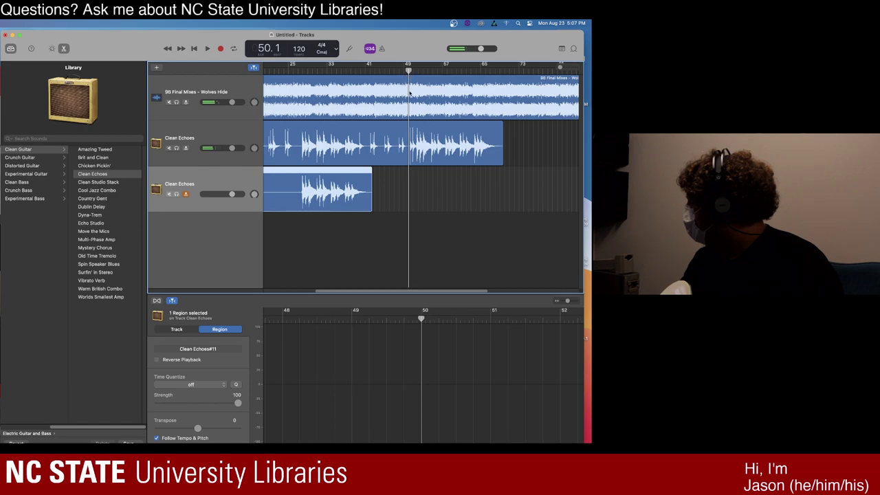
left_click(203, 135)
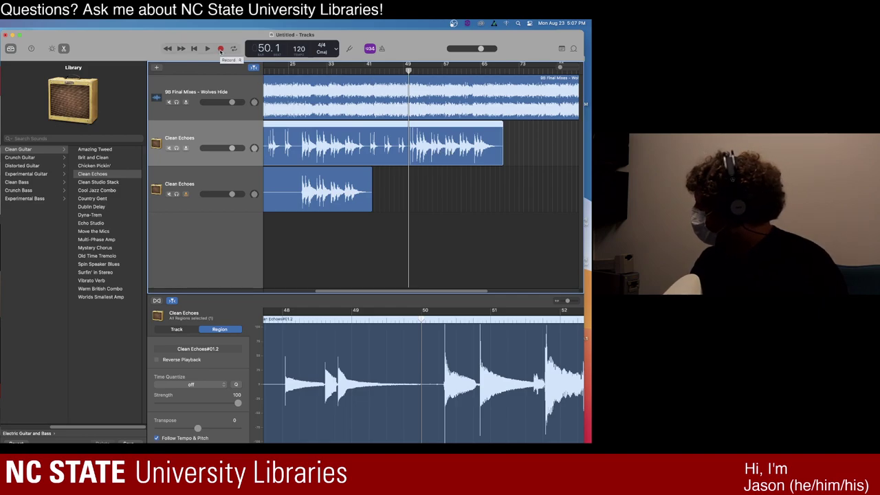
left_click(220, 49)
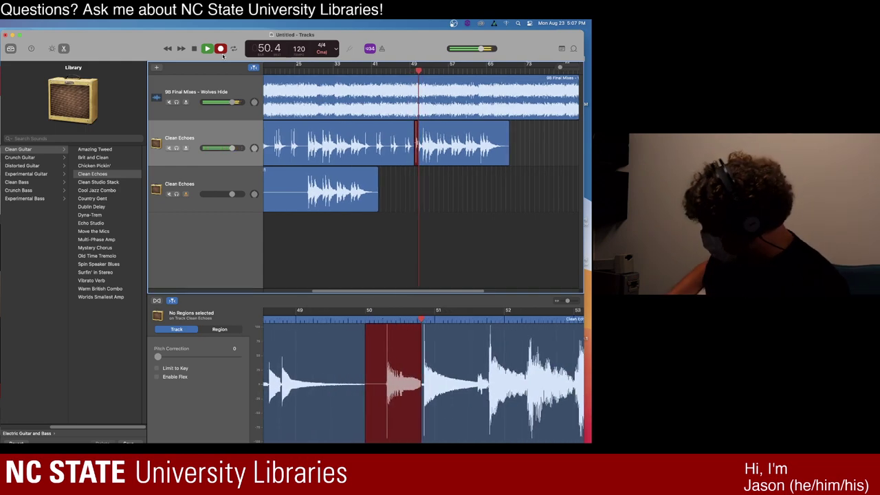
left_click(221, 51)
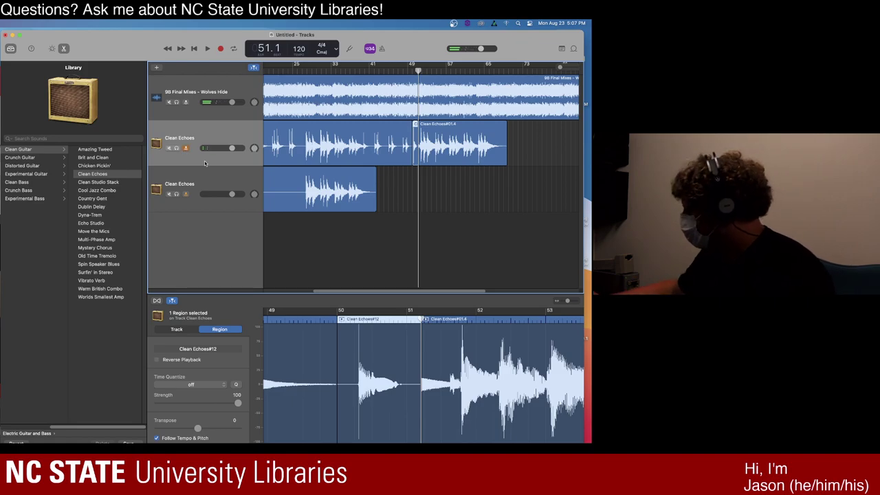
key("super+z")
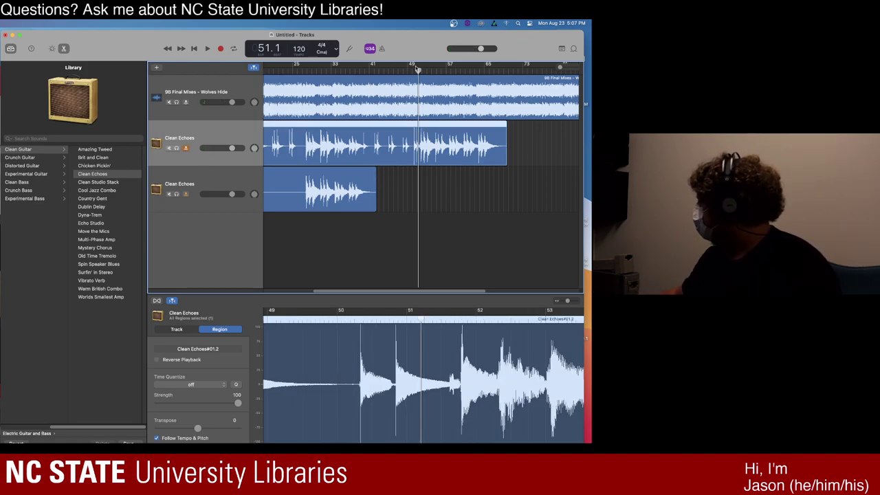
- Re-record the upper Clean Echoes track from bar 50 to bar 69, beat 4
left_click_drag(417, 69, 412, 70)
left_click(221, 49)
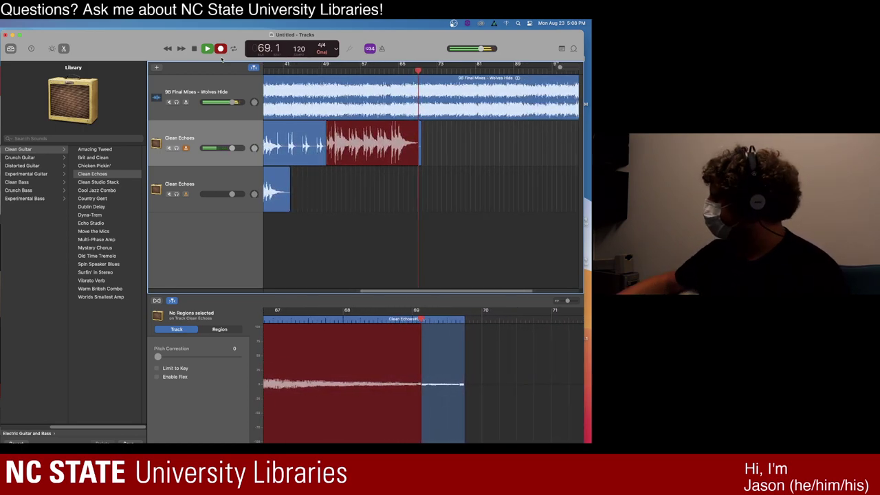
key("space")
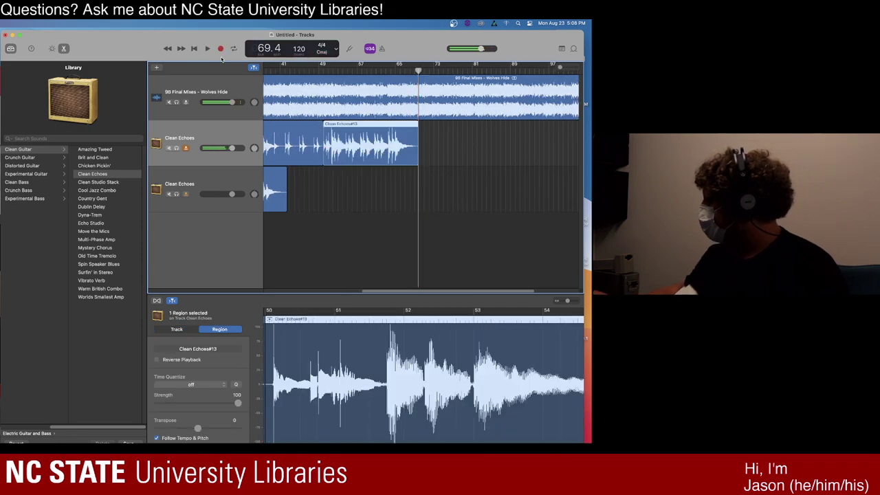
- Record the doubling part on the lower Clean Echoes track from bar 50 to about bar 70
left_click(326, 81)
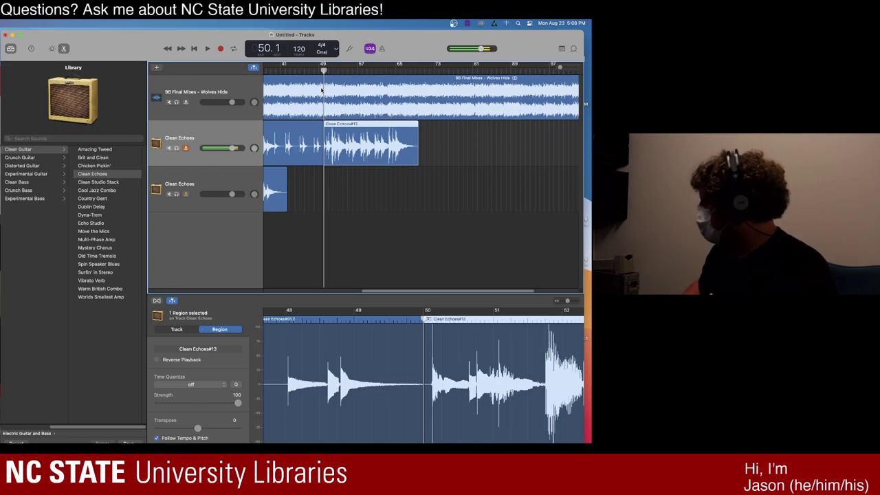
left_click(215, 175)
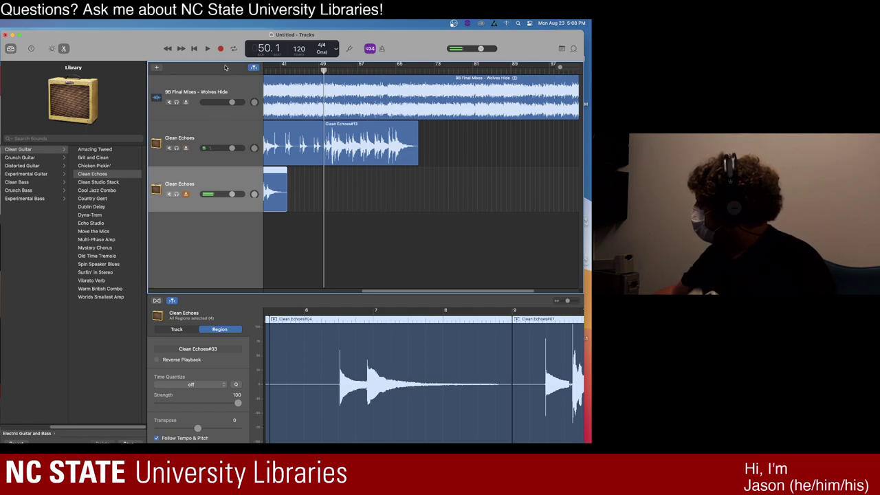
left_click(222, 49)
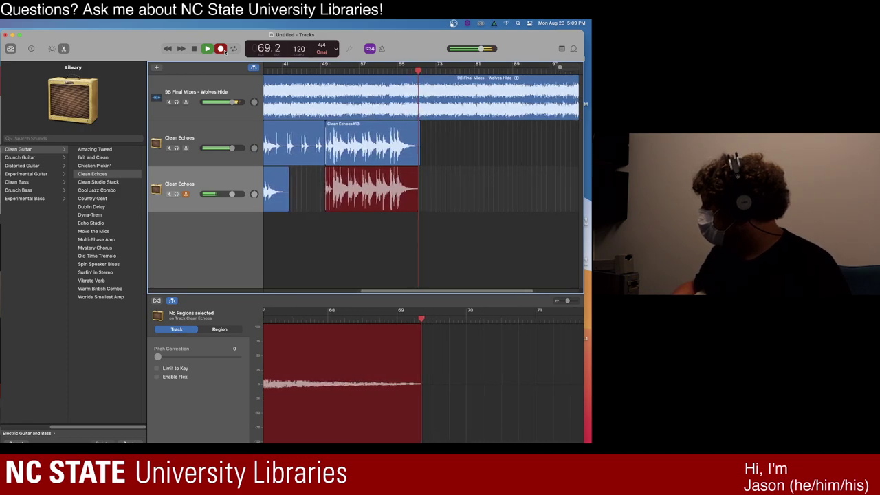
key("space")
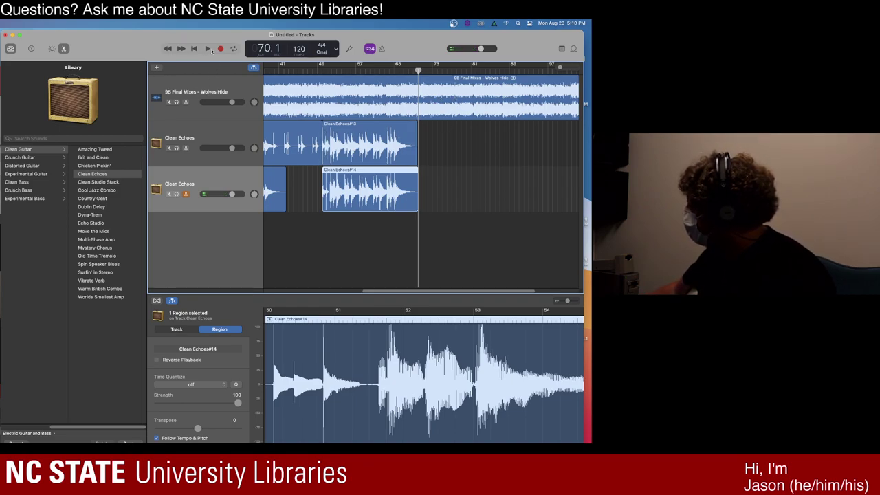
- Play the song on past the two recorded guitar takes to bar 76, and return the playhead to bar 66
left_click(206, 49)
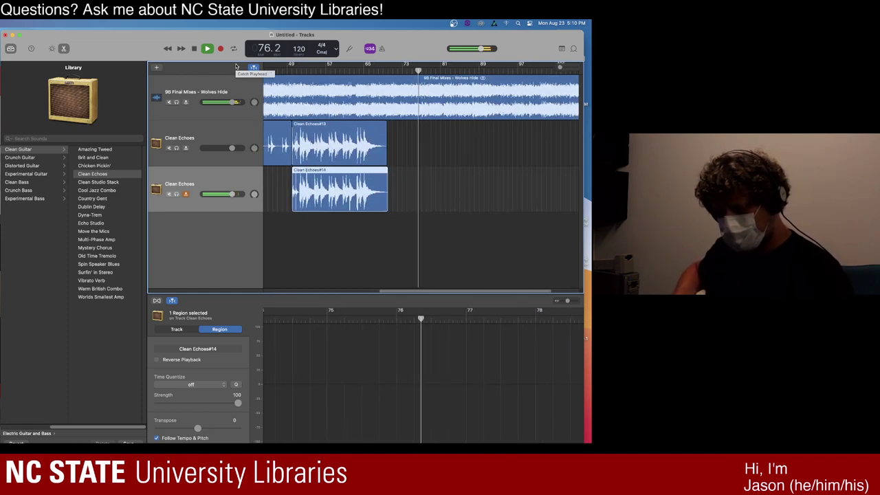
key("space")
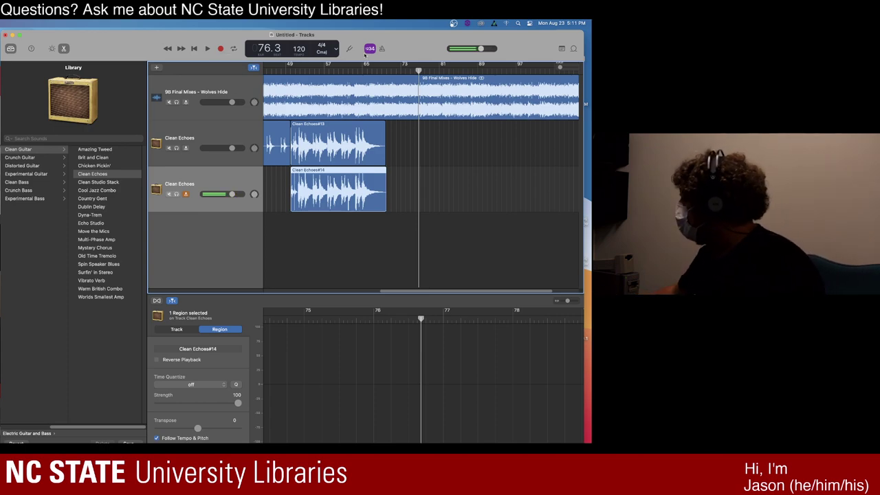
mouse_move(380, 71)
left_mouse_down()
mouse_move(358, 71)
mouse_move(368, 71)
left_mouse_up()
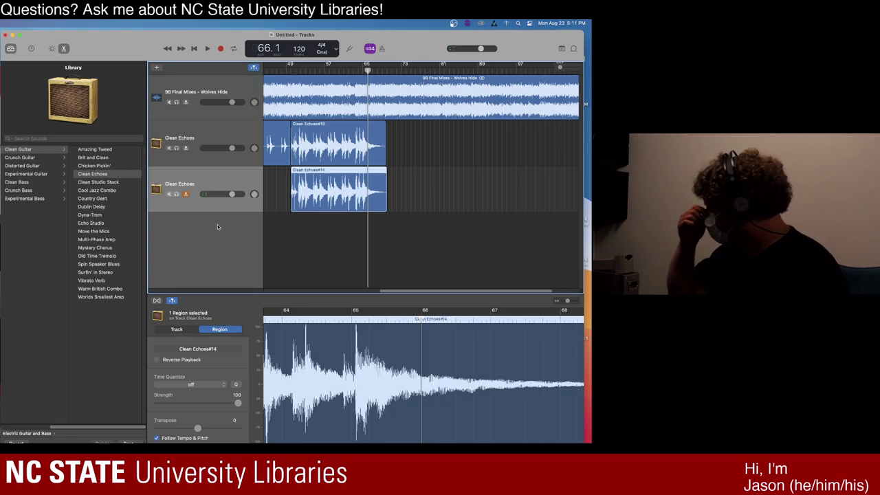
- Add a third guitar track with the lower Clean Echoes track's duplicate settings, and show its amp controls
right_click(237, 182)
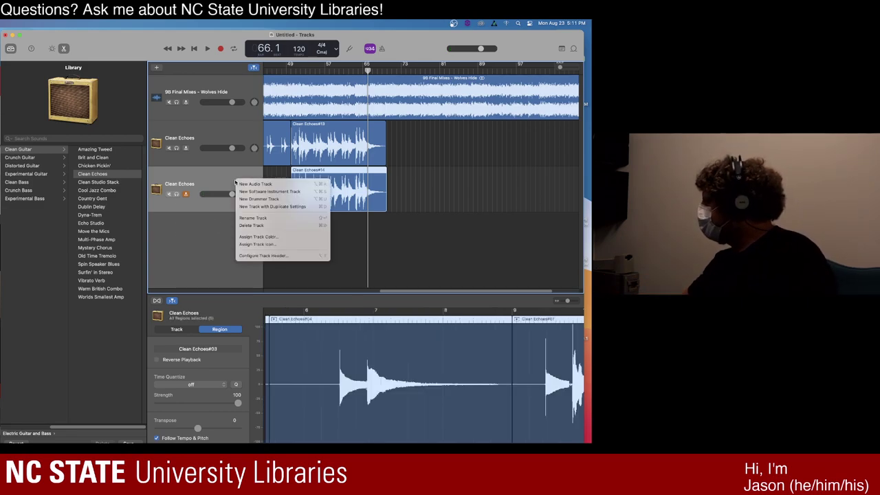
left_click(294, 207)
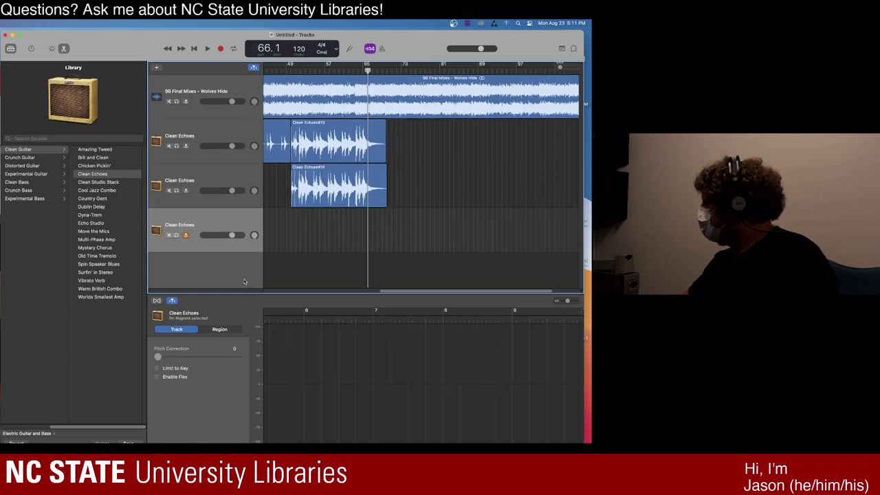
left_click(53, 49)
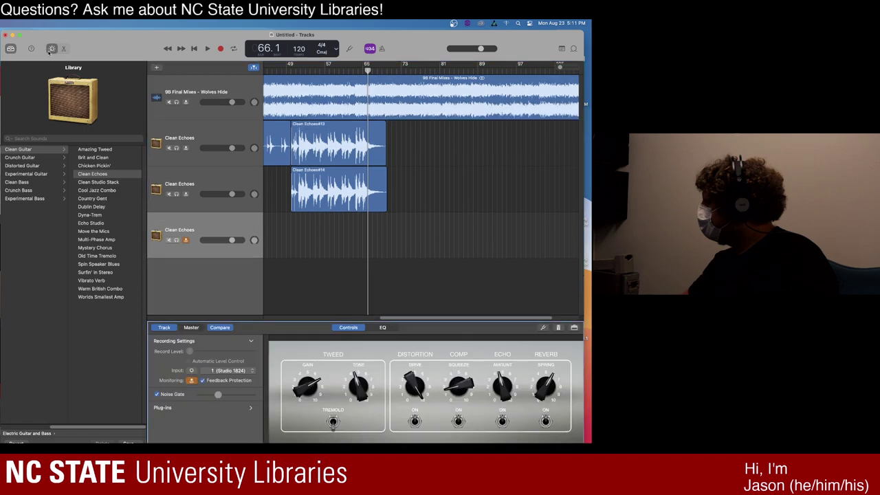
- Try recording the third Clean Echoes track from bar 66 to bar 72, and retake it from bar 66 to bar 68
left_click(221, 50)
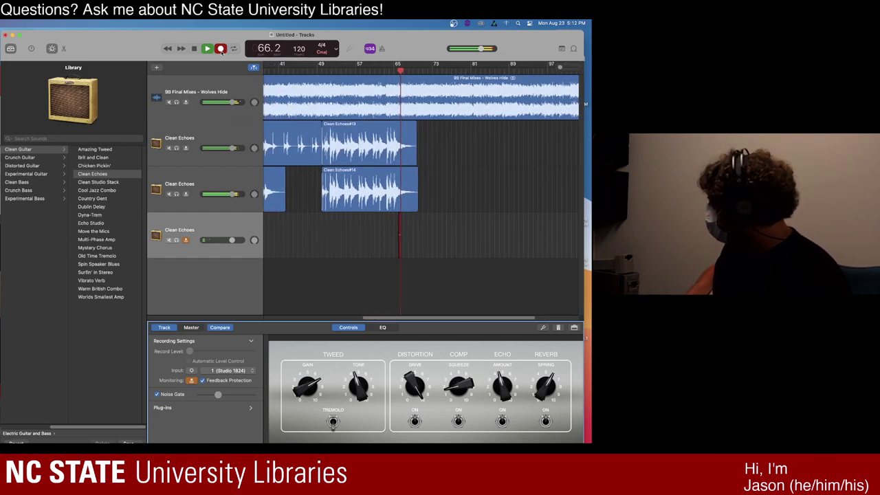
left_click(221, 49)
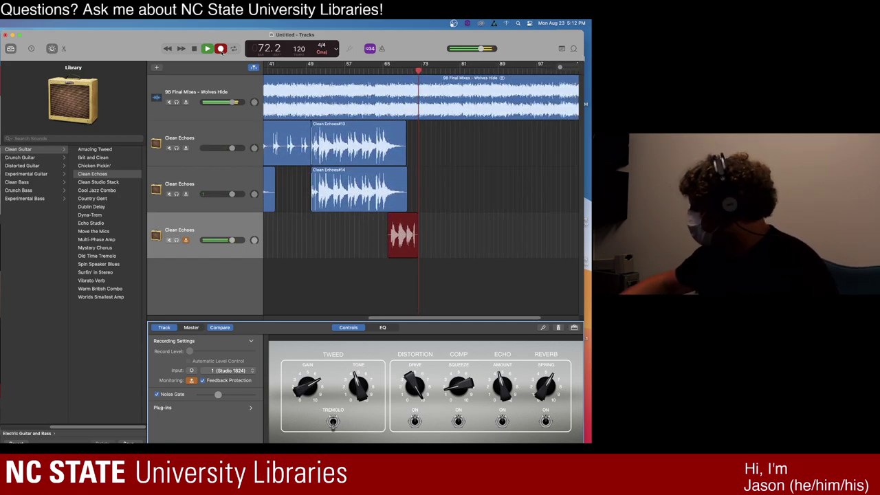
key("space")
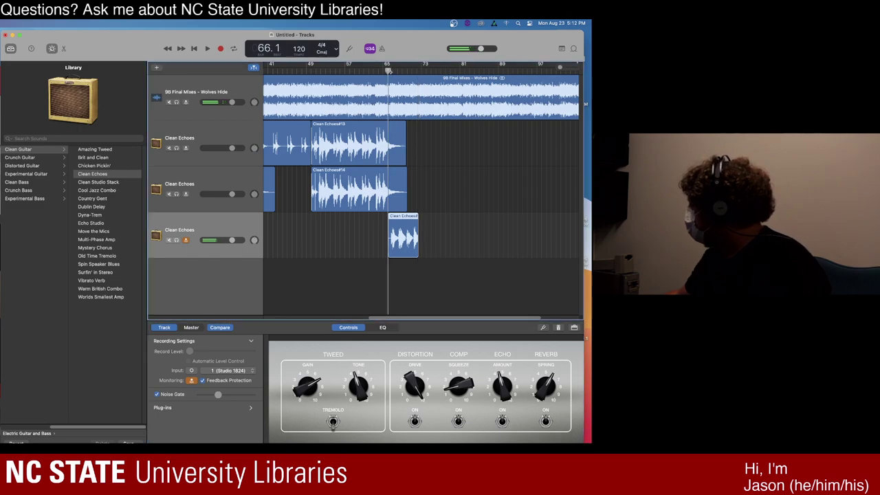
left_click(219, 51)
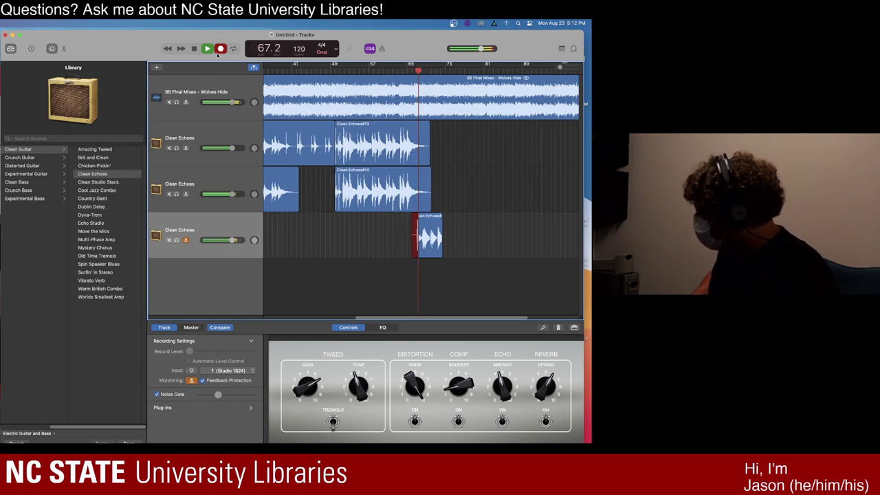
key("space")
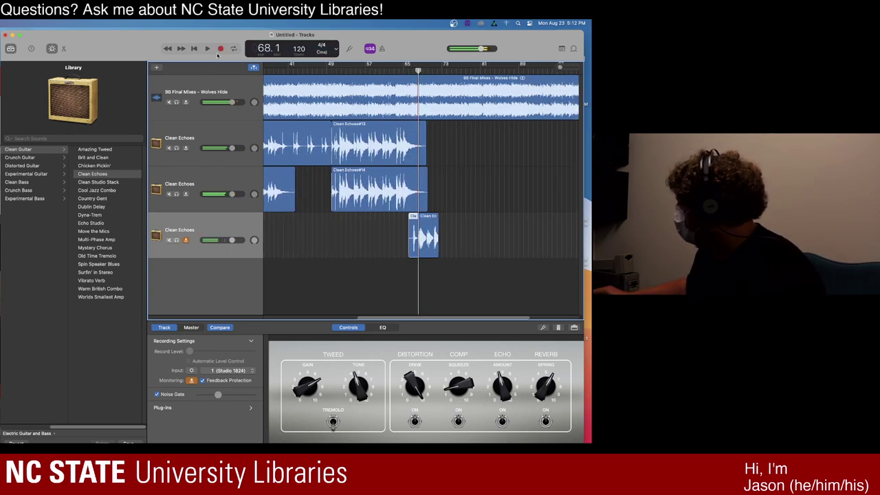
- Mute the first two Clean Echoes tracks, and record the third one from about bar 63 to bar 81
left_click(171, 149)
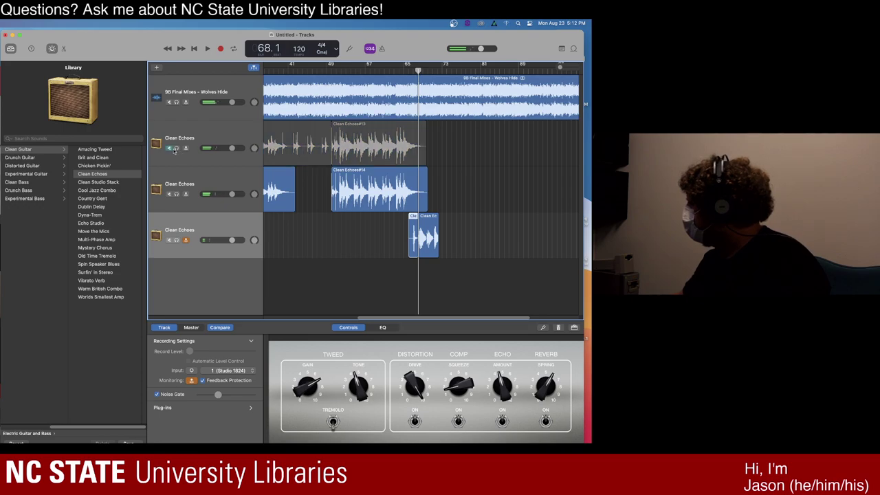
left_click(171, 150)
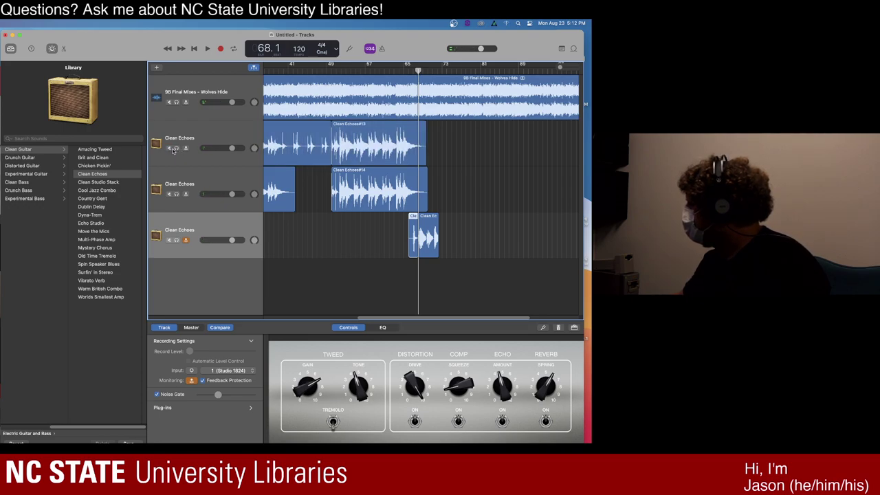
left_click(170, 149)
left_click(169, 196)
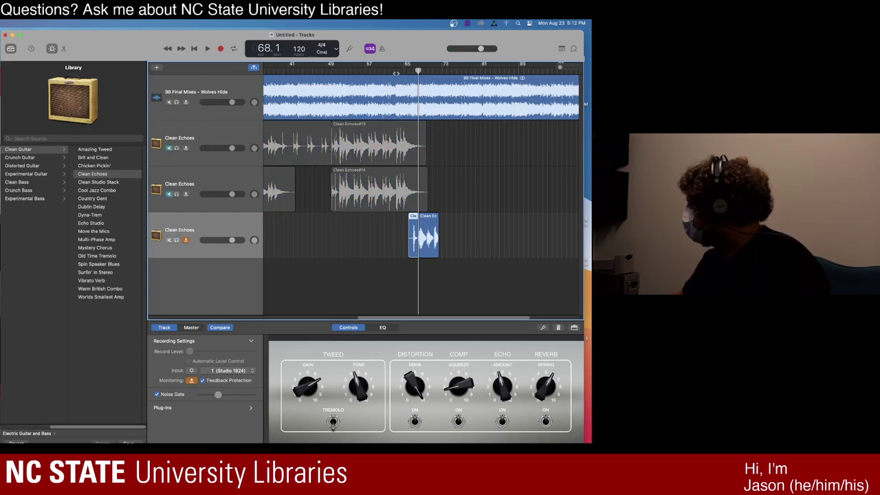
left_click(221, 49)
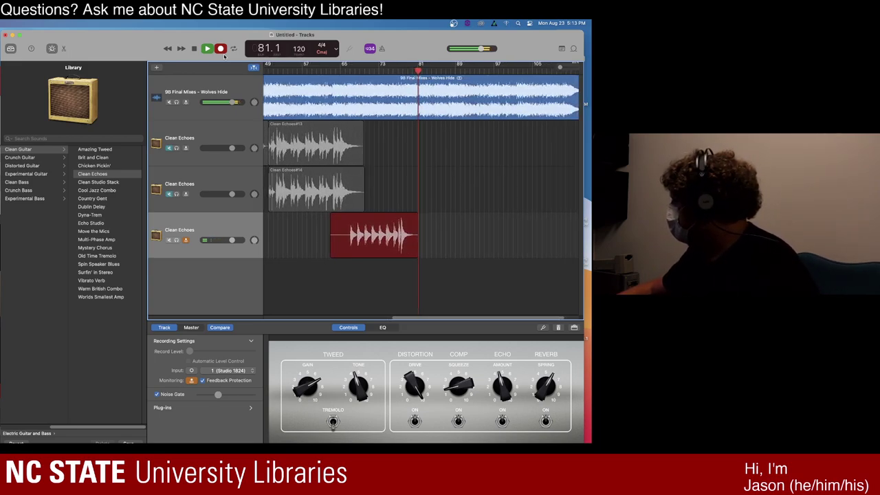
key("space")
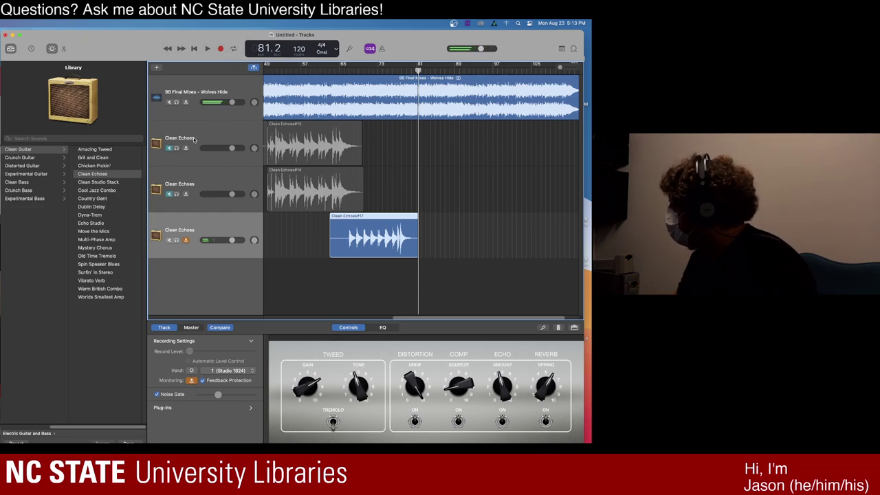
- Rename the first Clean Echoes track as Echo Left
left_click(195, 140)
right_click(195, 139)
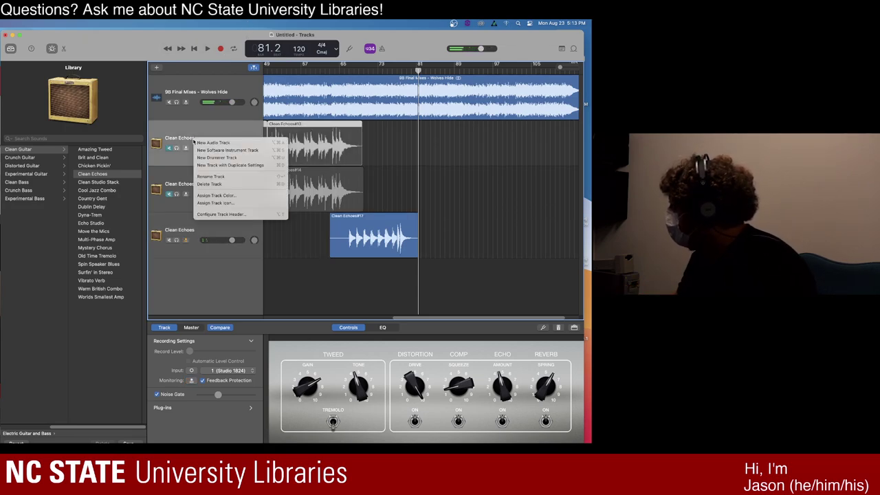
left_click(255, 178)
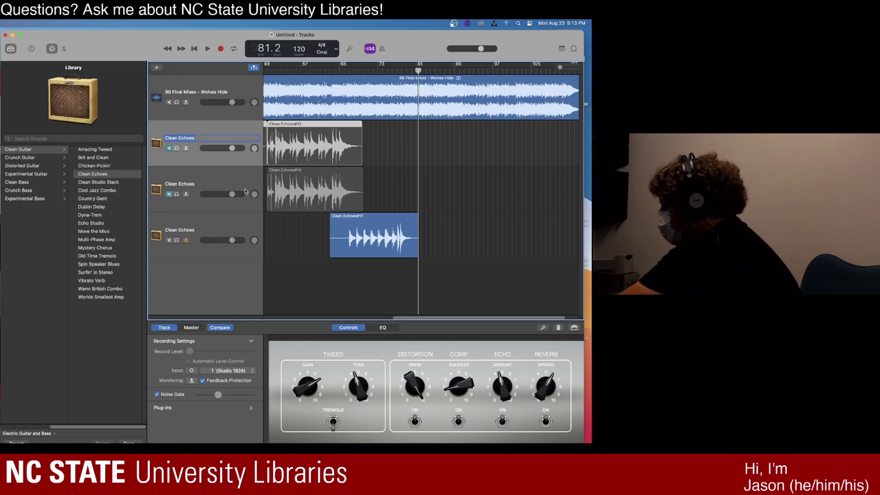
type("Echo Leg")
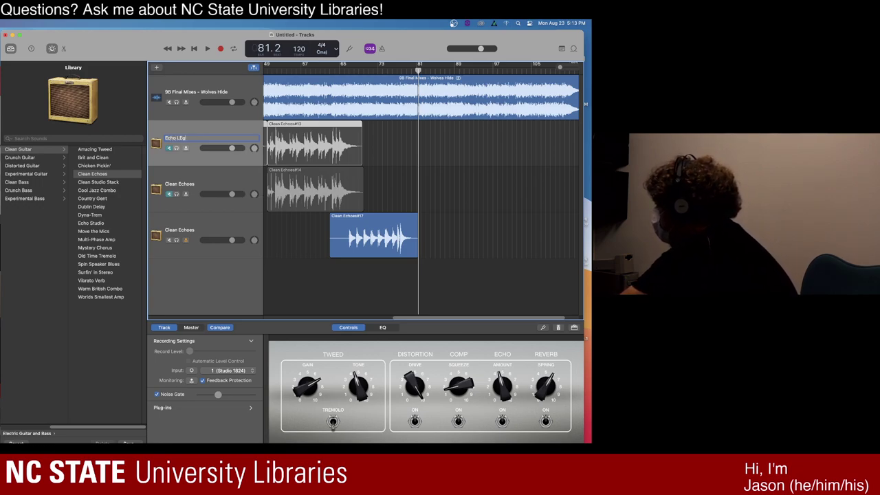
key("BackSpace")
type("ft")
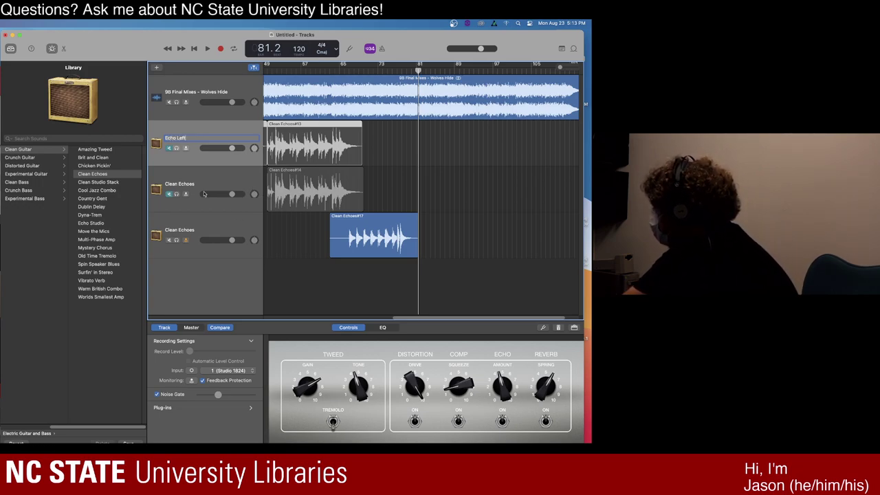
- Rename the second Clean Echoes track as Echo Rt
left_click(195, 187)
right_click(194, 188)
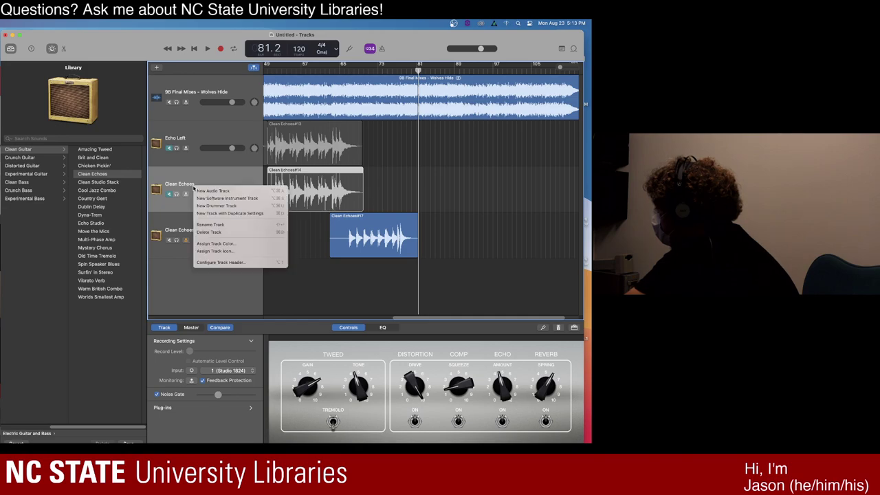
left_click(223, 226)
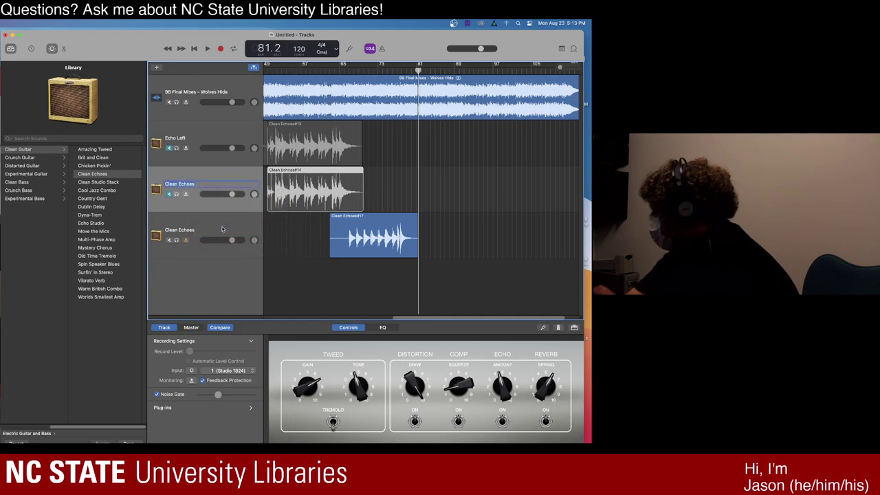
type("Eq")
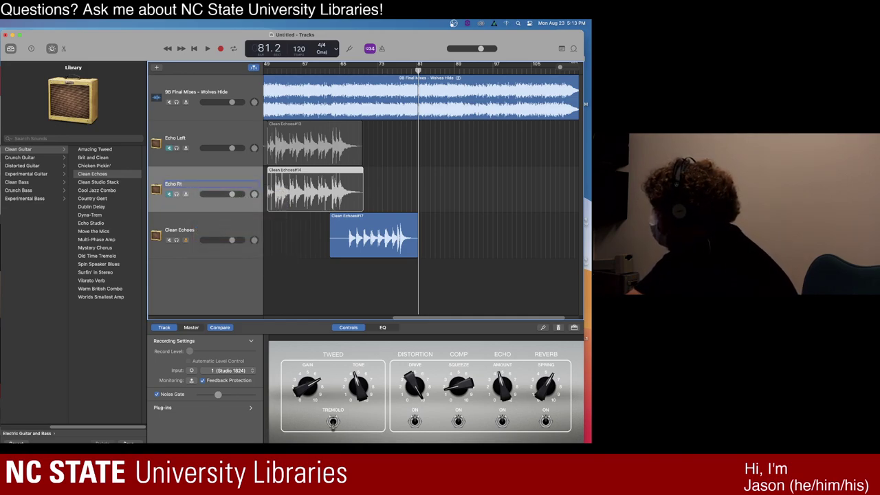
- Rename the third Clean Echoes track as Bridge Rhythm
left_click(196, 231)
right_click(195, 231)
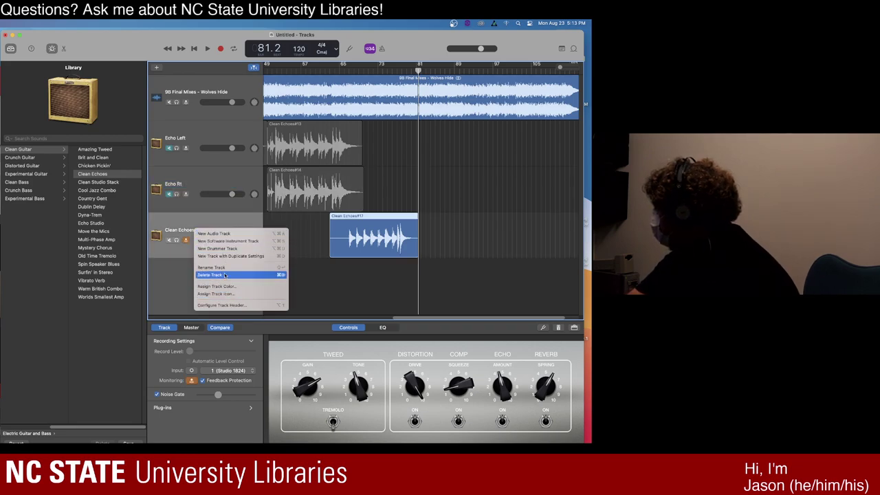
left_click(211, 268)
type("Bri")
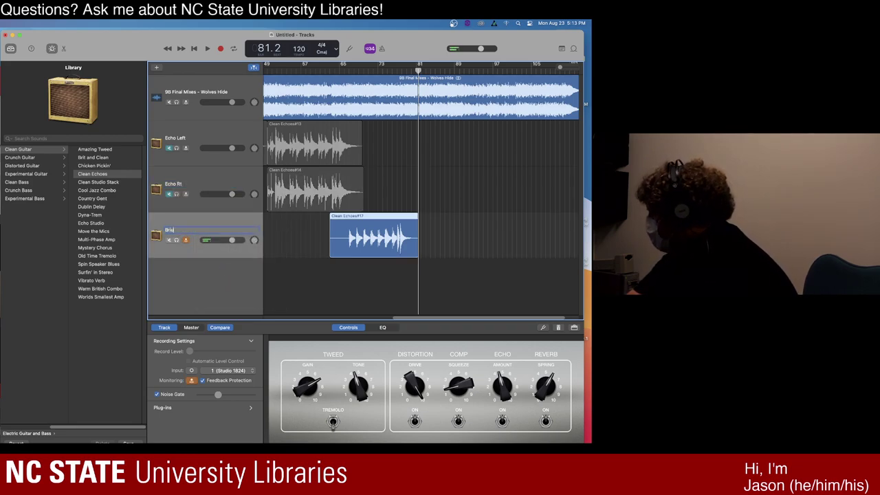
type("dge")
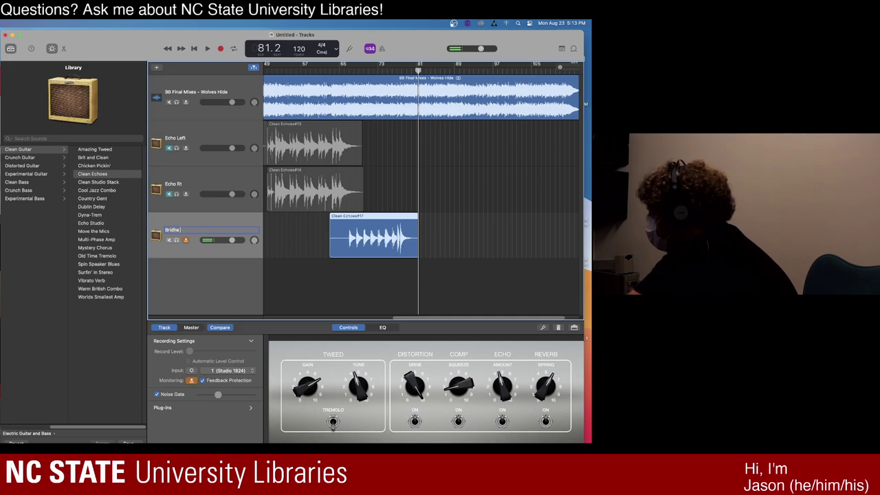
type(" Rhythm")
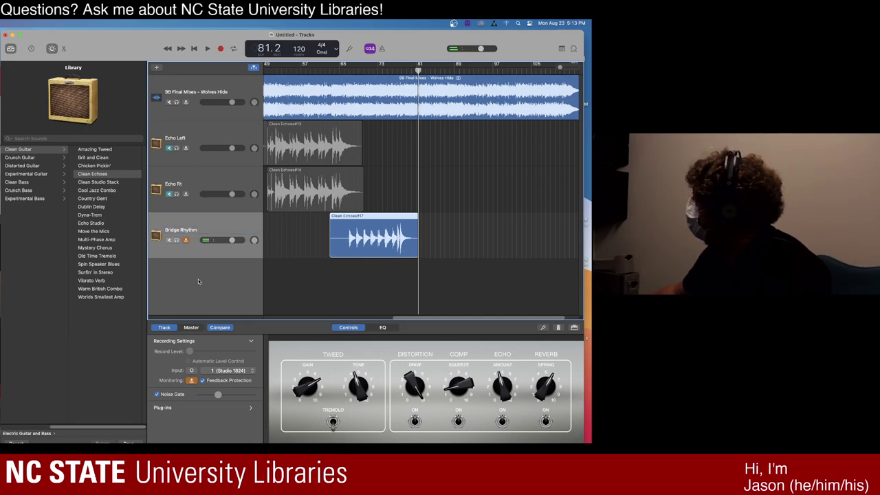
- Add an audio track on Input 1, audition Super Fuzz, and give the track the distorted guitar sound Black DI
left_click(157, 67)
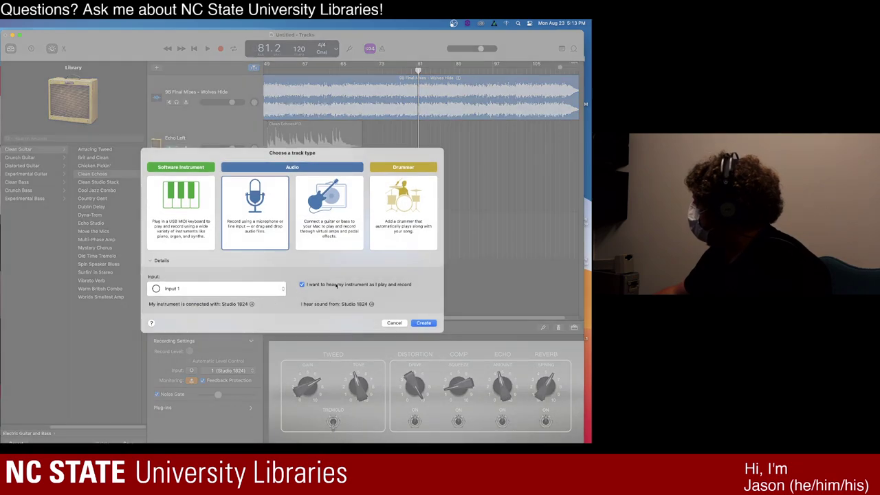
left_click(421, 324)
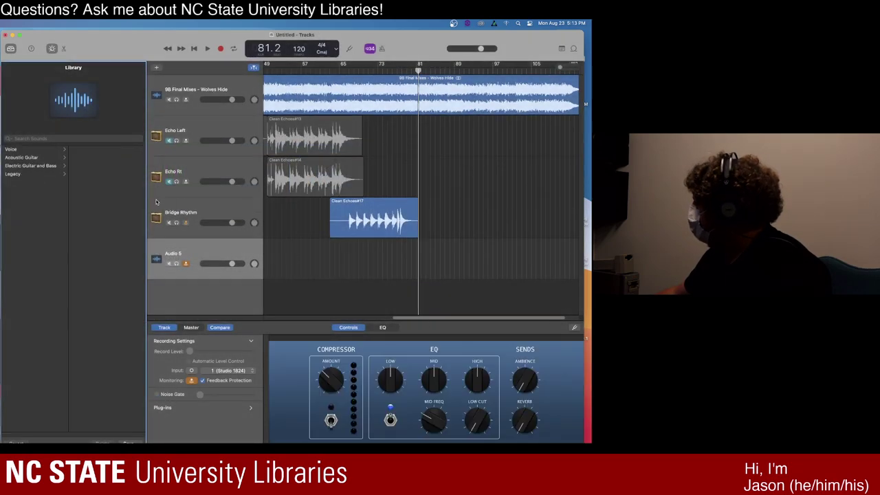
left_click(42, 166)
left_click(95, 166)
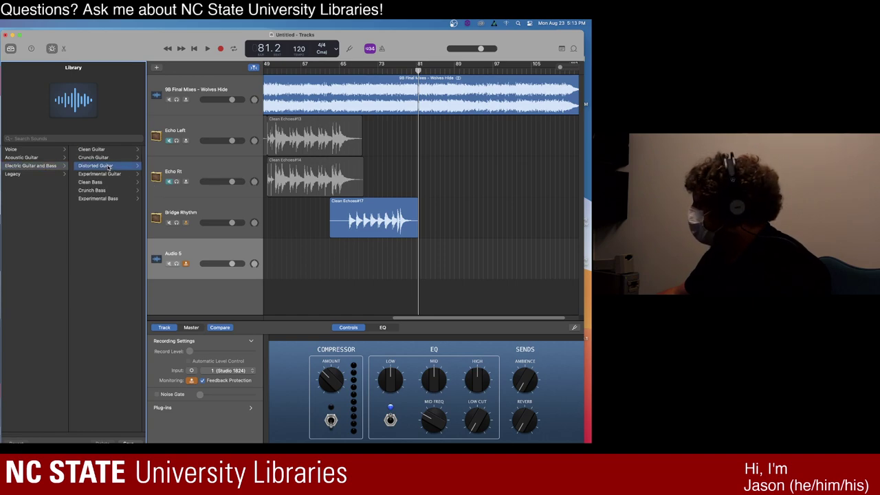
left_click(104, 264)
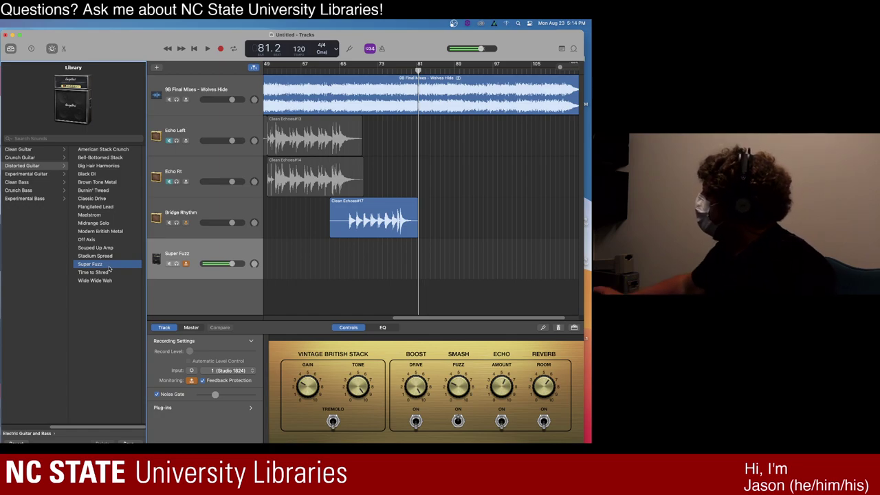
left_click(89, 175)
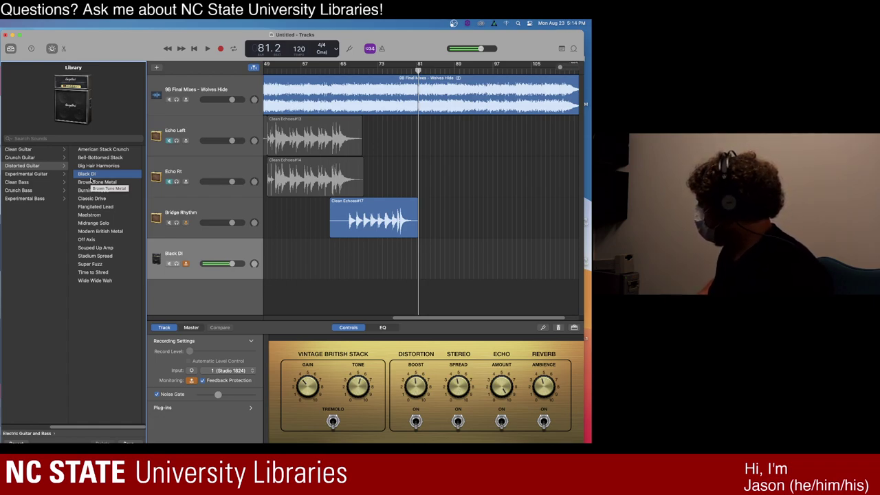
- Toggle the Echo effect on the Black DI amp, raise its Gain to mid-range, and adjust the Ambience and Echo Amount knobs
left_click(475, 428)
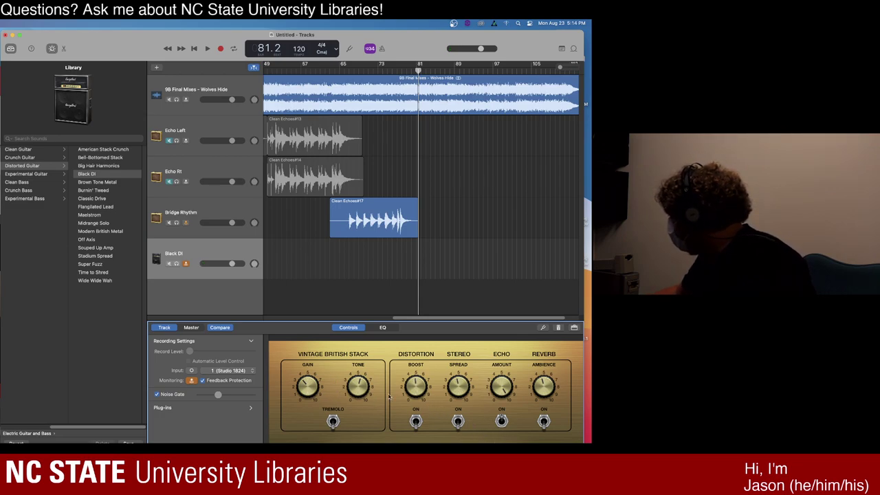
left_click_drag(316, 389, 318, 375)
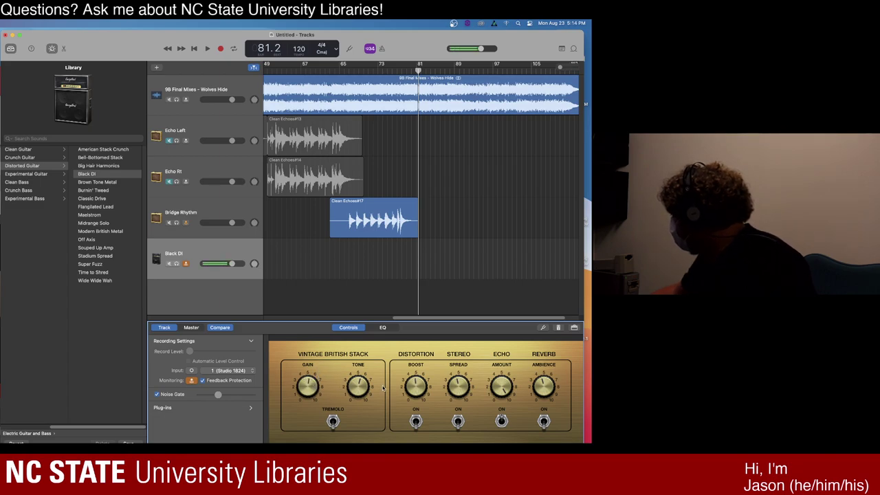
left_click_drag(545, 390, 546, 377)
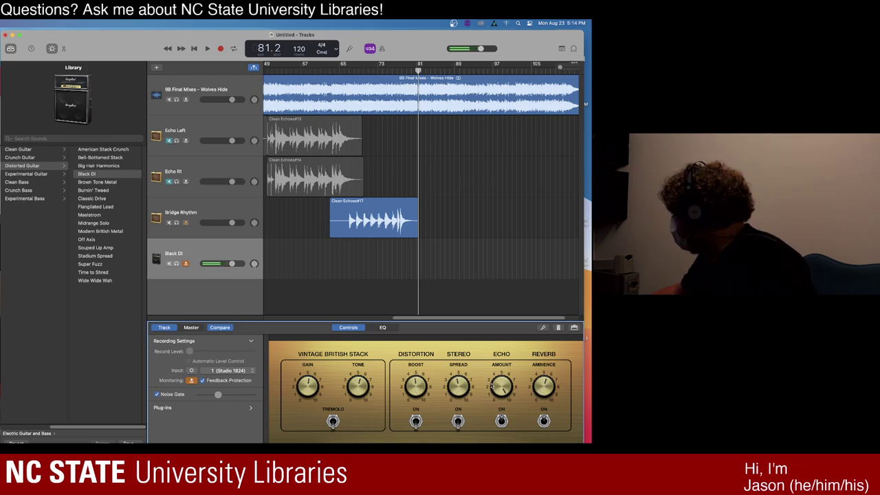
left_click_drag(493, 386, 494, 370)
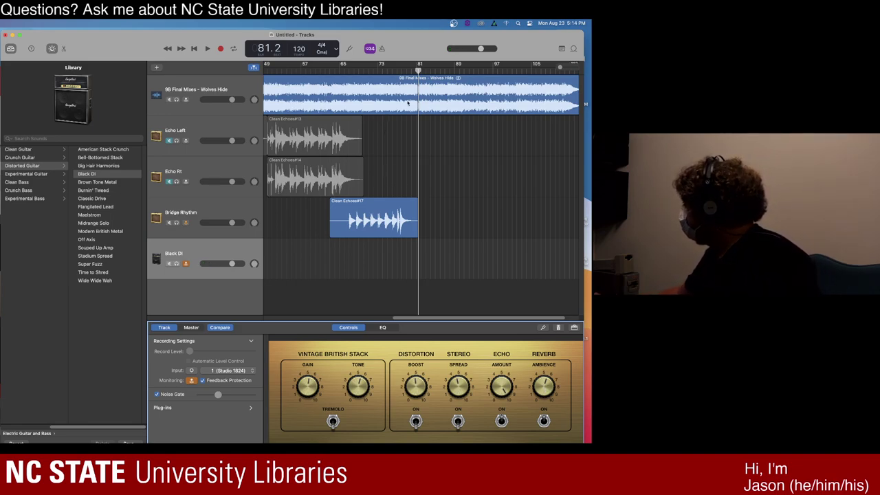
- Unmute Echo Left and Echo Rt, and try a short recording on the Black DI track from bar 73
left_click(406, 66)
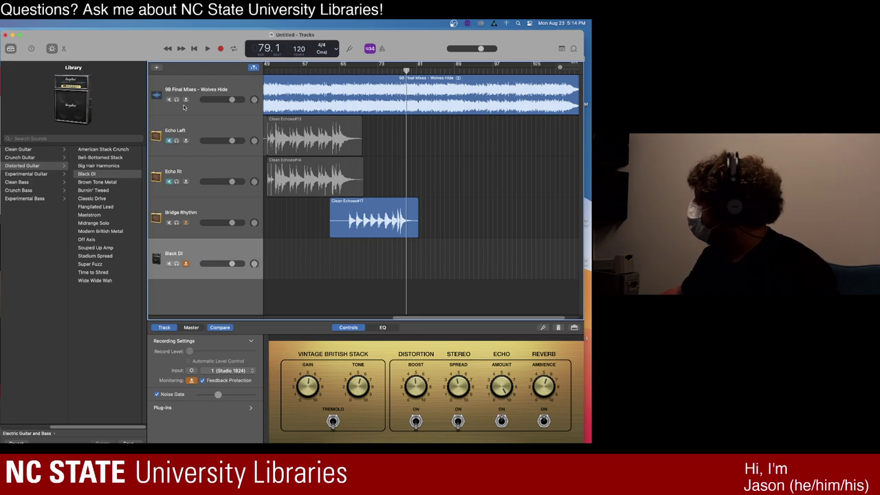
mouse_move(95, 103)
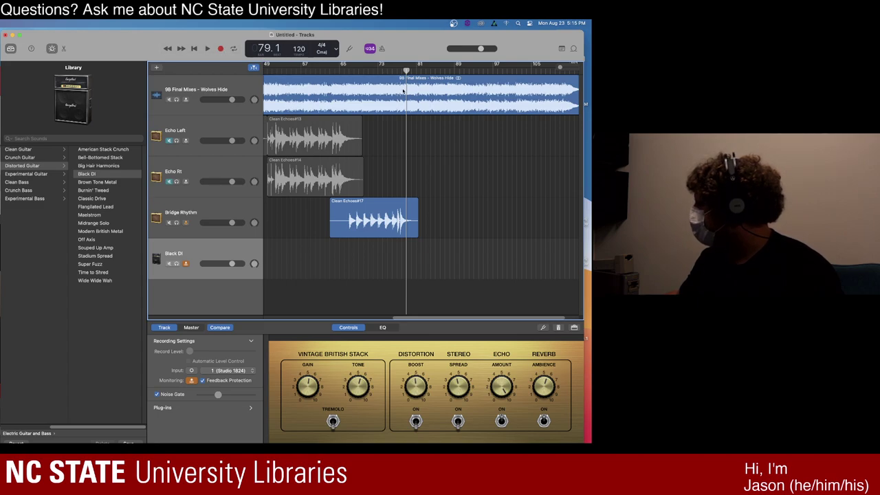
left_click_drag(407, 68, 378, 68)
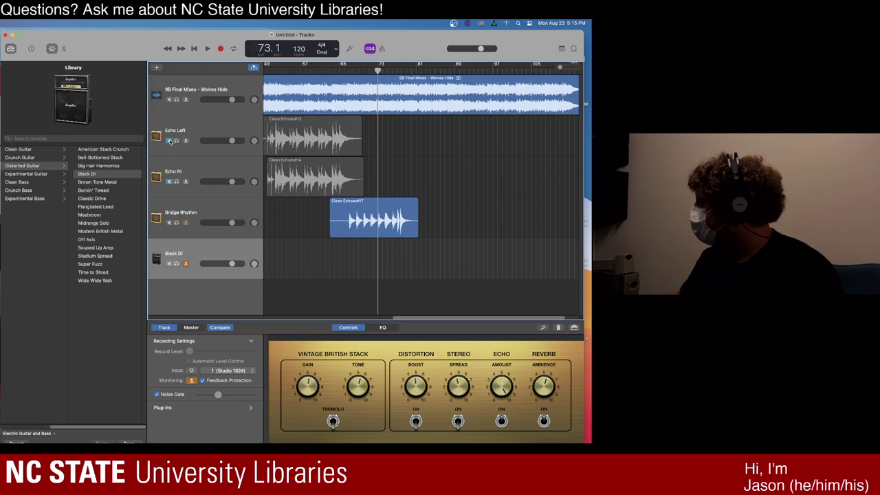
left_click(171, 137, "shift")
left_click(174, 178, "shift")
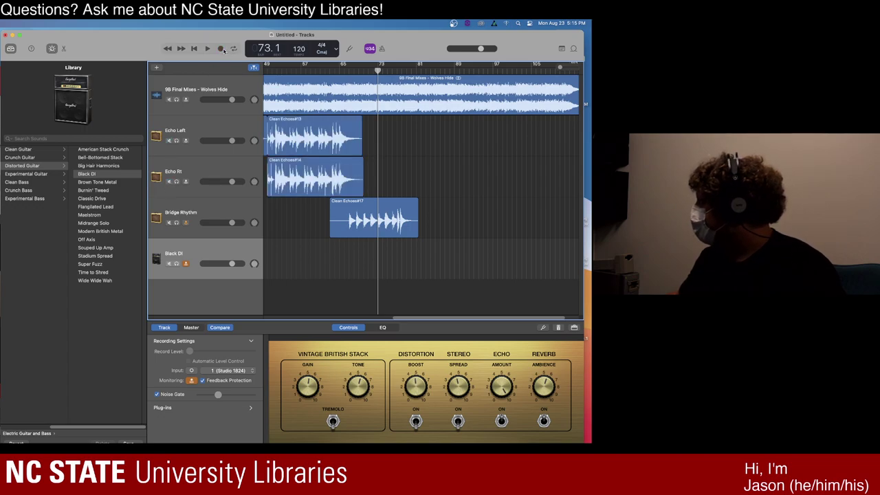
left_click(222, 49)
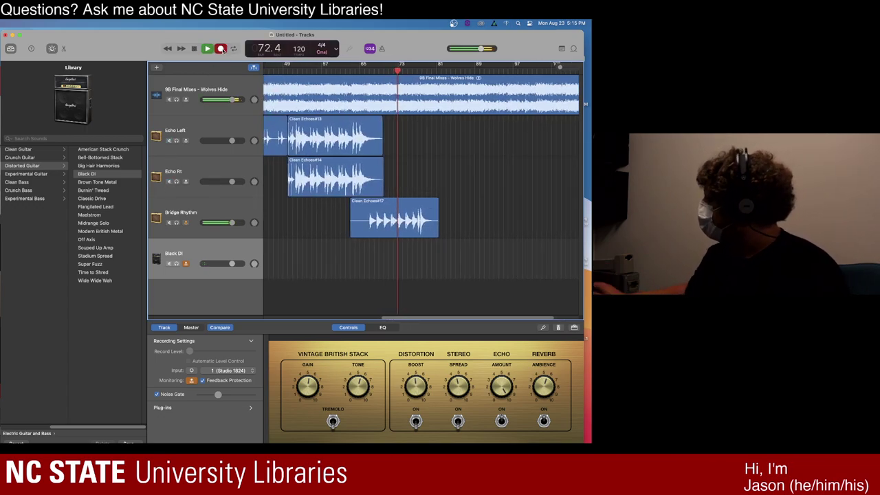
key("space")
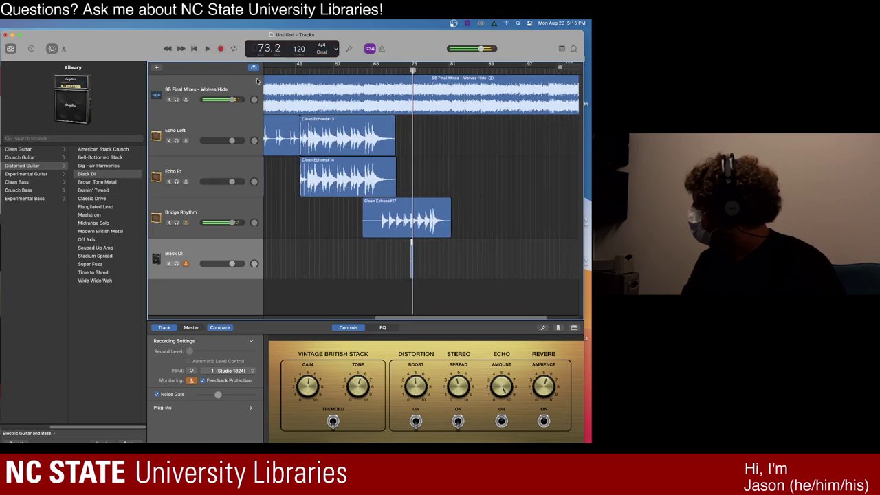
- Try recording the Black DI track again from bar 66, stopping in bar 67
left_click(357, 69)
left_click(386, 69)
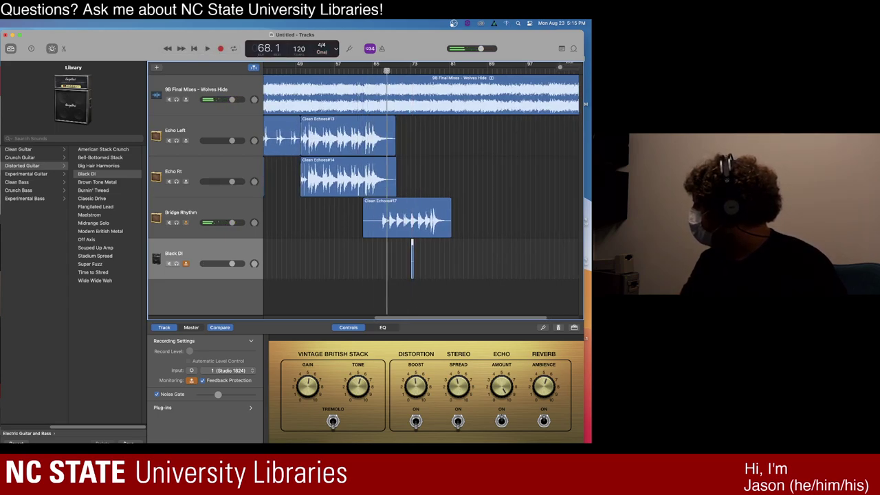
key("Left")
key("Left")
key("Left")
key("Right")
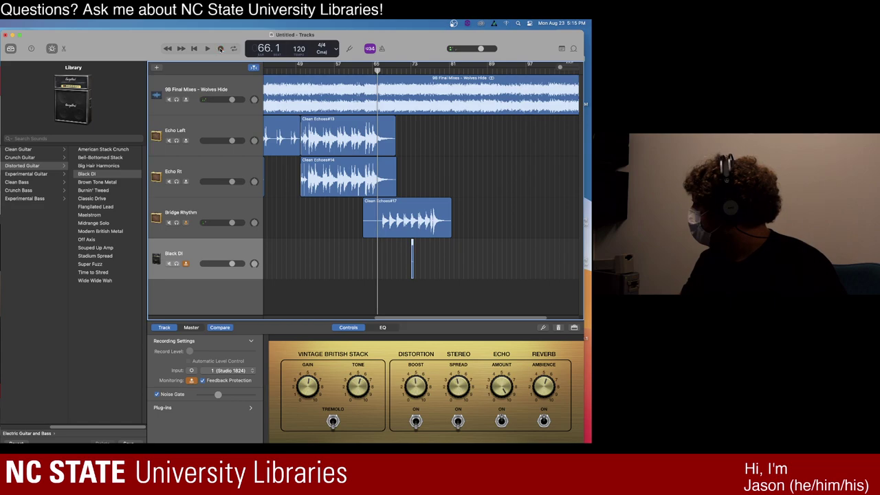
left_click(221, 48)
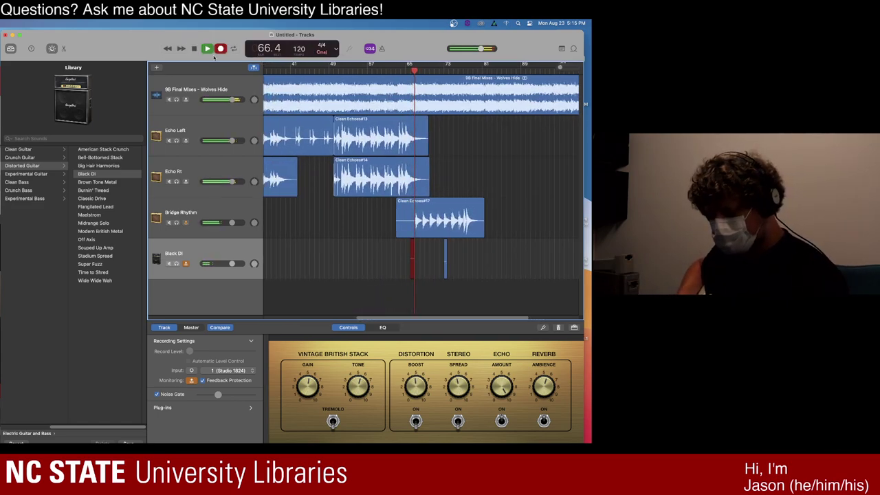
left_click(207, 49)
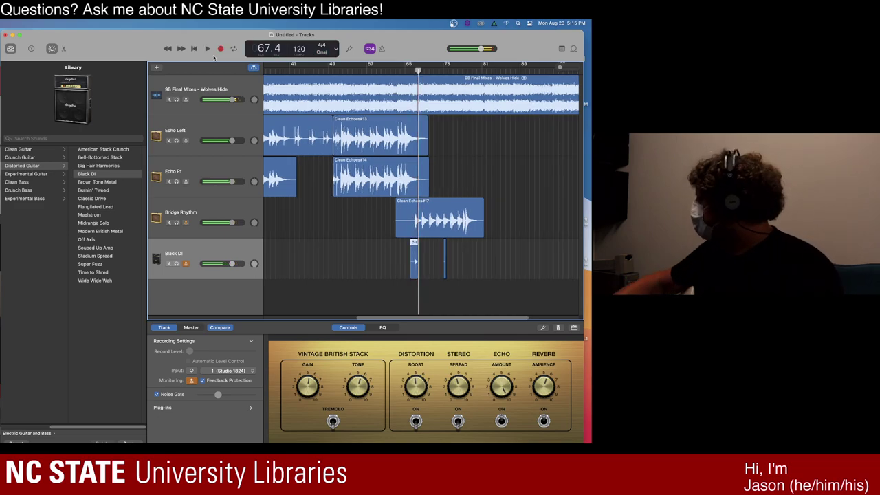
- Mute Echo Left, Echo Rt and Bridge Rhythm, and record the Black DI track from bar 65 to bar 70
left_click(169, 141)
left_click(169, 182)
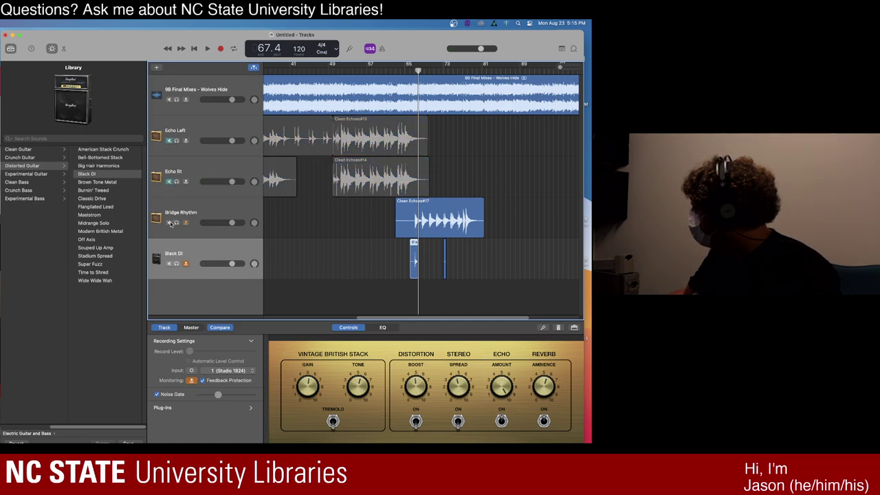
left_click(169, 223)
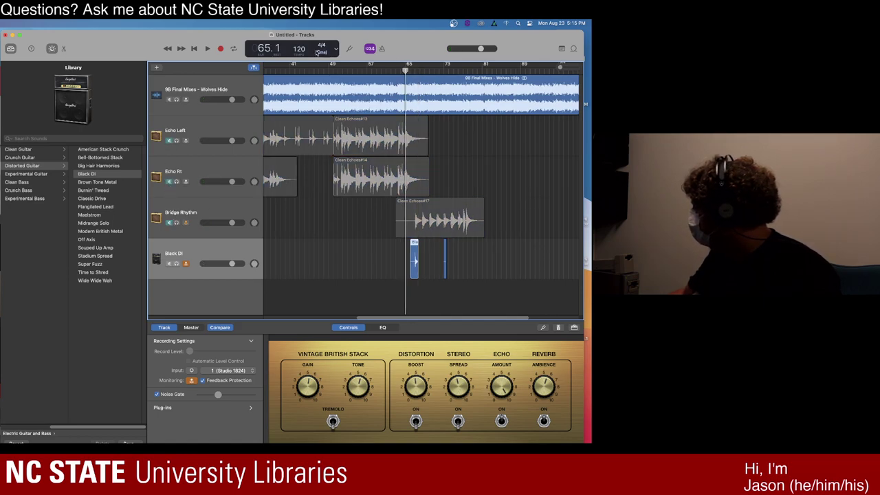
left_click(220, 49)
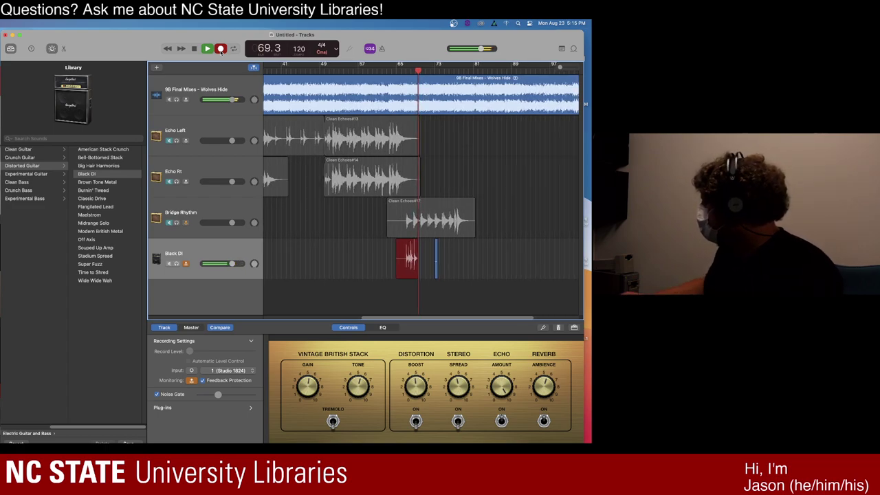
key("space")
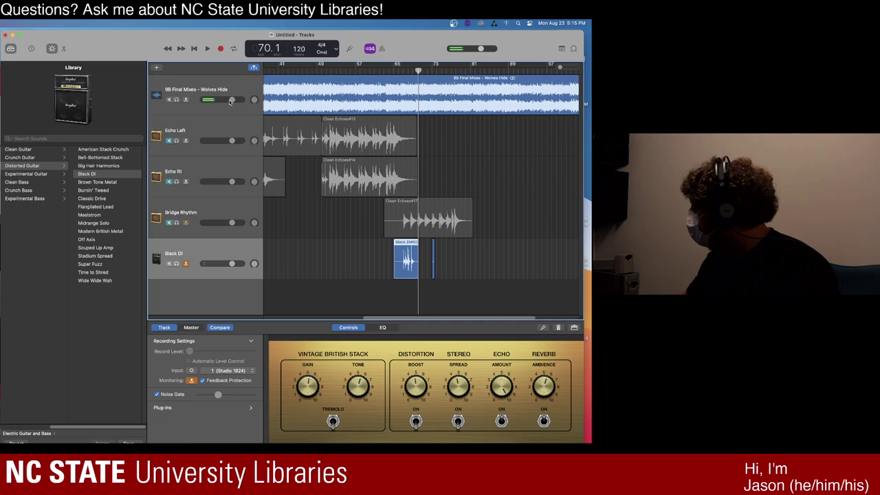
- Lower the volume of the imported song track
left_click_drag(231, 102, 215, 101)
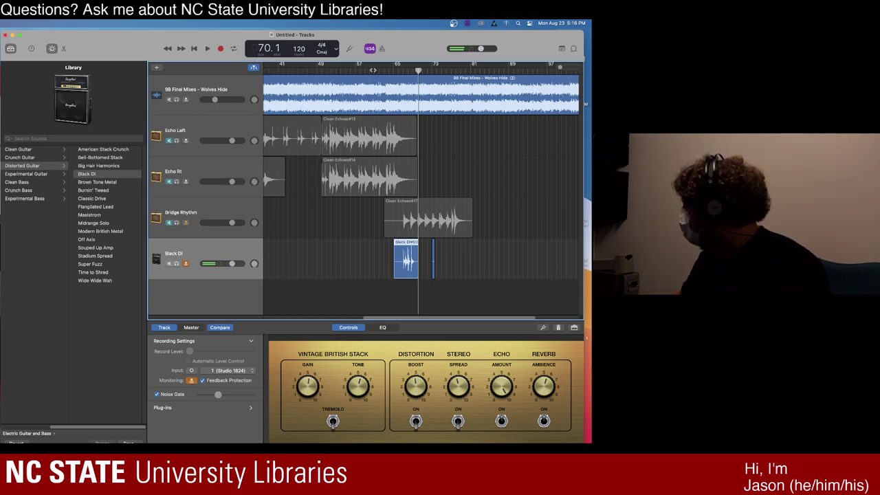
- Re-record the Black DI track from bar 65, stopping in bar 72
left_click(373, 71)
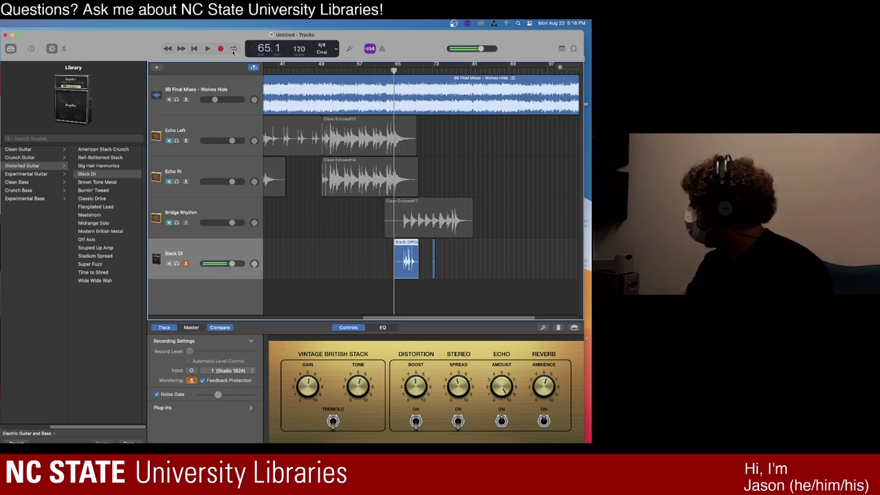
left_click(221, 48)
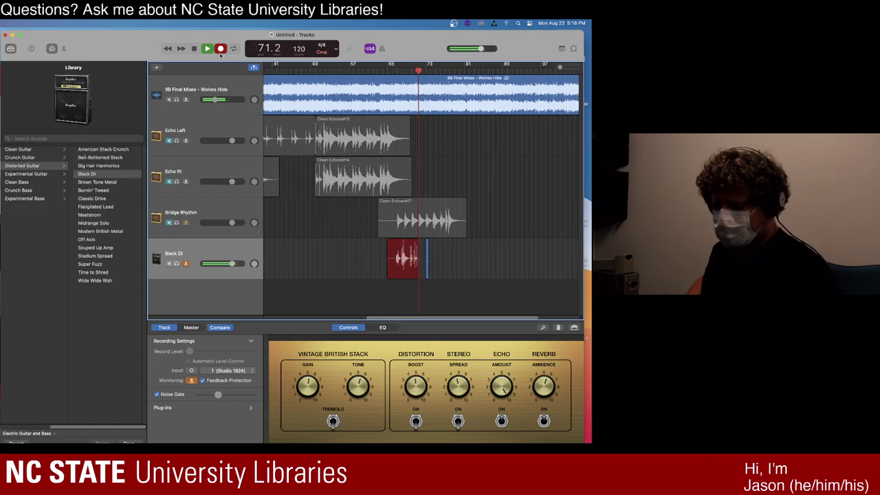
key("space")
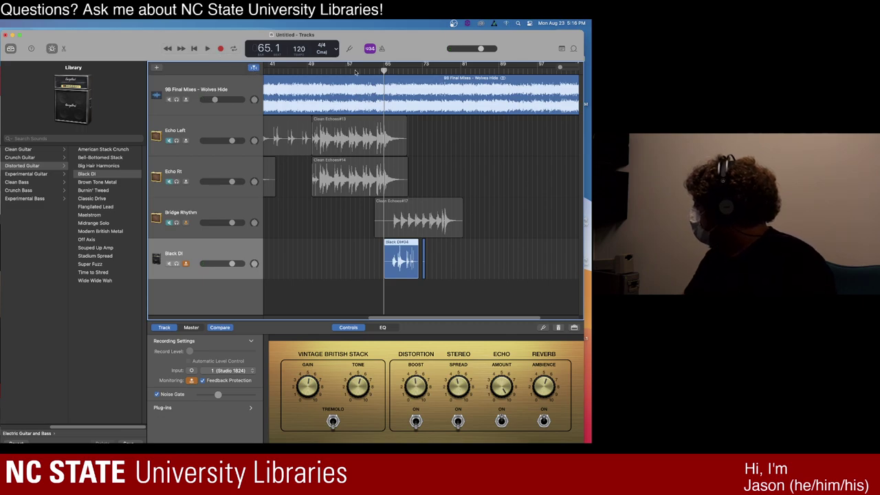
- Play back the Black DI take from bar 65 to bar 69, and record the rest of the part from there to bar 82
left_click(207, 49)
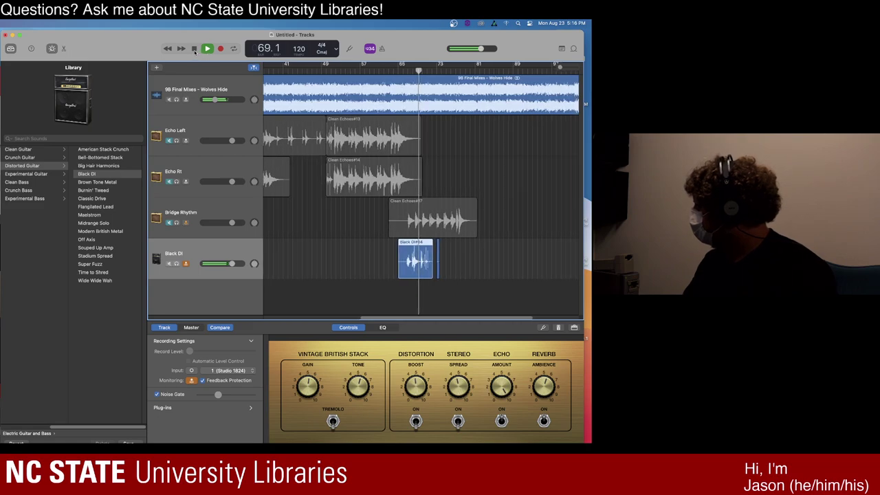
left_click(198, 52)
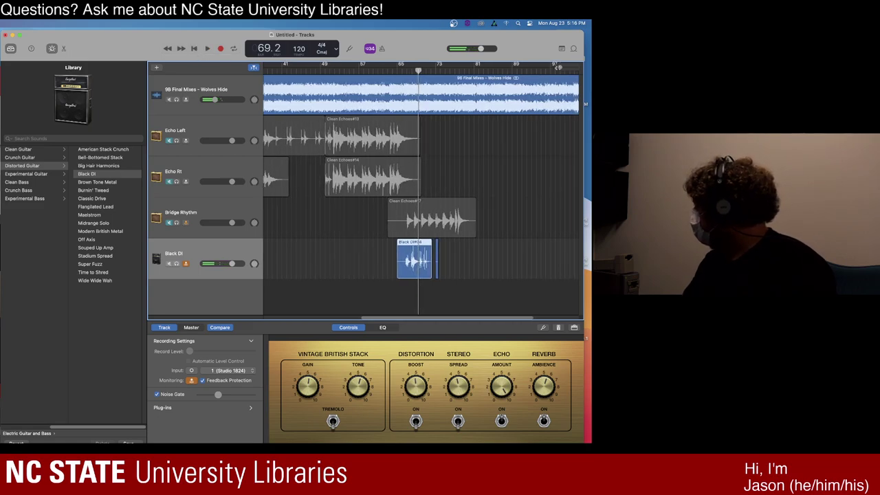
key("super+Right")
key("super+Right")
key("super+Right")
key("super+Right")
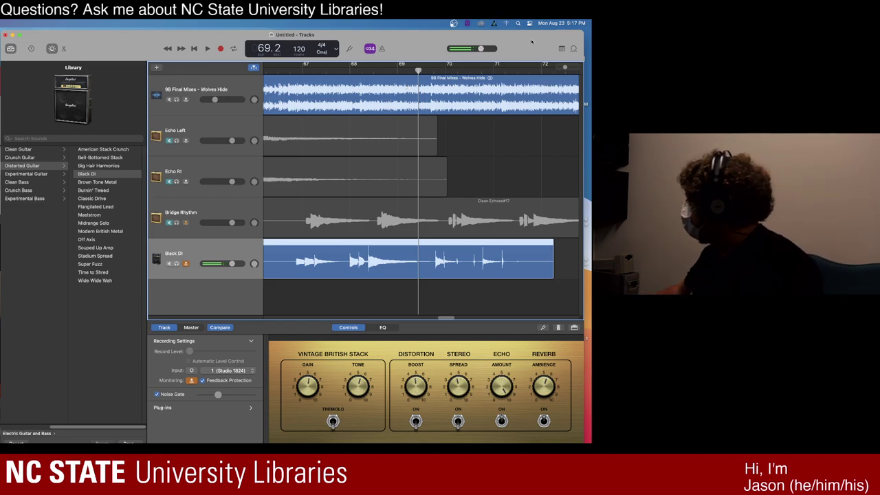
left_click(221, 49)
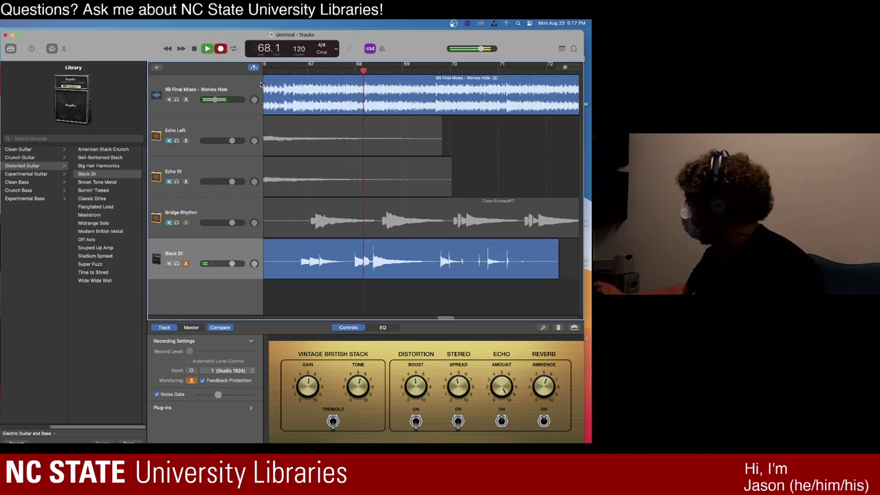
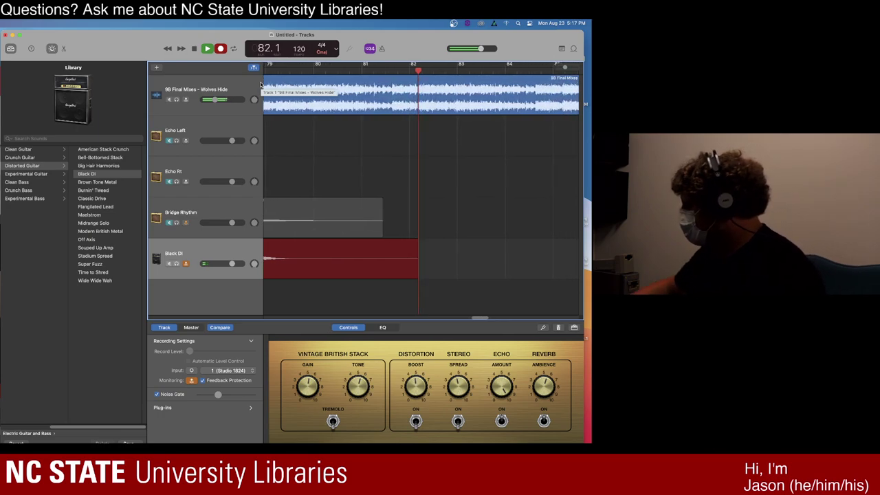
key("space")
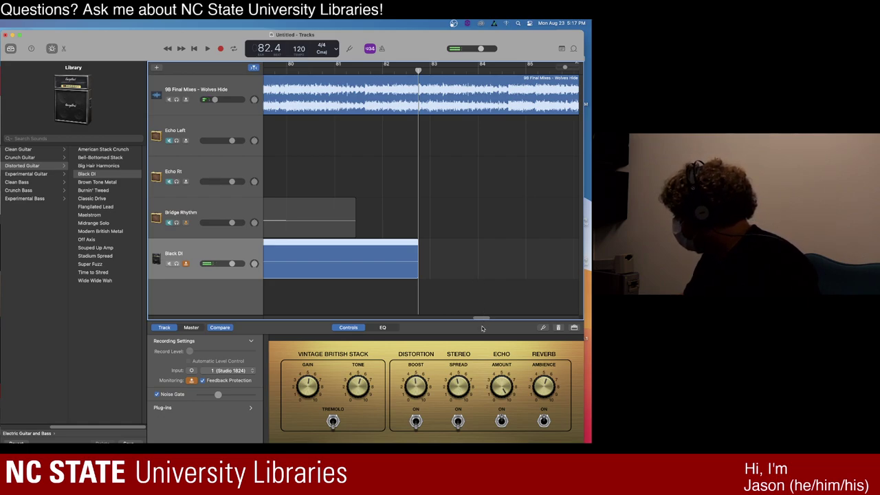
- Add a new track with duplicate settings of the Black DI track
left_click_drag(485, 321, 445, 322)
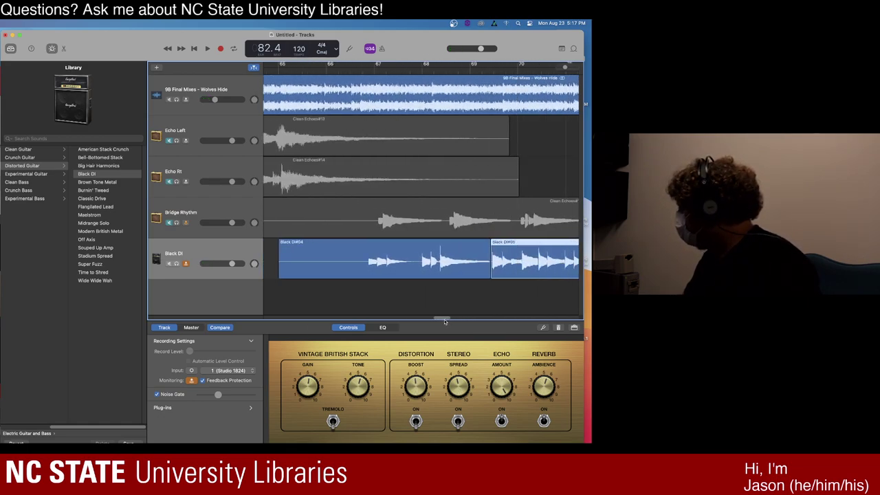
right_click(217, 252)
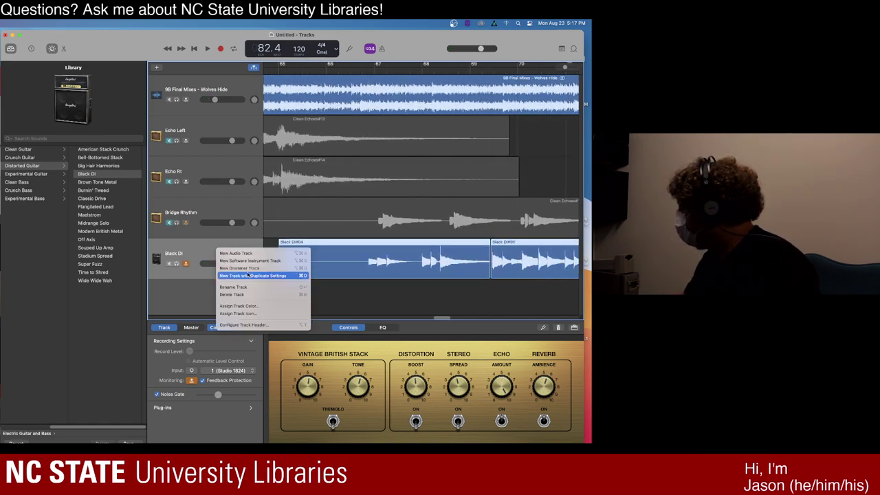
left_click(290, 277)
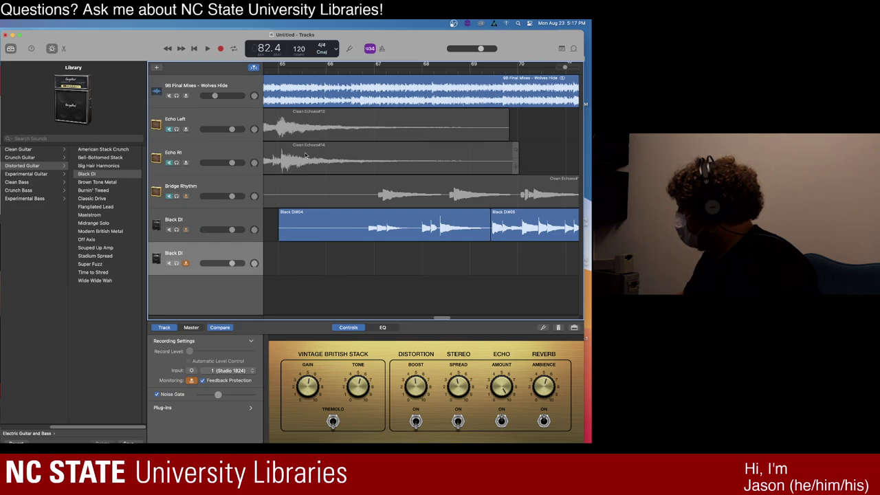
- Mute the first Black DI track and record the second one from bar 65 to bar 77
left_click(170, 230)
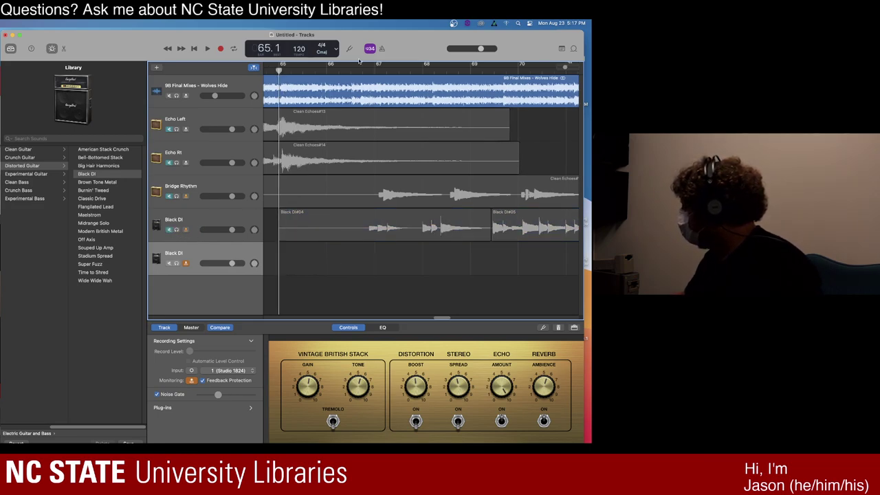
left_click(221, 49)
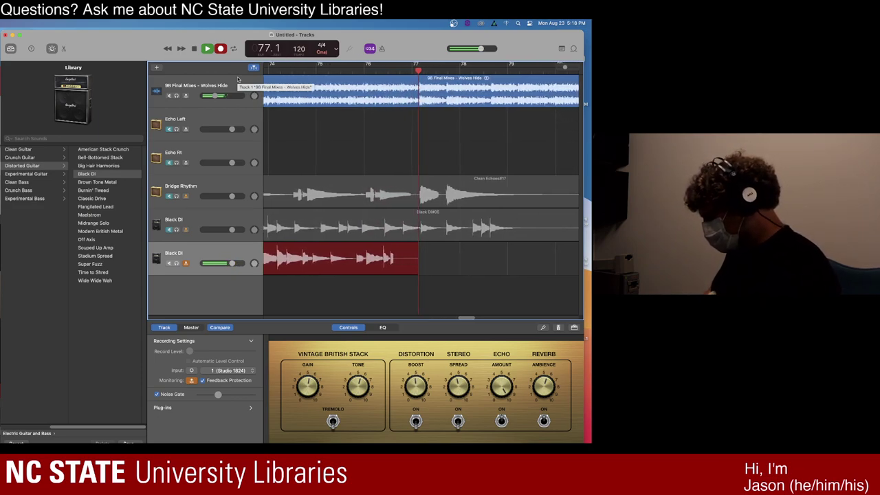
key("space")
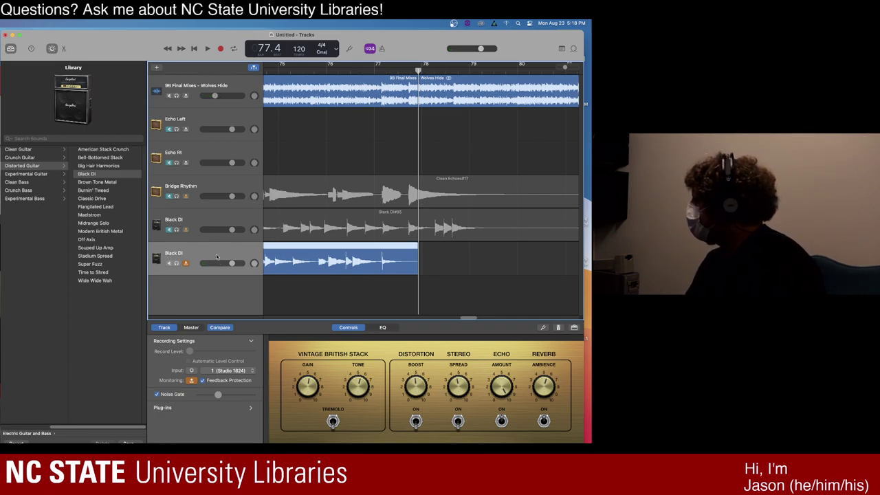
- Mute the second Black DI track and, with the playhead back at bar 65, add a third track with duplicate settings
left_click(168, 264)
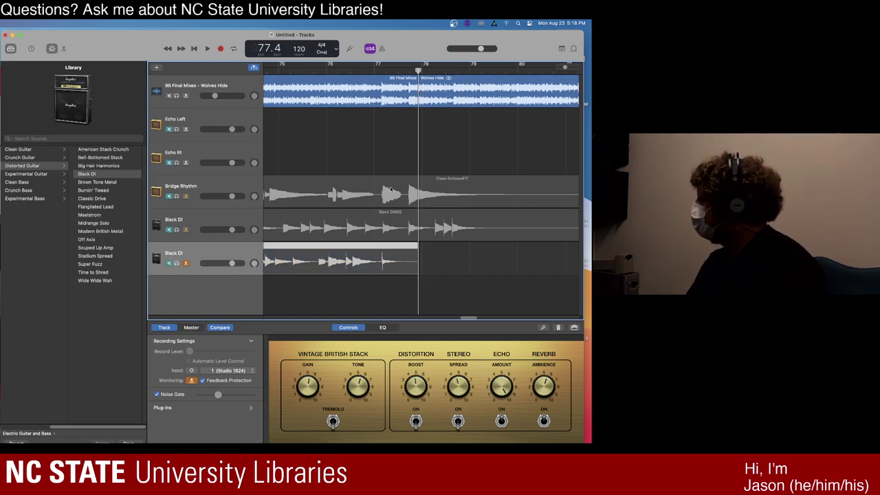
left_click(565, 67)
left_click_drag(566, 67, 561, 68)
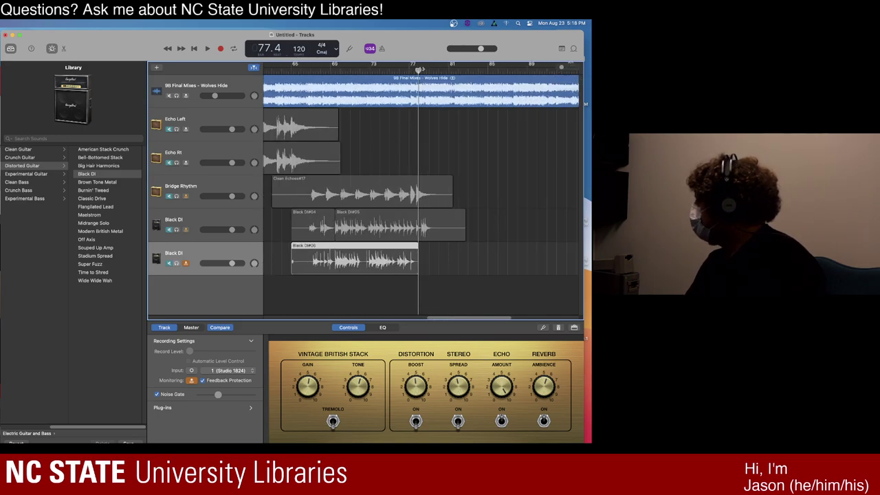
left_click_drag(418, 69, 291, 69)
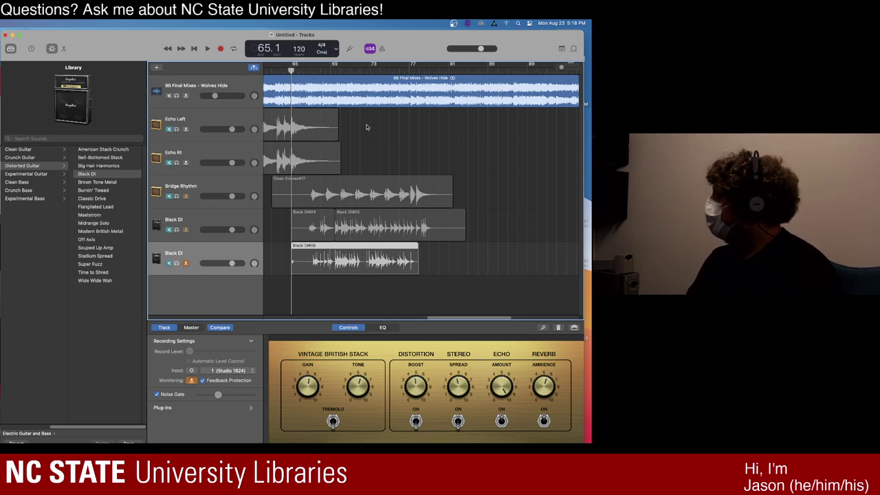
right_click(207, 256)
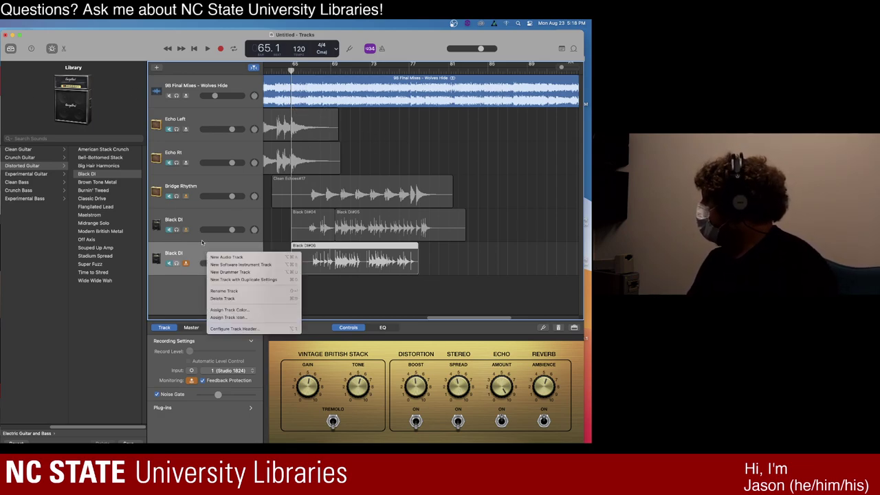
left_click(239, 280)
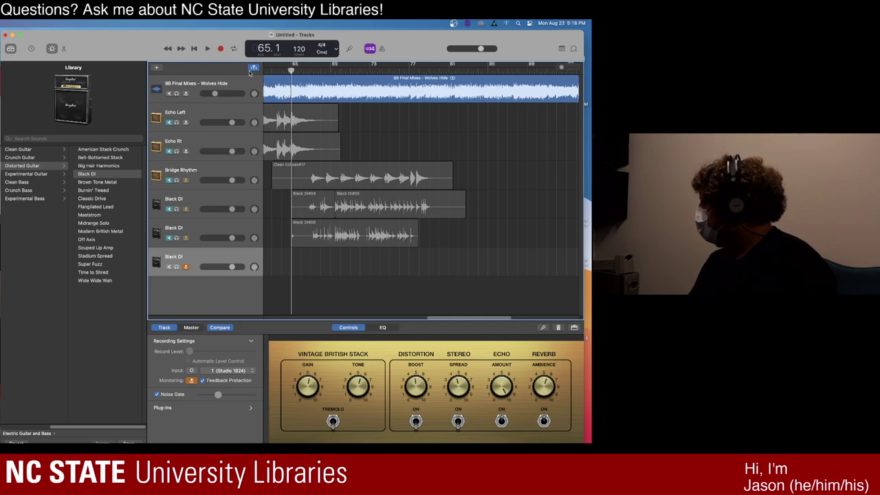
left_click(221, 48)
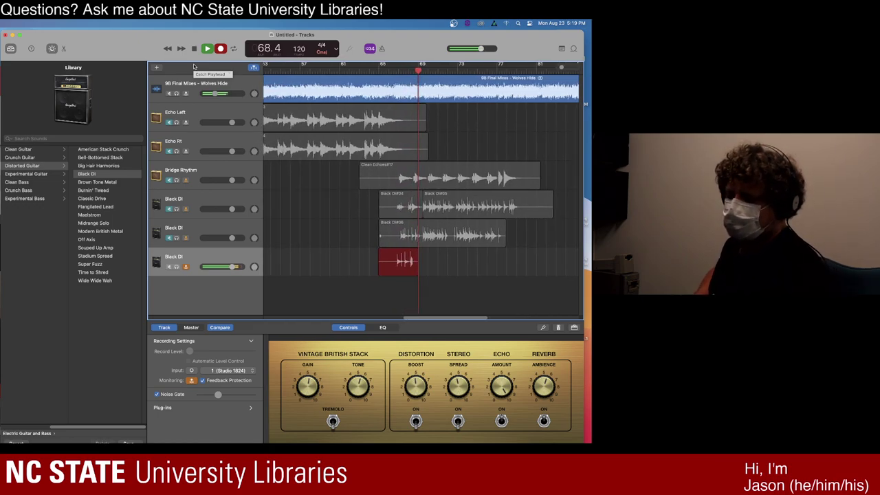
key("space")
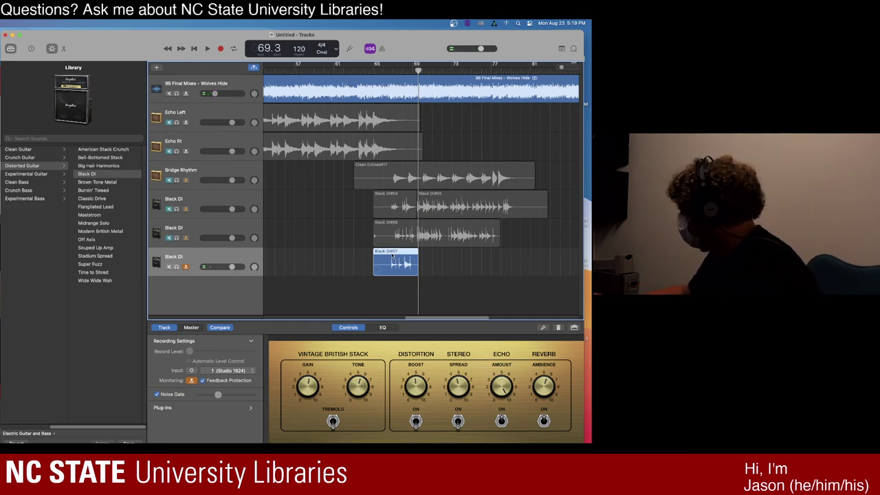
key("Delete")
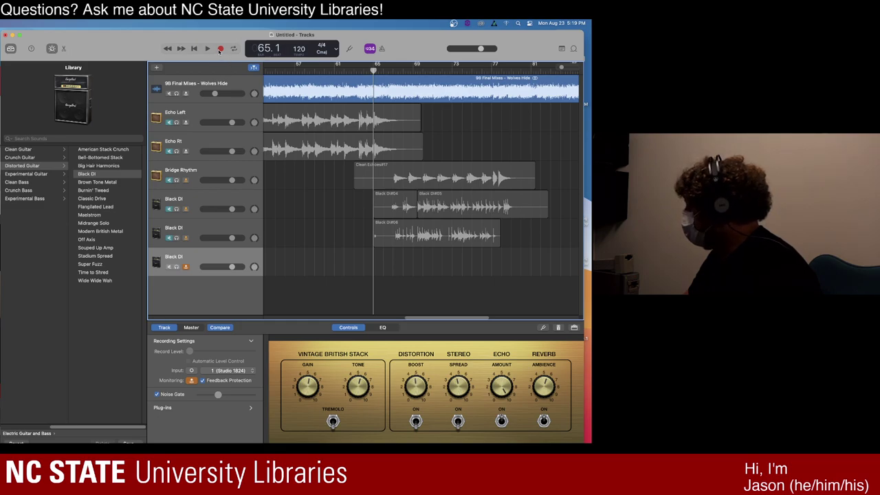
- Record the third Black DI track from bar 65 to bar 79
left_click(221, 49)
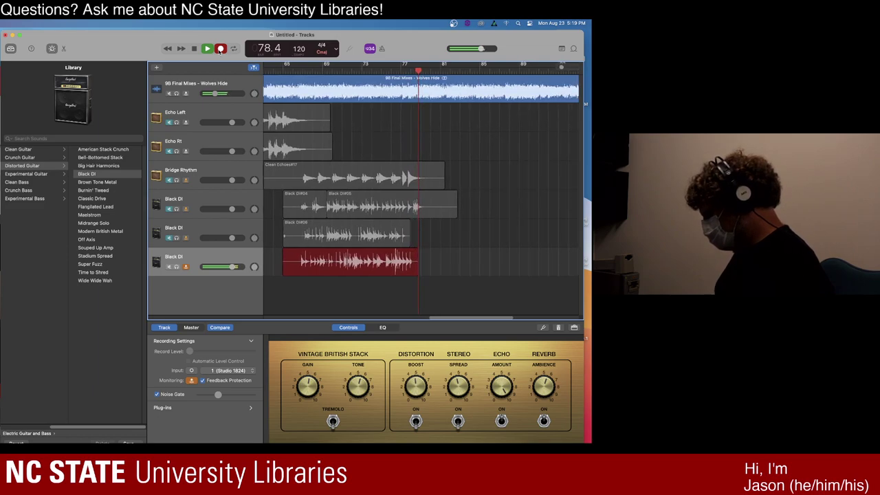
key("space")
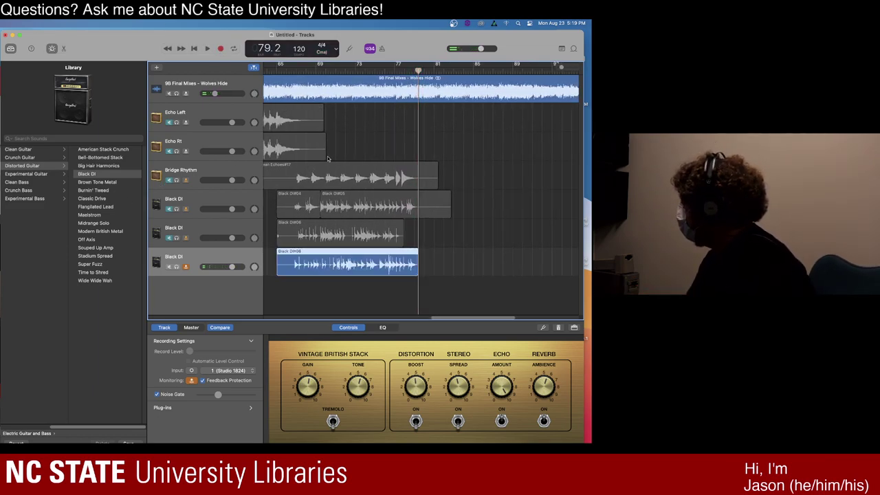
- Unmute the first two Black DI tracks, Bridge Rhythm, Echo Rt and Echo Left
left_click(169, 238)
left_click(169, 209)
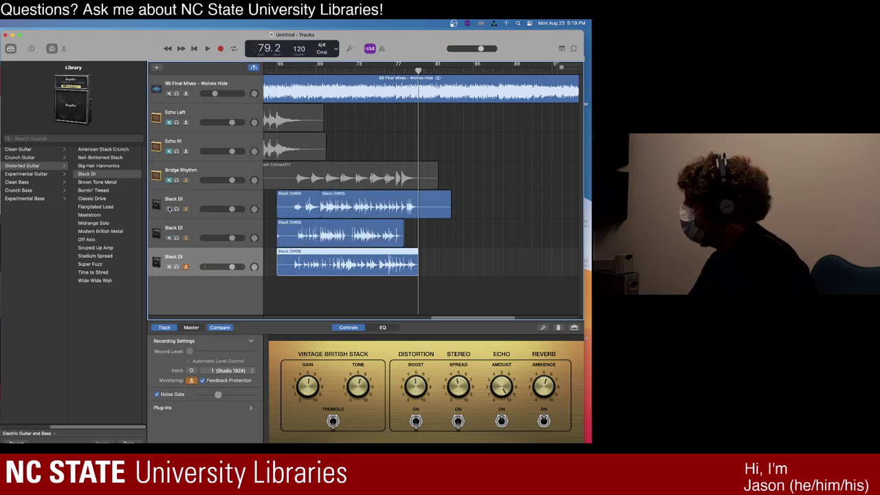
left_click(169, 180)
left_click(169, 152)
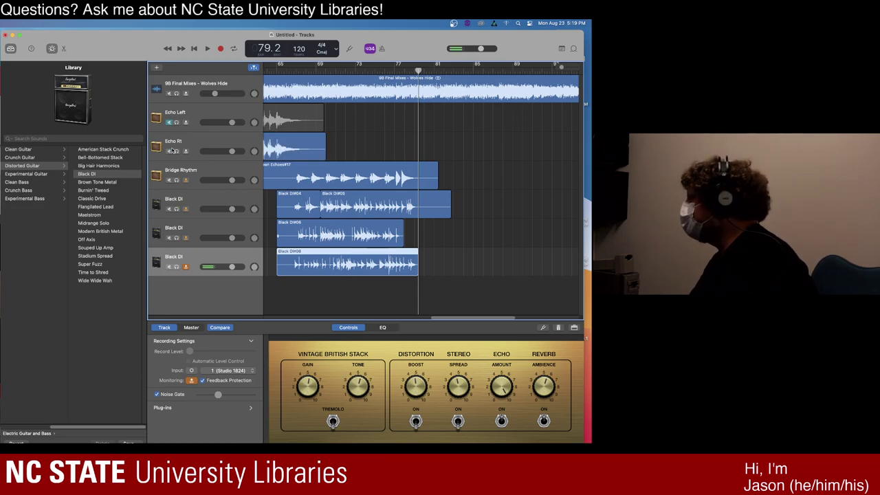
left_click(169, 123)
- Raise the imported song's volume while slightly lowering both Echo tracks, and play the mix from bar 60
left_click_drag(231, 151, 220, 95)
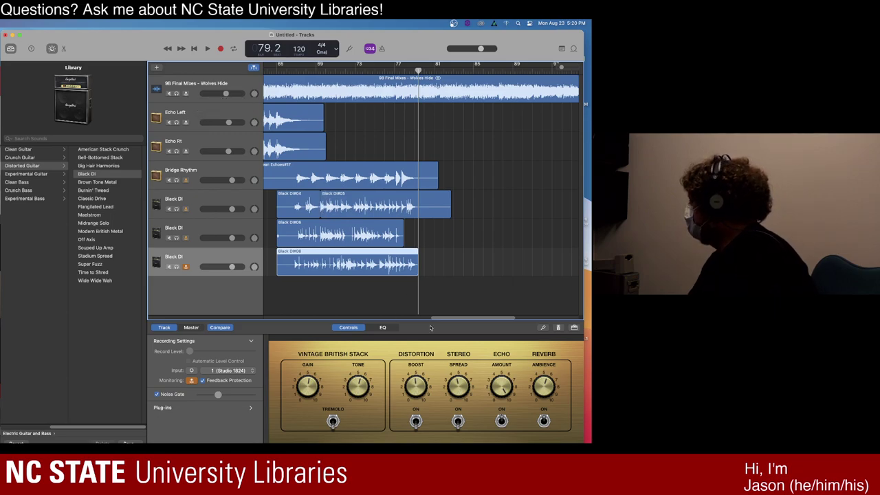
scroll(444, 318, "left", 10)
left_click(379, 81)
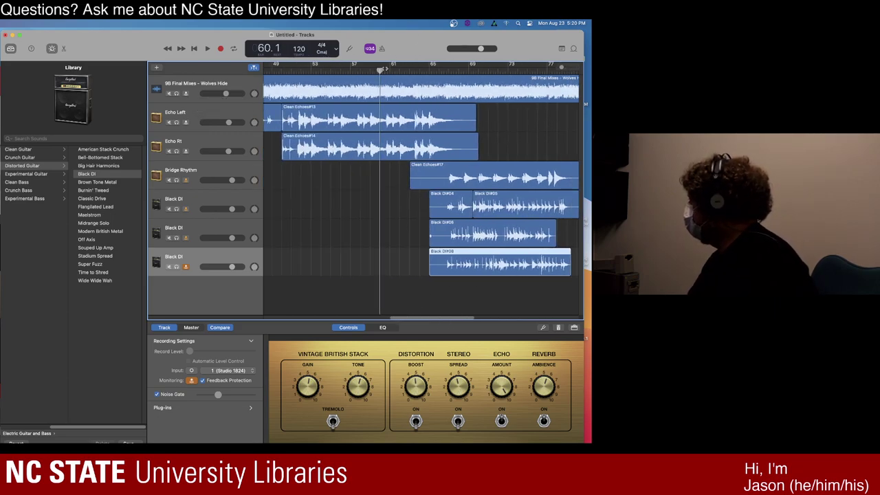
key("space")
scroll(326, 136, "left", 1)
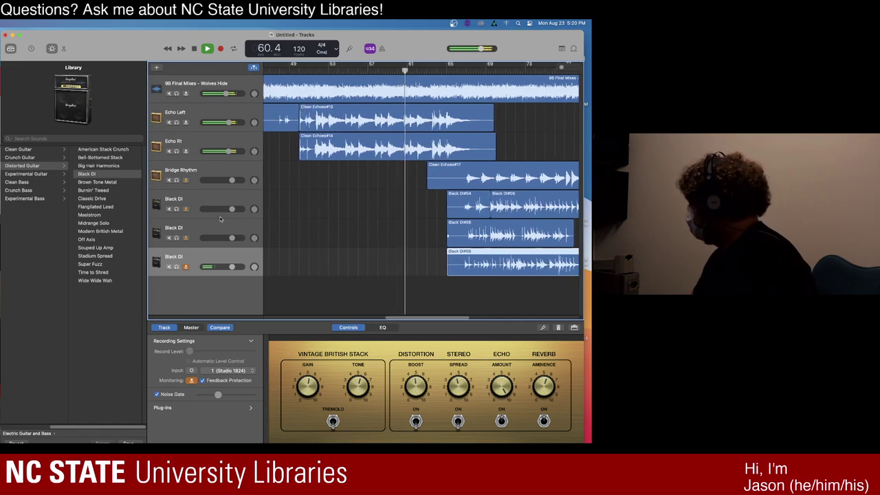
- Lower the Echo Left and Echo Rt volumes further and raise the imported song's volume during playback
left_click_drag(227, 151, 214, 124)
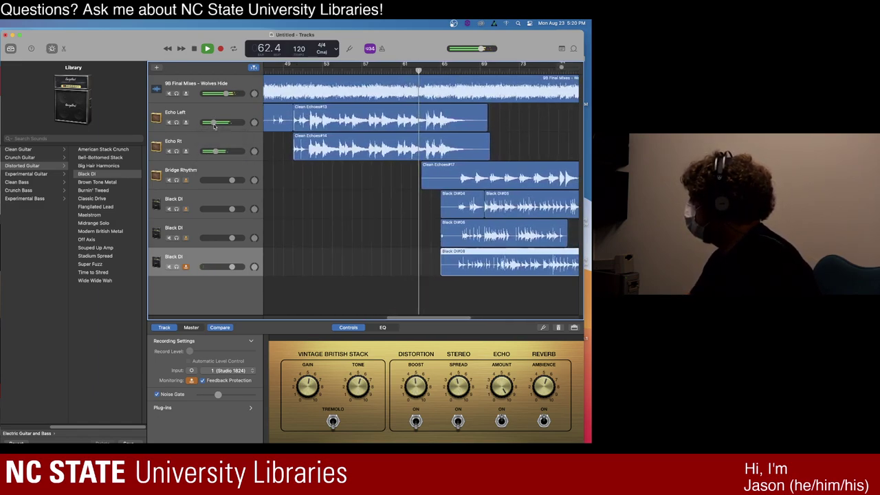
left_click(227, 93)
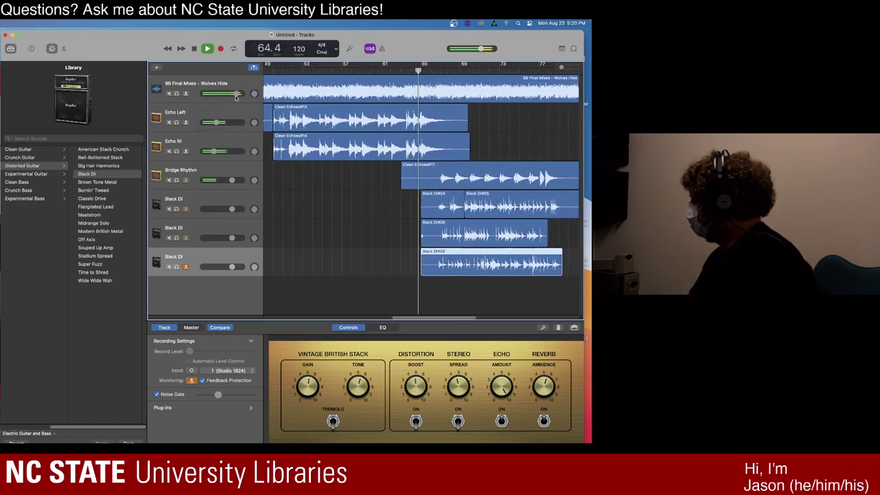
left_click_drag(236, 94, 221, 121)
left_click(217, 150)
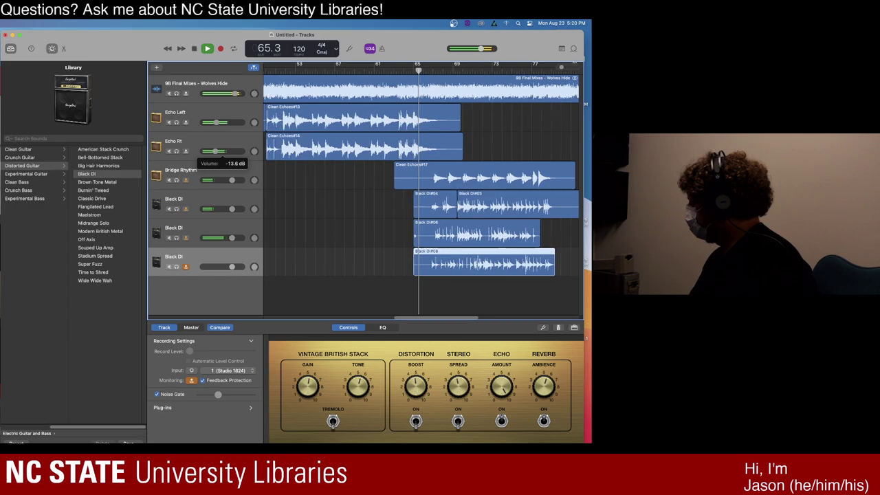
left_click(217, 123)
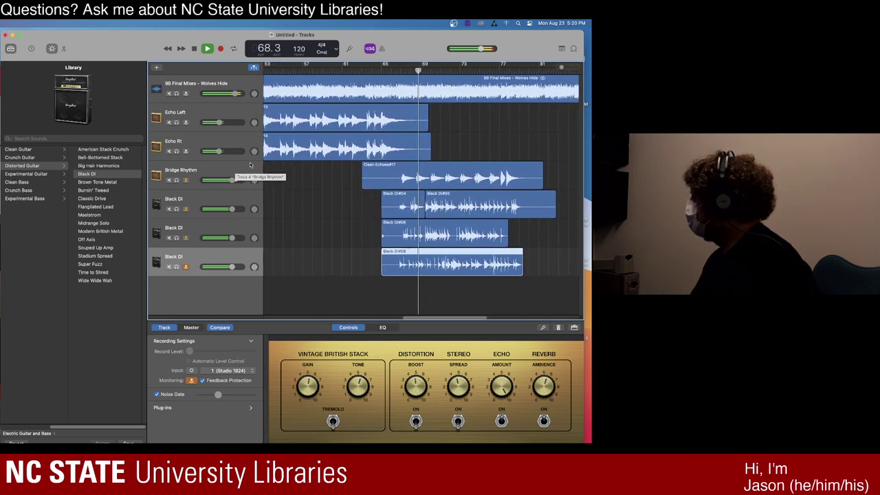
- Lower the Bridge Rhythm track's volume, then stop playback and set the Wolves Hide track's volume to 0.0 dB
left_click_drag(231, 180, 229, 180)
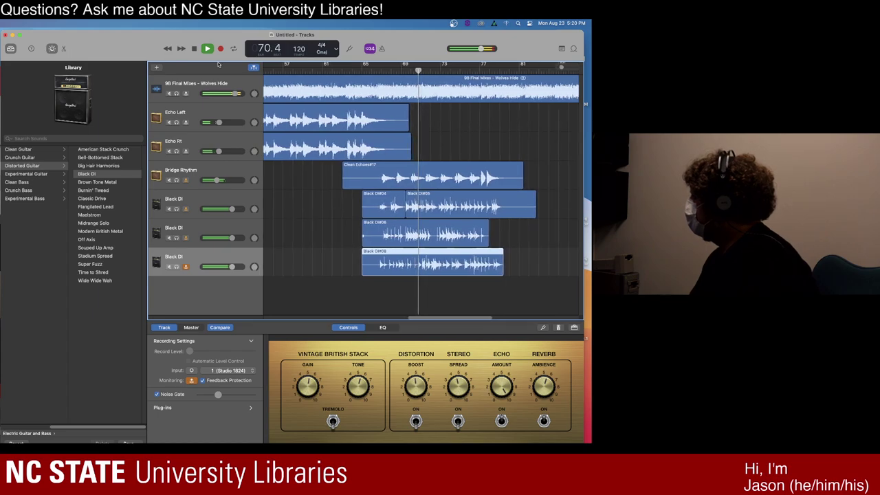
left_click(194, 48)
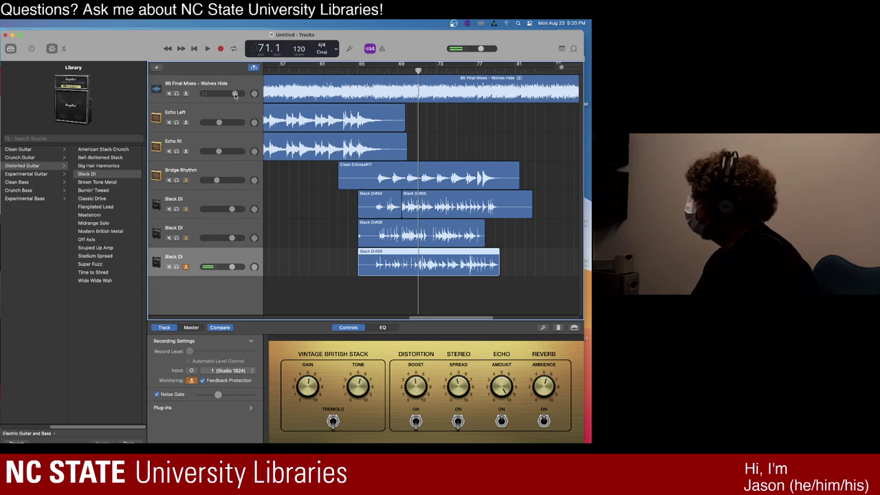
left_click_drag(236, 94, 232, 94)
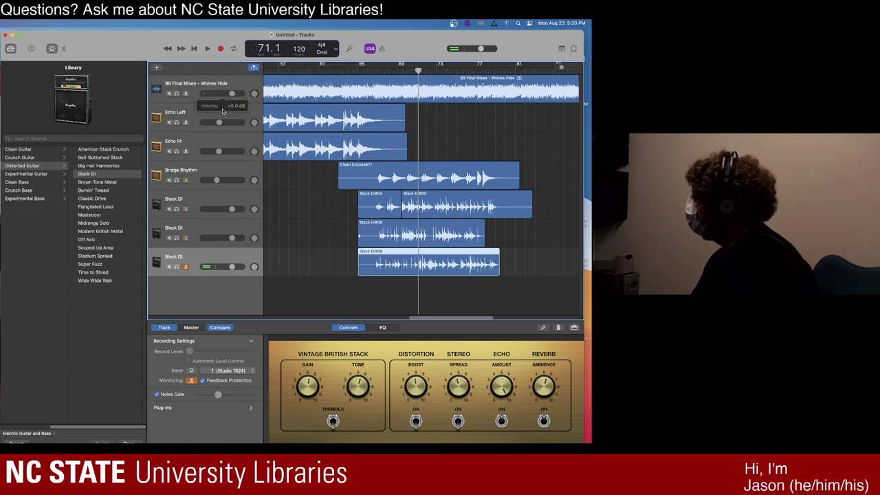
- Solo the upper Black DI track together with the Wolves Hide track and play them from about bar 66
left_click(176, 210)
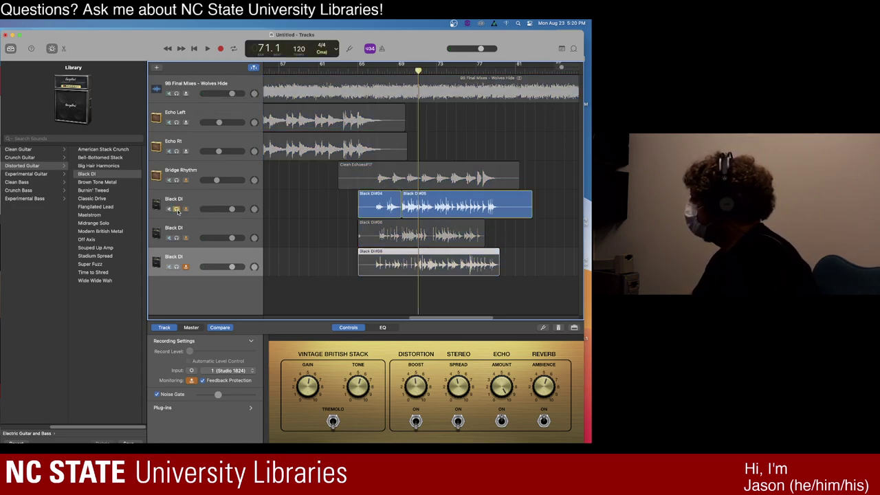
left_click(370, 66)
key("space")
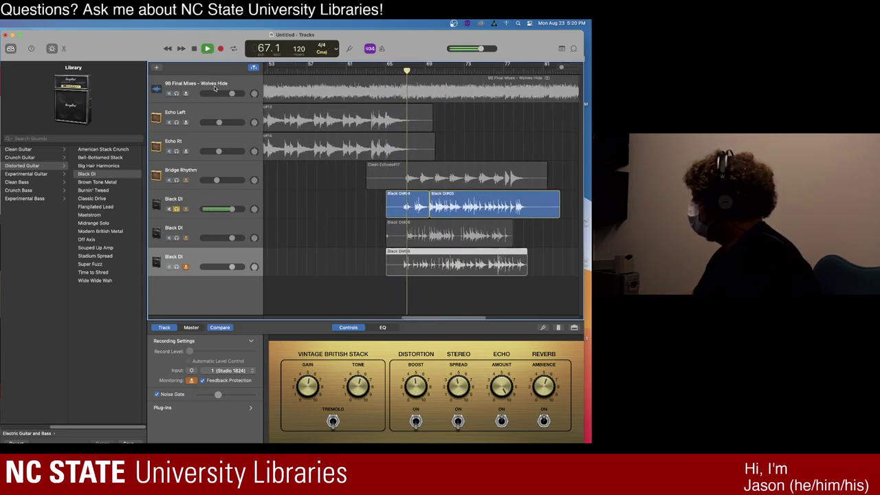
key("s")
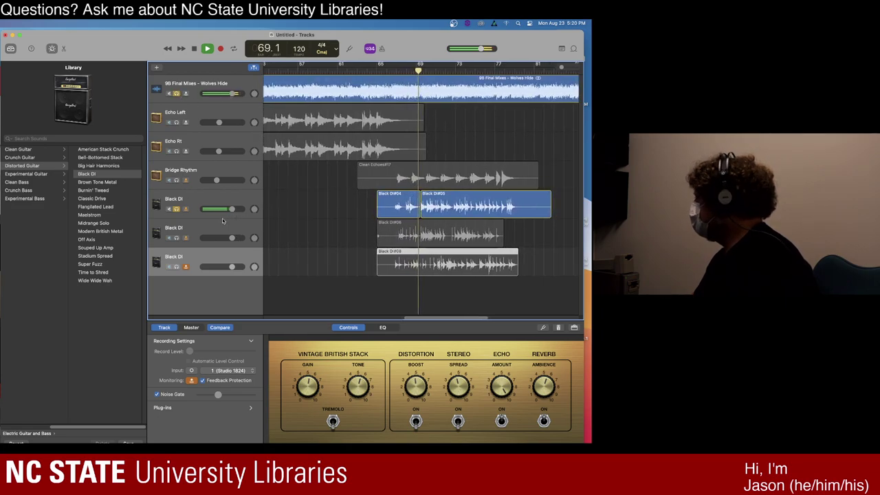
- Set the Compressor gain to -5.0 dB on the upper Black DI track and replay it from bar 66
left_click(191, 212)
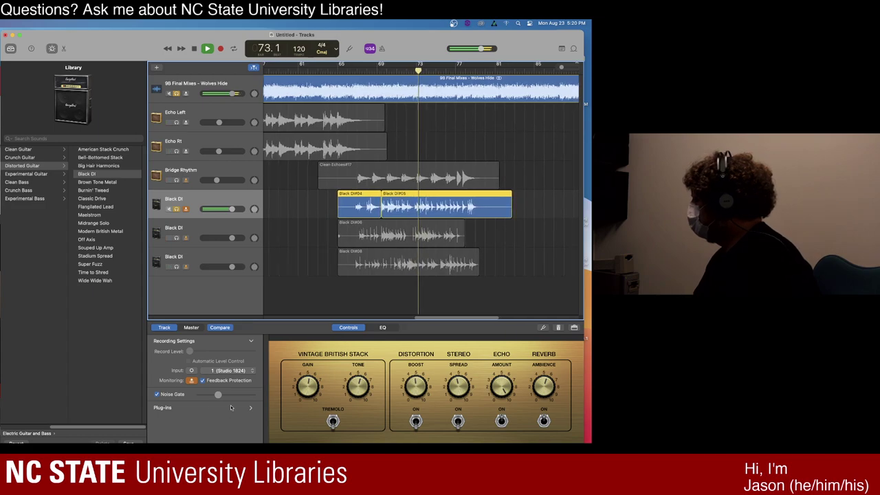
left_click(231, 407)
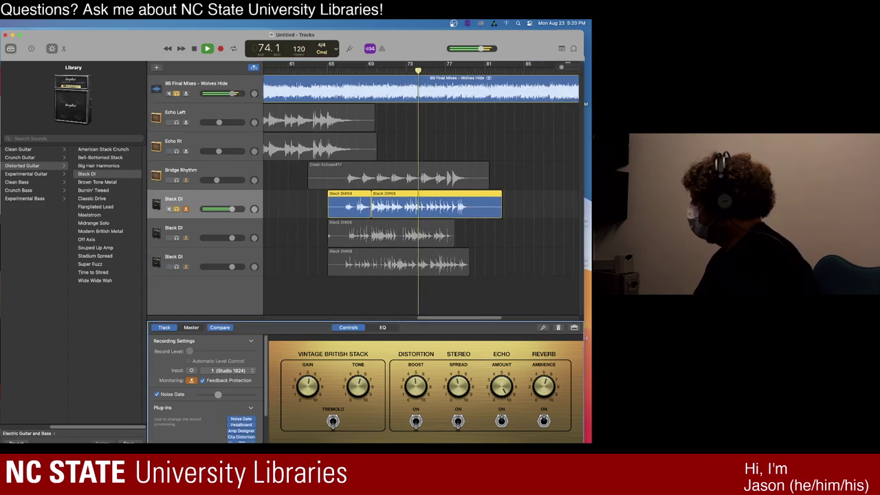
left_click(241, 441)
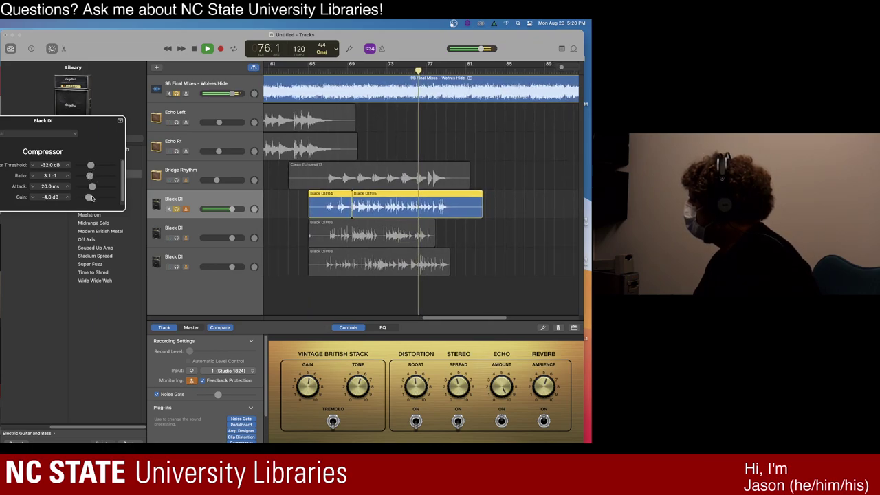
left_click_drag(91, 199, 91, 199)
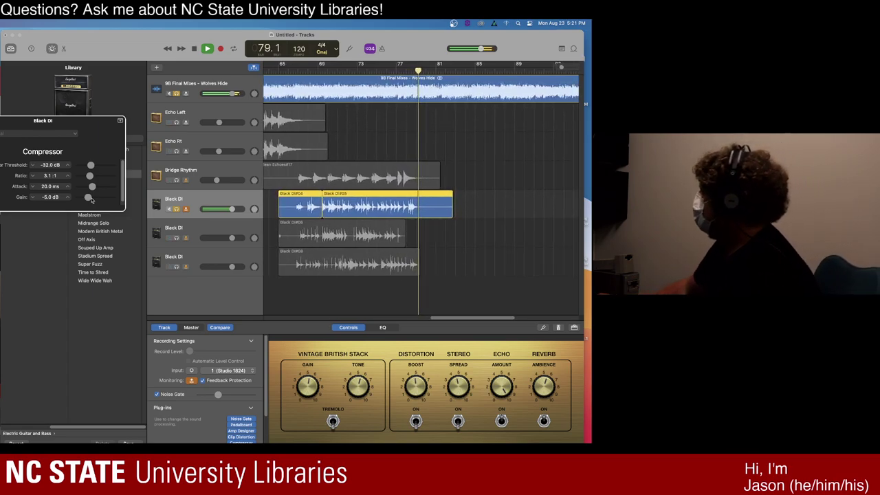
key("space")
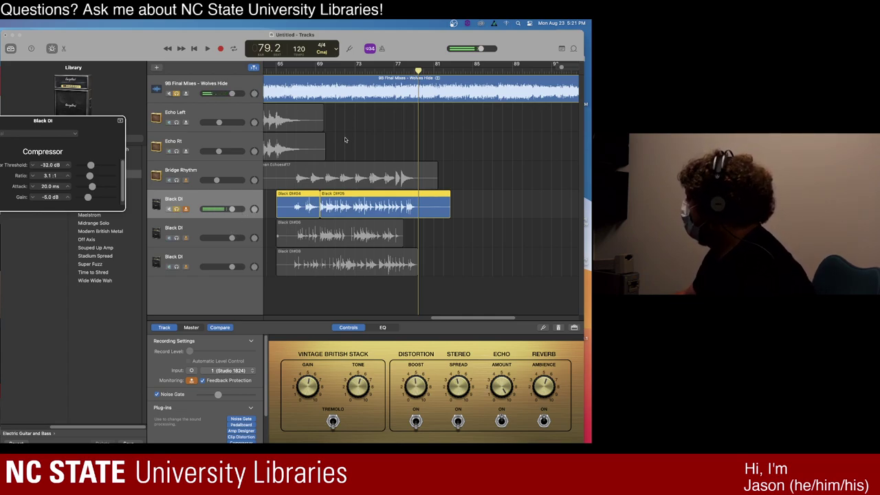
left_click(204, 303)
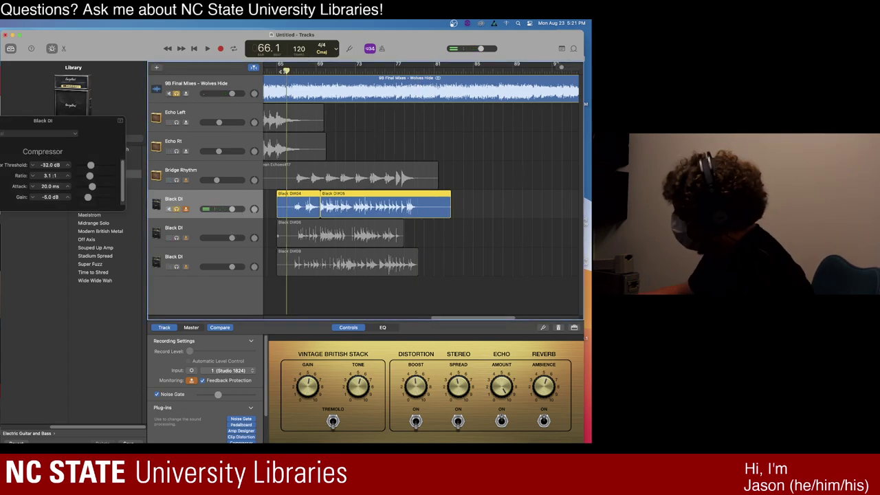
key("space")
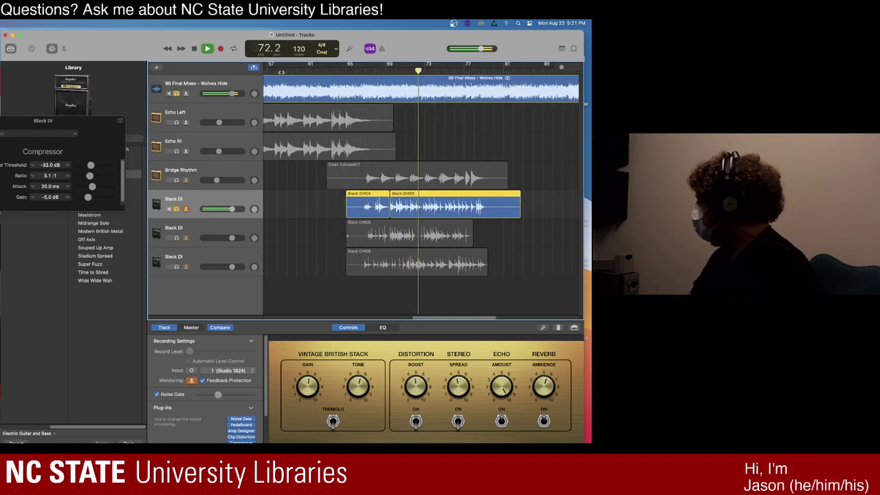
- Solo the middle Black DI track, play it from bar 64, and set its Compressor gain to -2.5 dB
key("space")
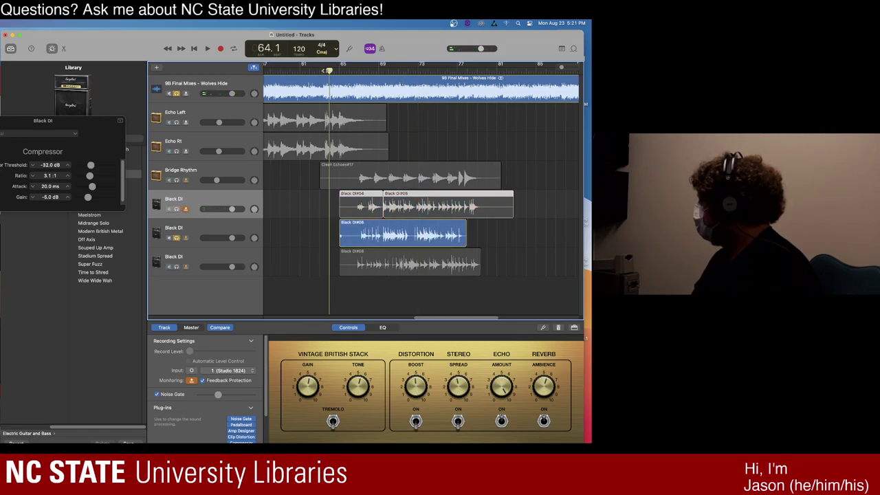
key("space")
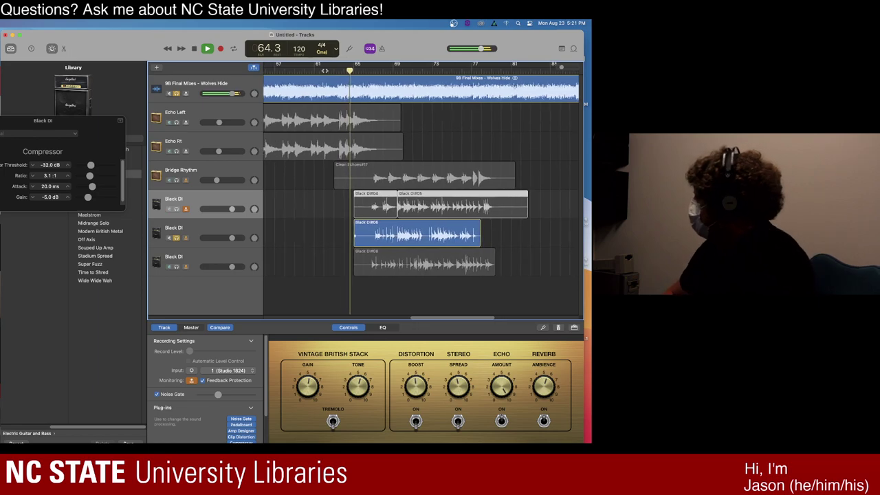
left_click(215, 225)
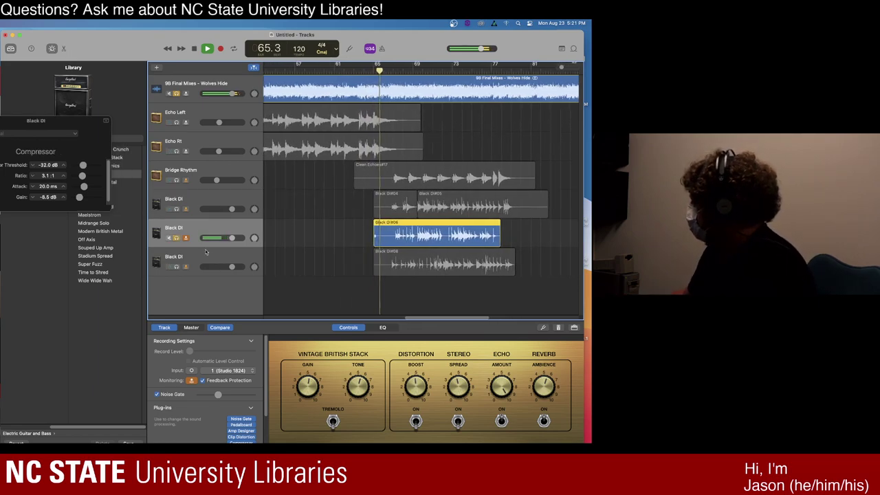
left_click_drag(79, 199, 81, 201)
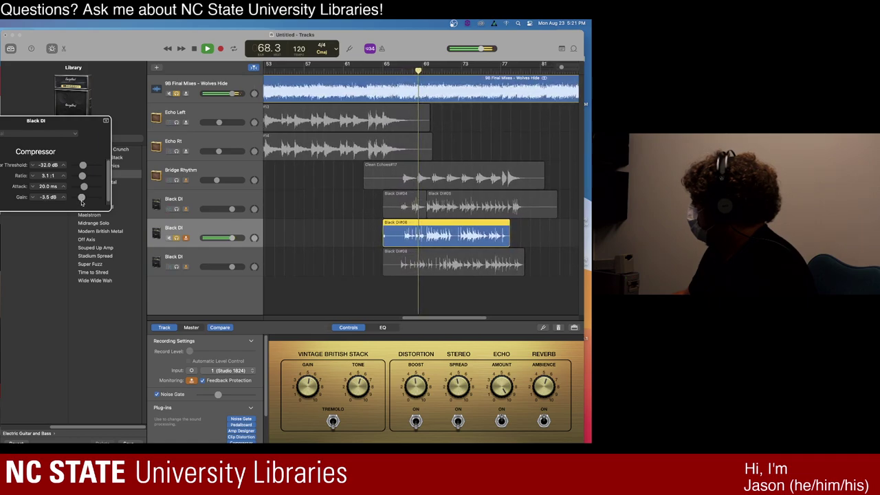
left_click_drag(80, 202, 84, 199)
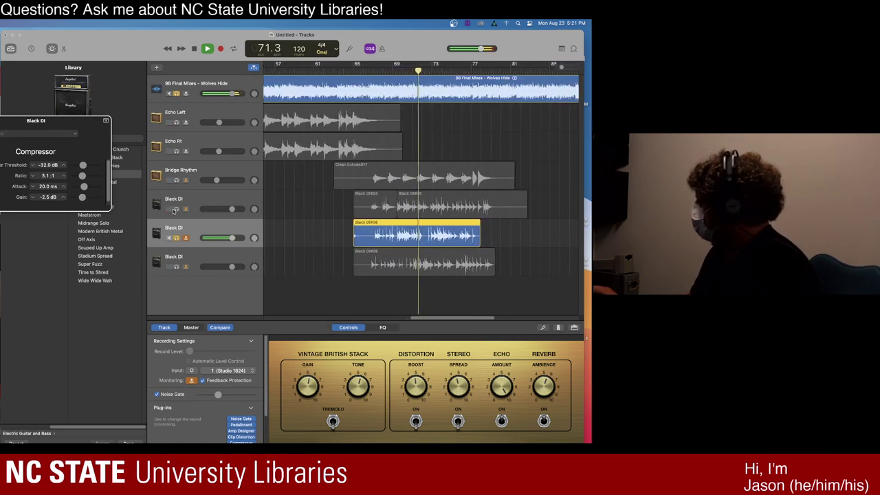
key("space")
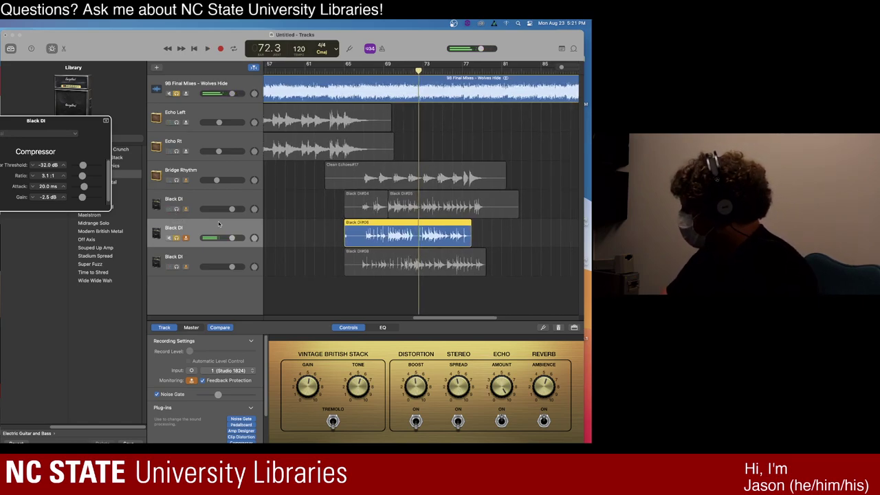
- Split the middle Black DI track's region at 72.3 and try to move its first part toward the song's end
key("super+t")
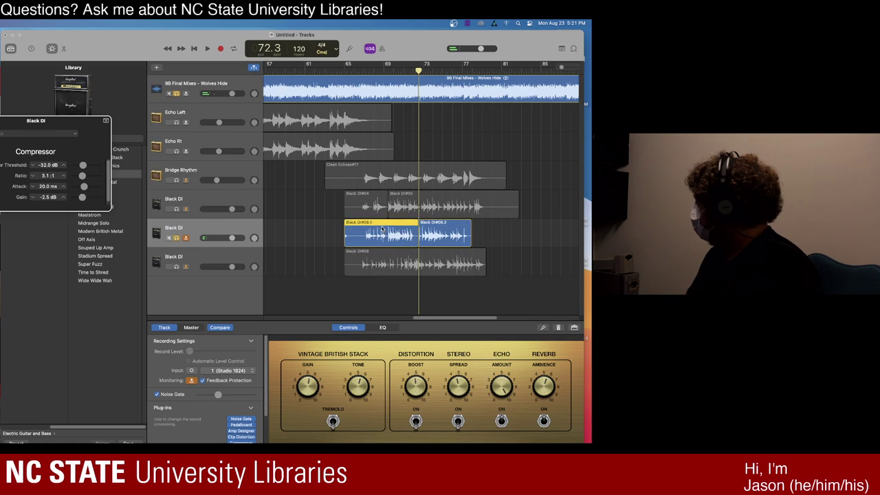
left_click_drag(383, 229, 588, 238)
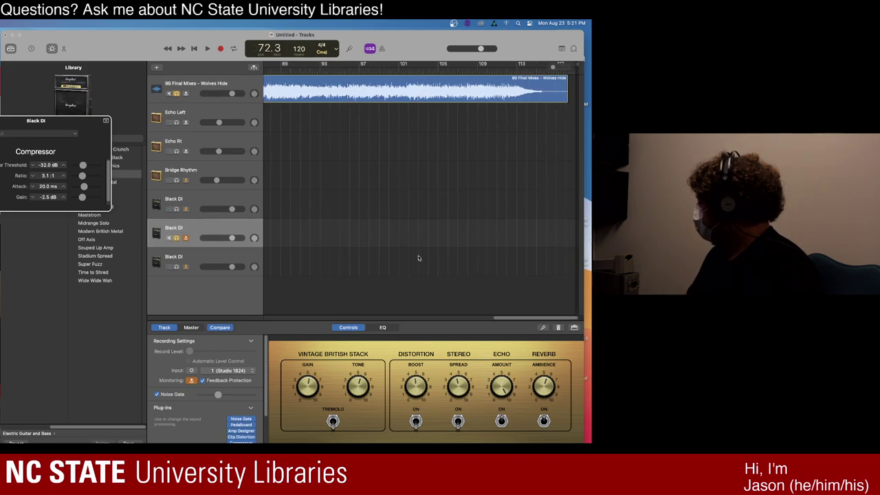
left_click_drag(506, 318, 406, 318)
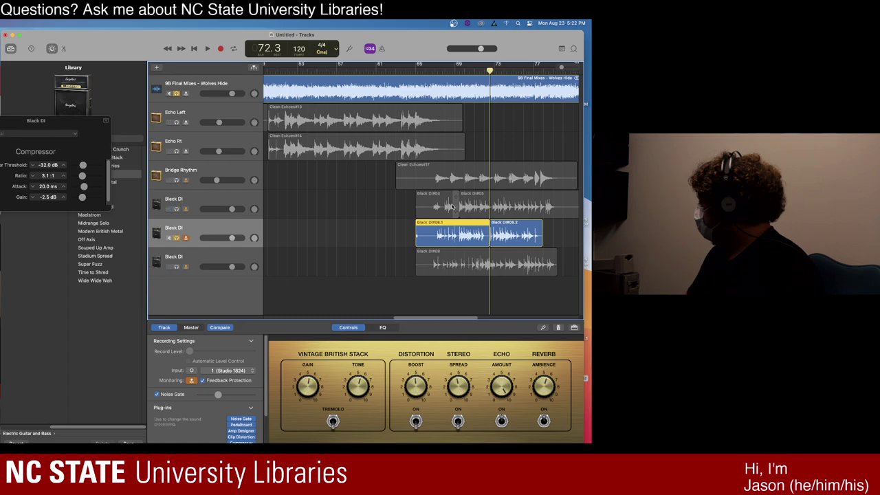
- Undo the recent region edits, then redo them to bring back the split in the middle Black DI region
key("super+j")
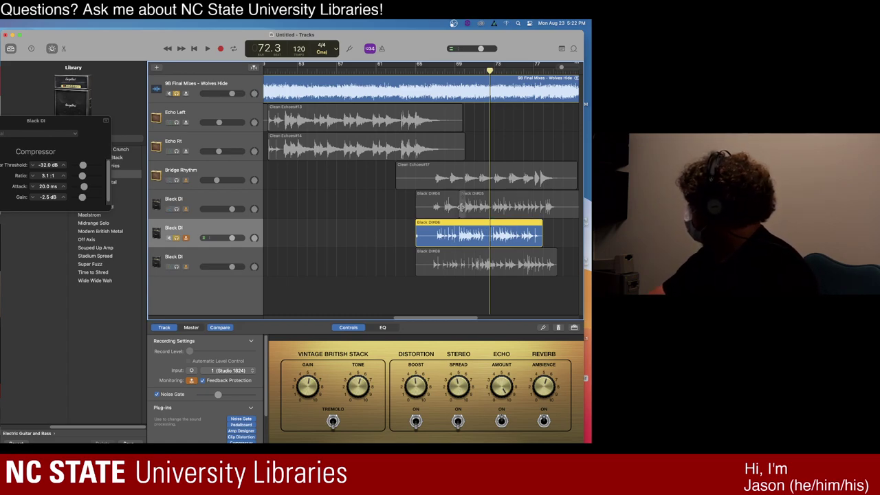
key("Up")
key("super+z")
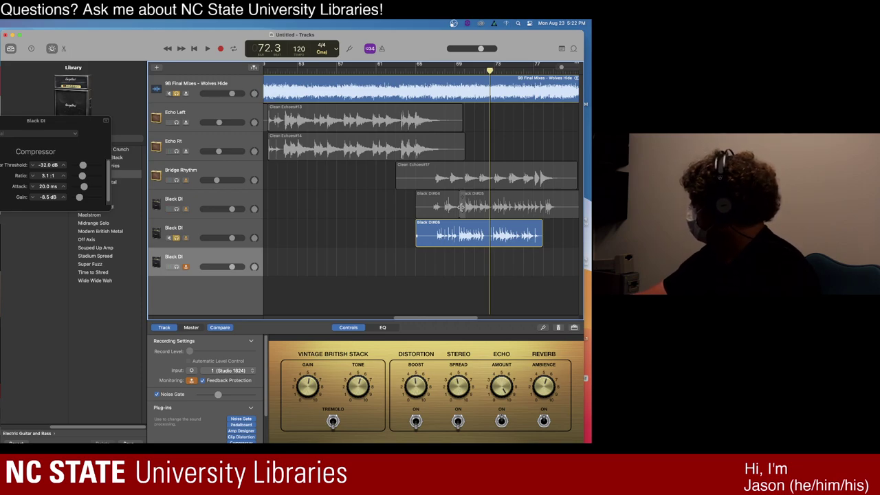
key("super+shift+z")
key("super+shift+z")
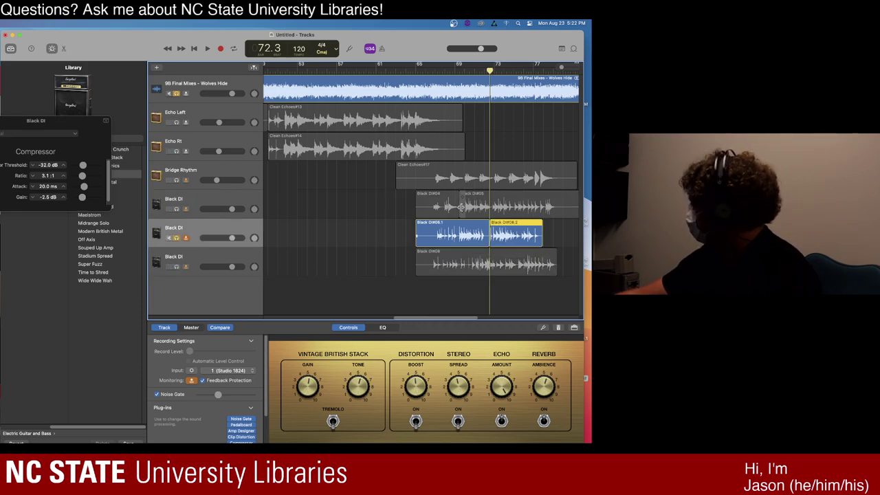
key("super+shift+z")
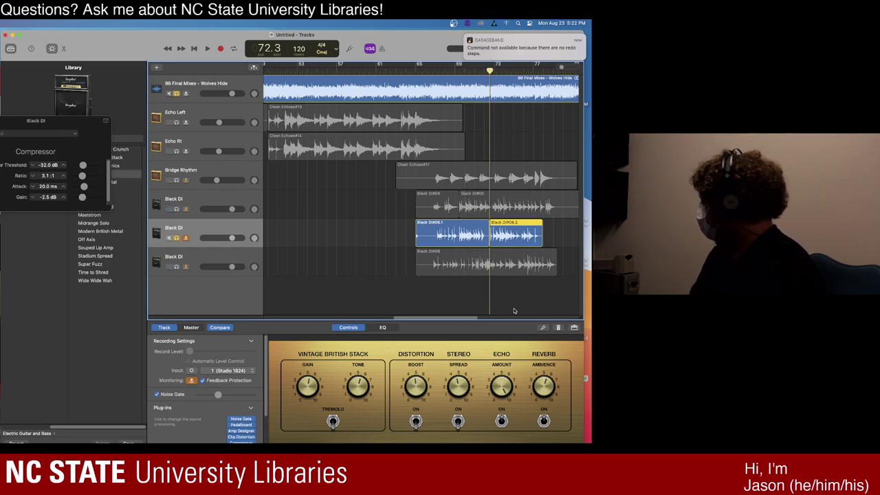
- Move the first part of the split Black DI region close to the end of the song and play back the remaining part
key("super+Left")
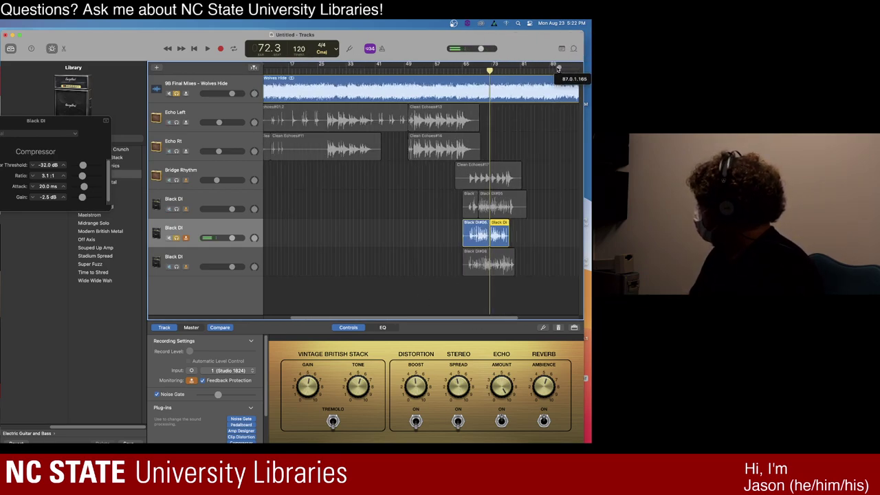
left_click_drag(409, 319, 487, 319)
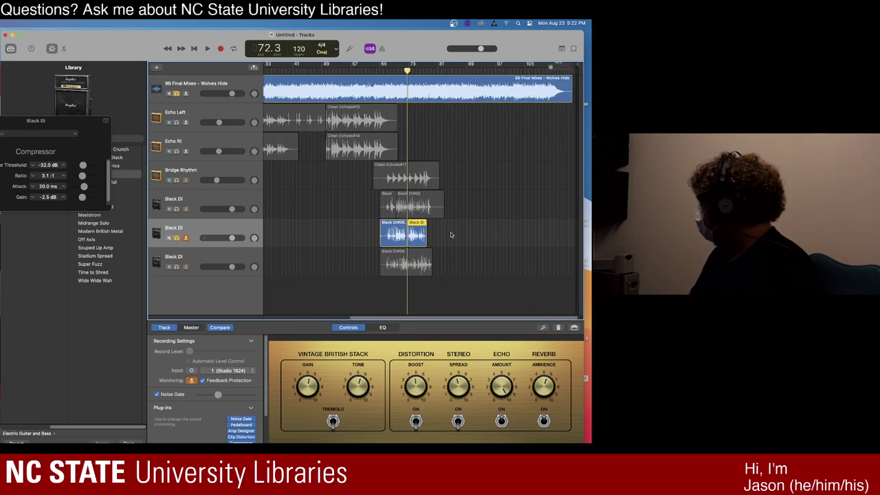
left_click_drag(394, 234, 561, 234)
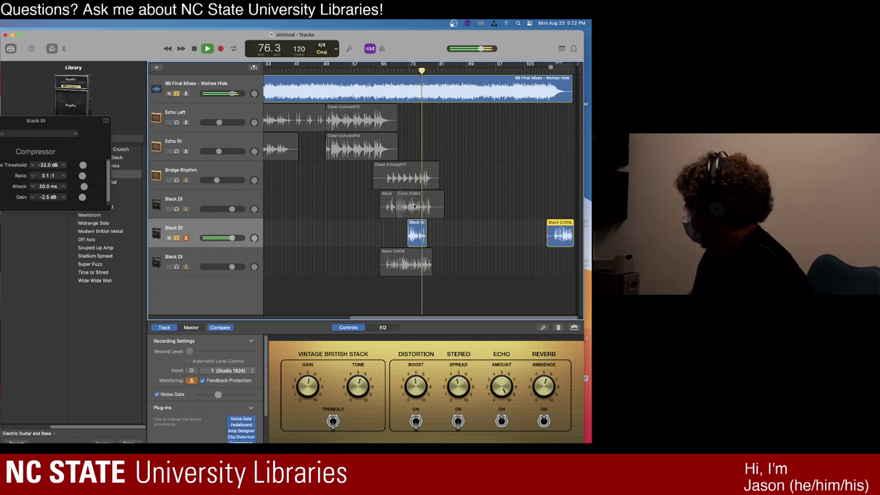
key("space")
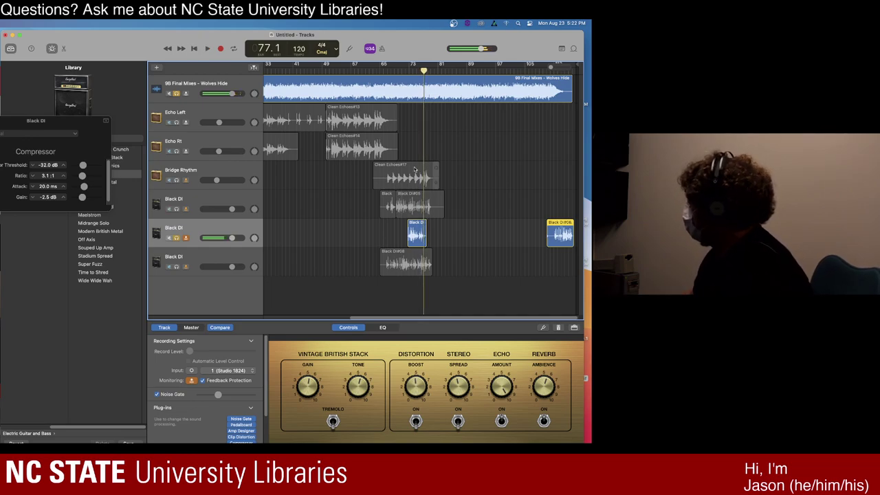
- Solo the upper Black DI track alongside the middle one and play both from about bar 67
left_click(177, 210)
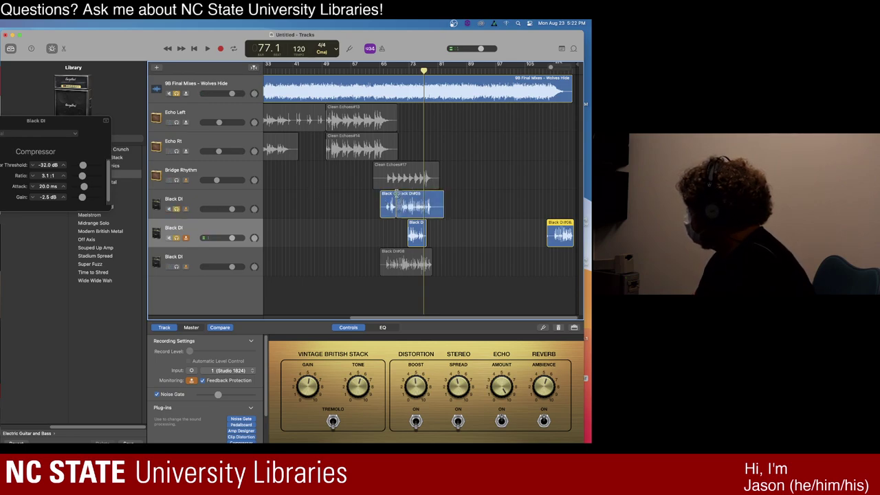
left_click(392, 72)
key("space")
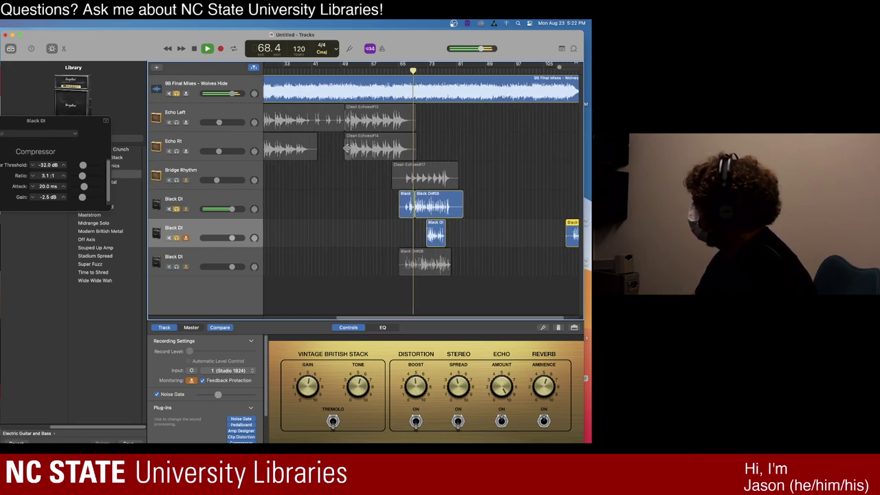
- Set the upper Black DI track's Compressor gain to -2.5 dB and mute that track during playback
left_click(197, 203)
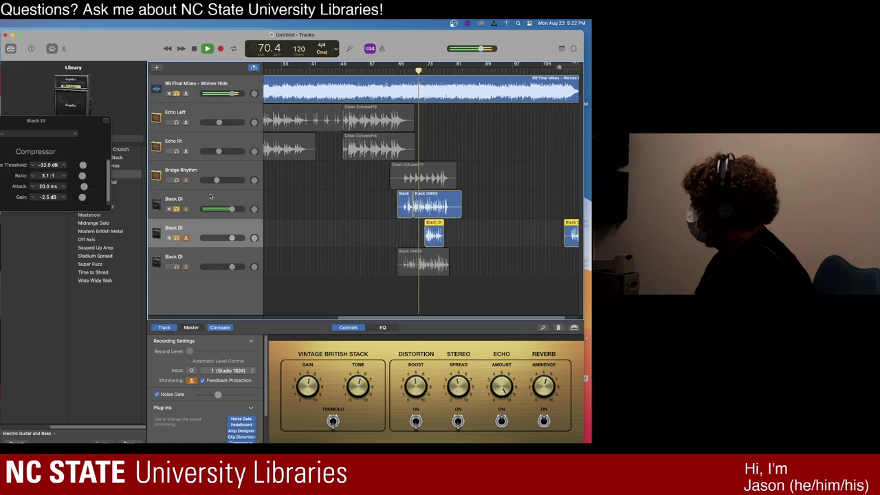
left_click_drag(89, 201, 136, 197)
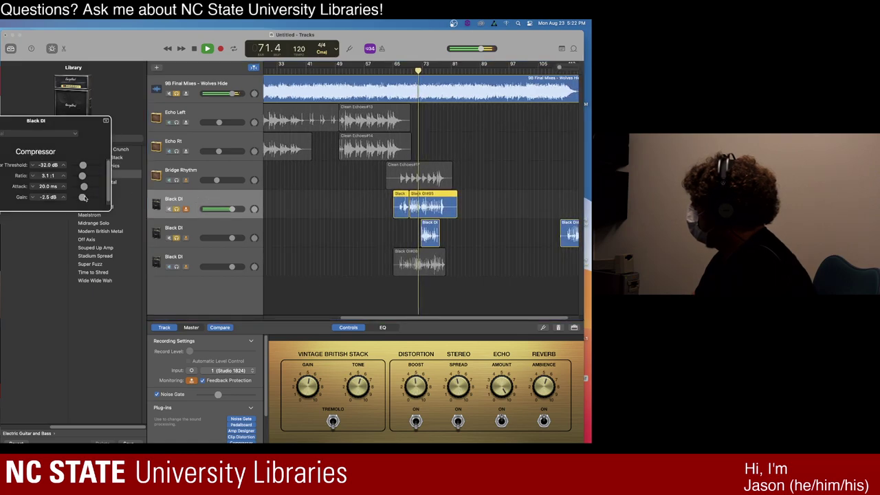
left_click(169, 209)
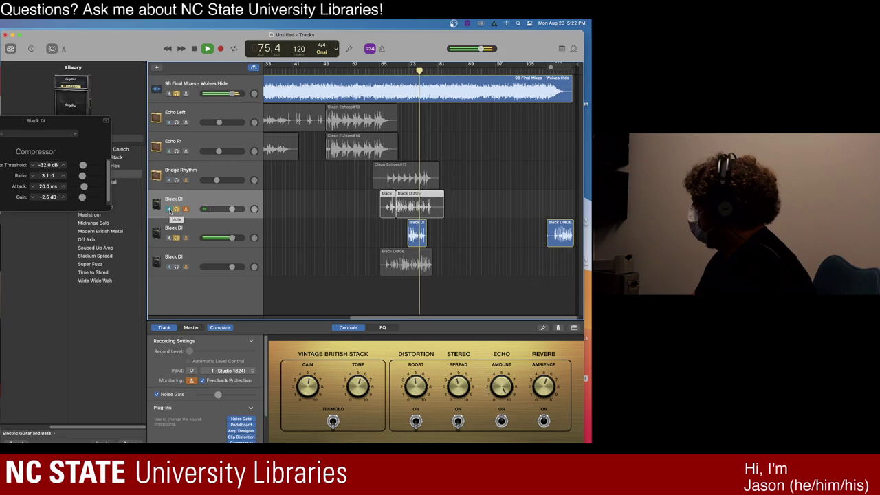
- Unmute the upper Black DI track, stop playback, and solo the lowest Black DI track instead of the upper and middle ones
left_click(170, 209)
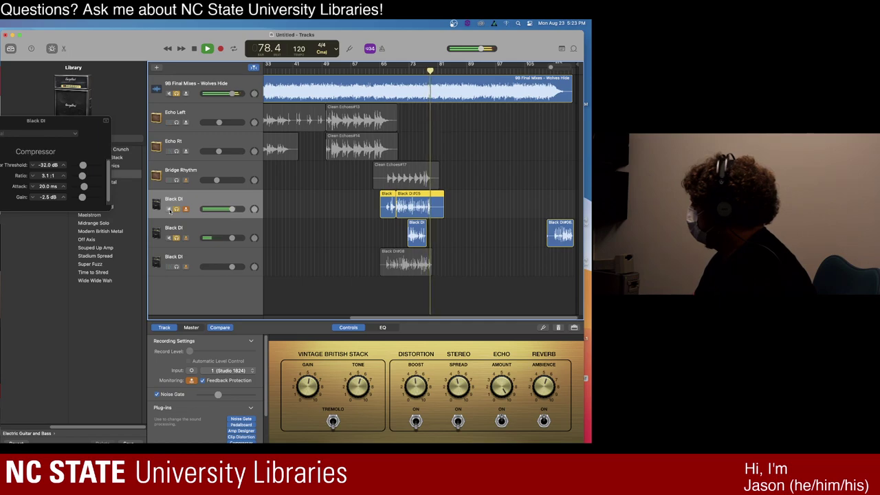
key("space")
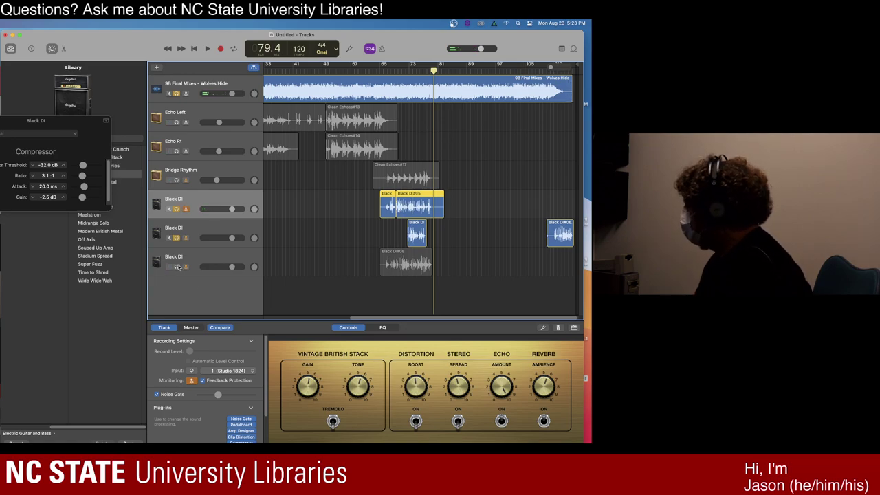
left_click(176, 238)
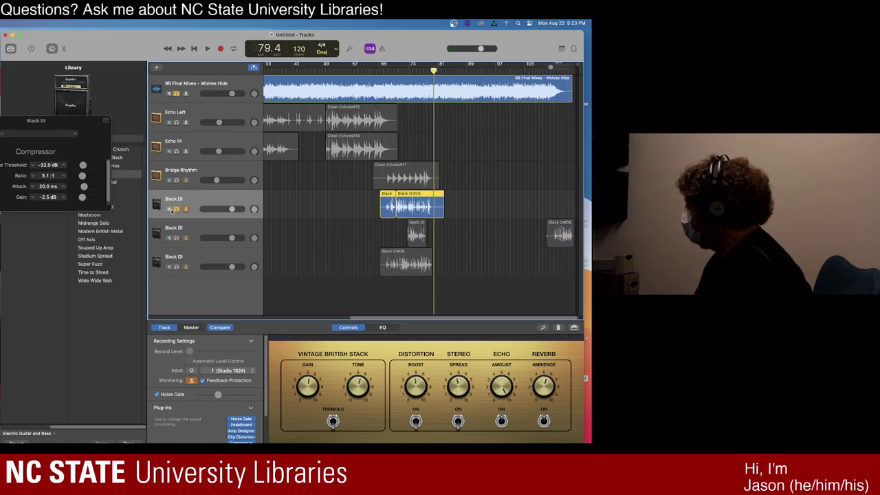
left_click(176, 209)
left_click(176, 266)
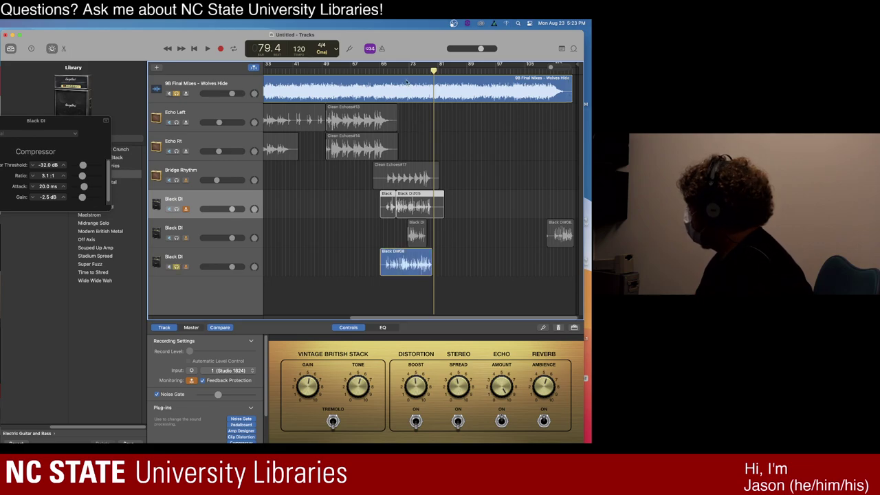
- Play the lowest Black DI take from about bar 68 and set that track's Compressor gain to -2.5 dB
left_click(394, 71)
key("space")
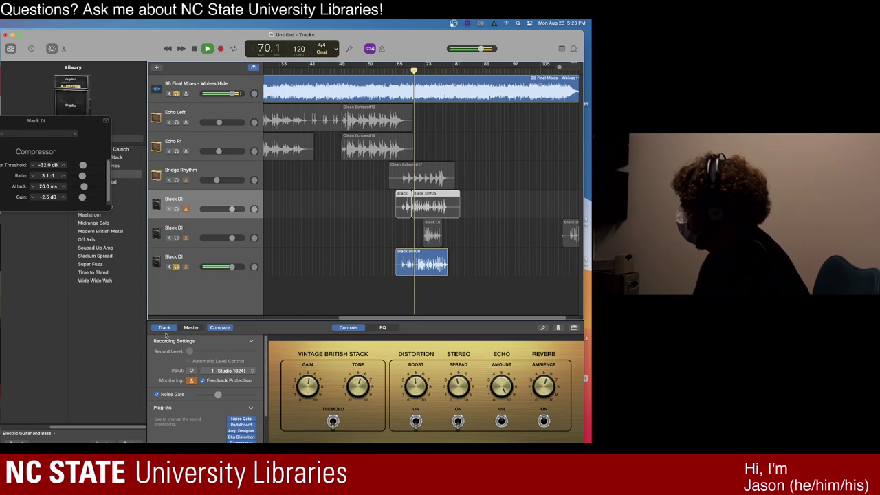
left_click(202, 254)
left_click(83, 199)
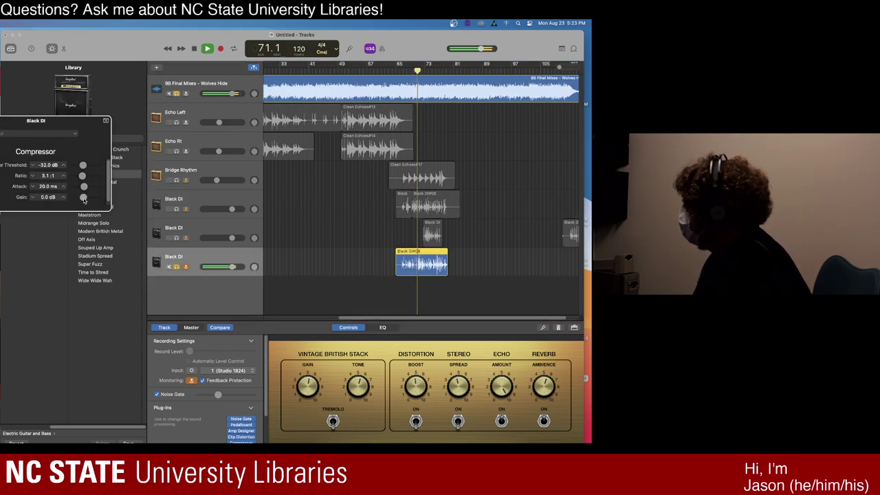
left_click_drag(82, 200, 83, 194)
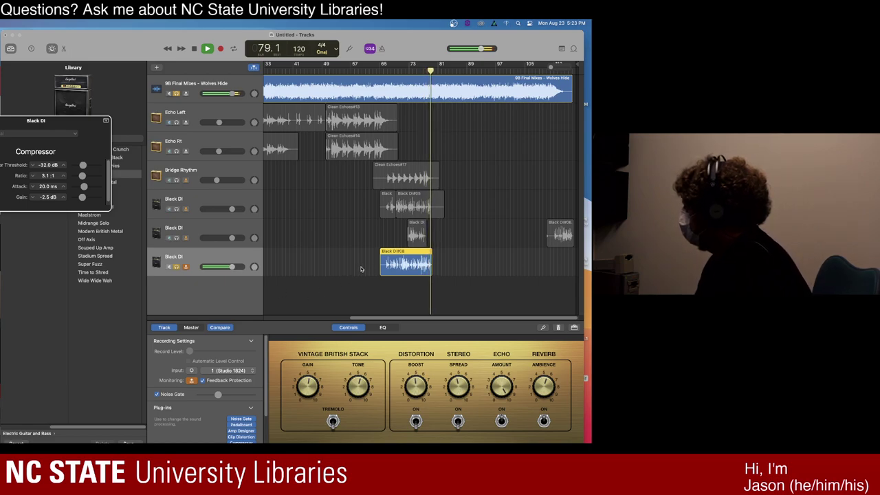
- Delete the region on the lowest Black DI track, and solo the upper and middle Black DI tracks with the playhead at bar 68
key("Delete")
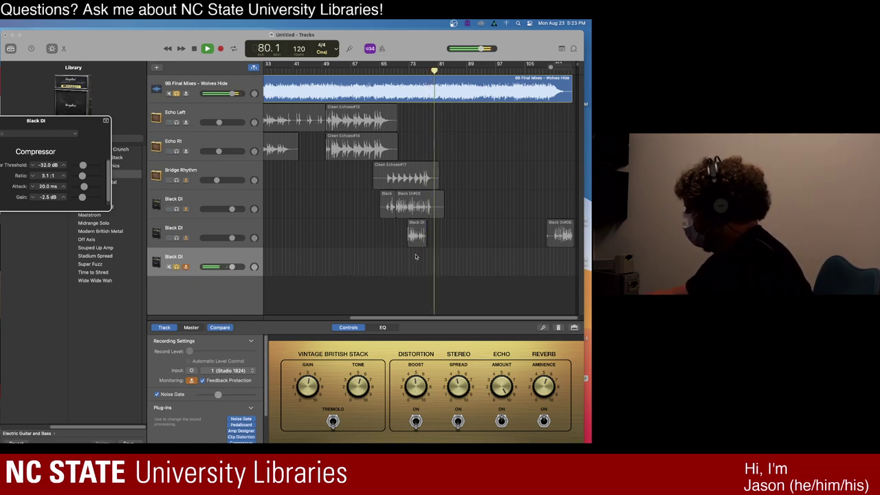
key("space")
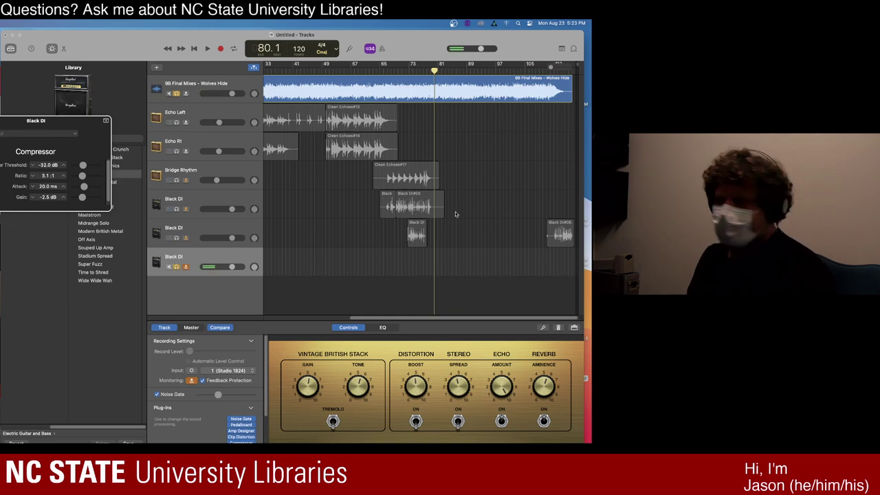
left_click(389, 71)
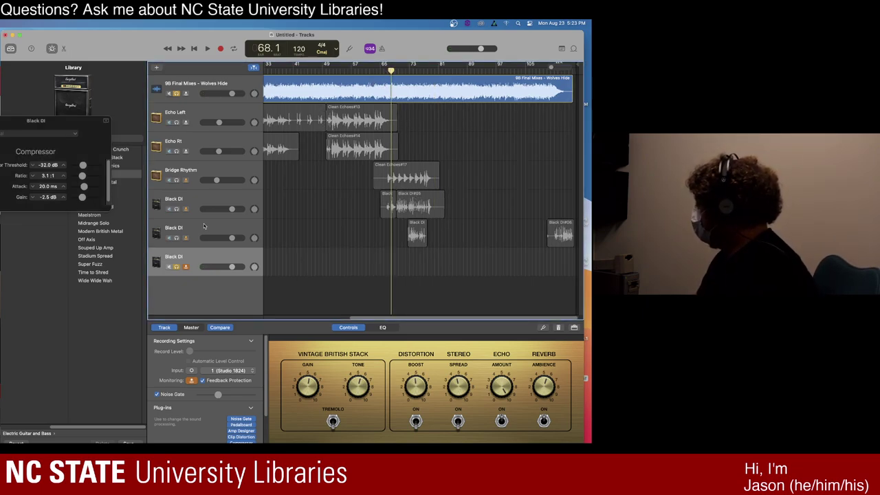
left_click(177, 238)
left_click(176, 209)
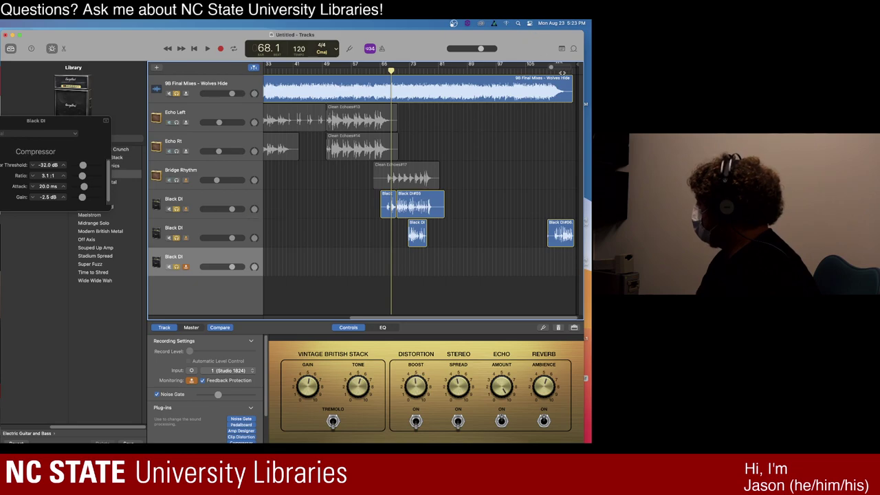
- Show automation, switch the upper Black DI track to Pan, and raise its pan curve just before the middle track's region begins
left_click_drag(550, 68, 562, 67)
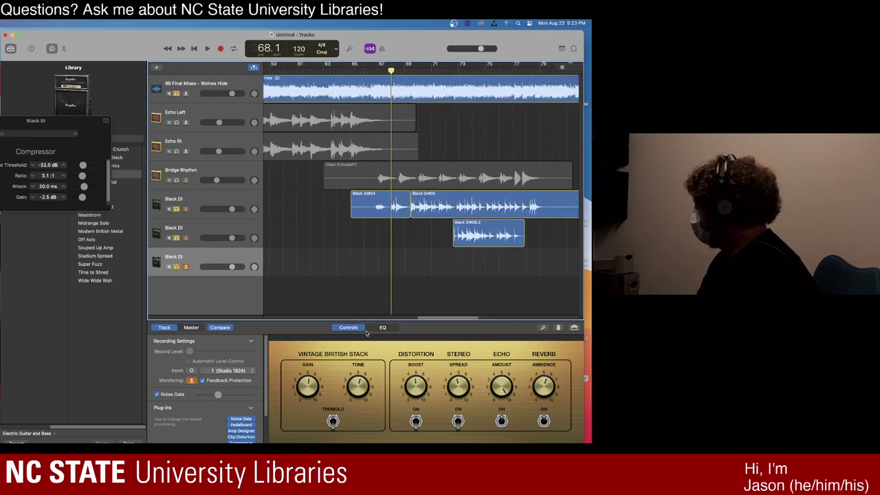
left_click_drag(437, 319, 454, 318)
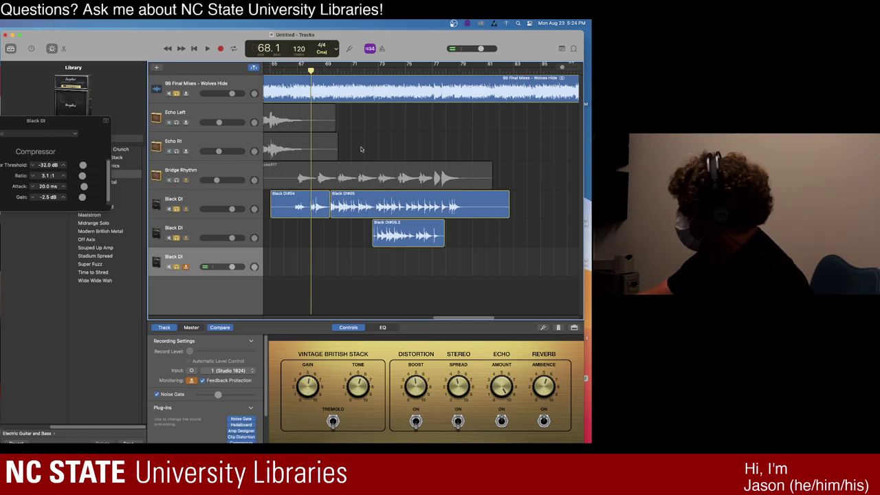
key("a")
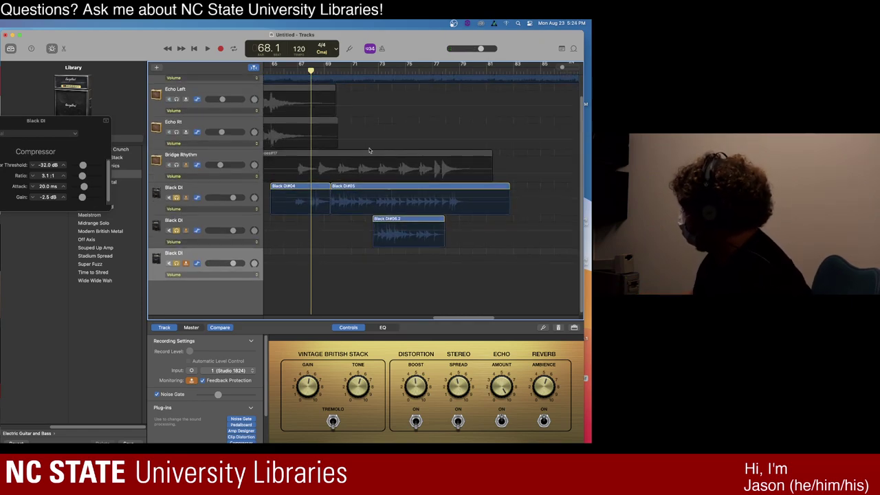
left_click(258, 209)
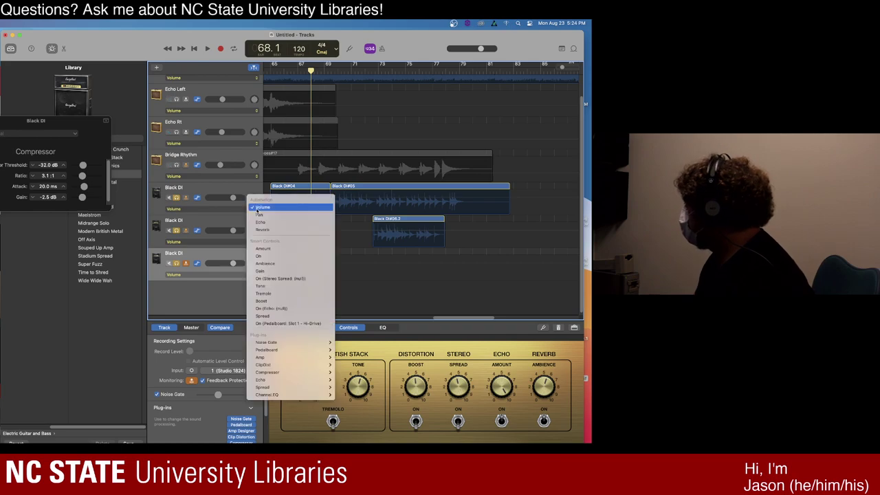
left_click(260, 215)
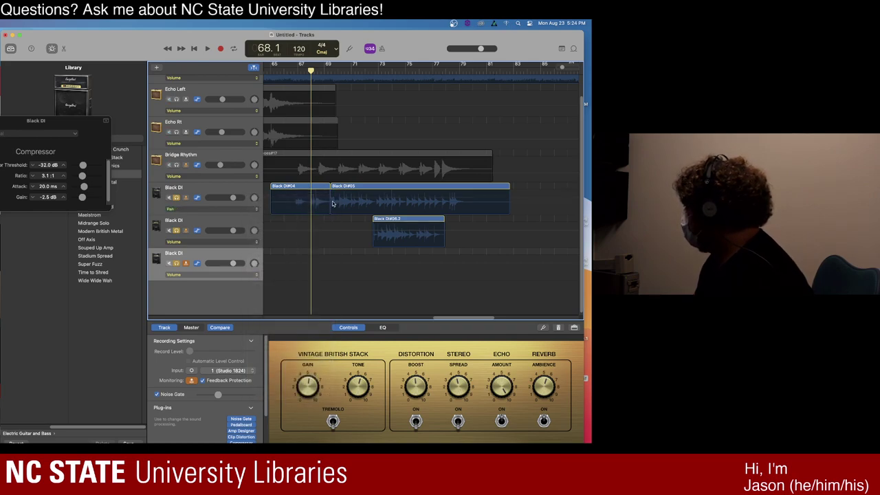
left_click(343, 202)
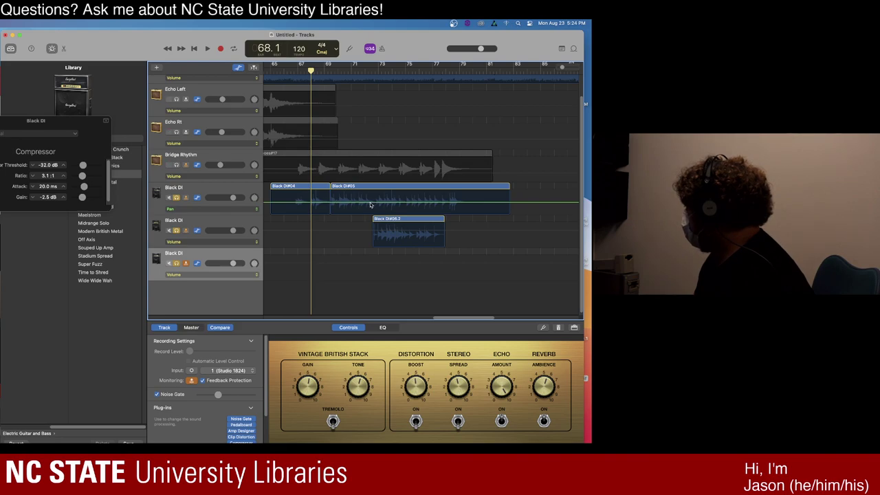
left_click_drag(375, 204, 375, 197)
- Switch the middle Black DI track's automation to Pan and lower its pan curve at the start of the region at about bar 72
left_click(370, 234)
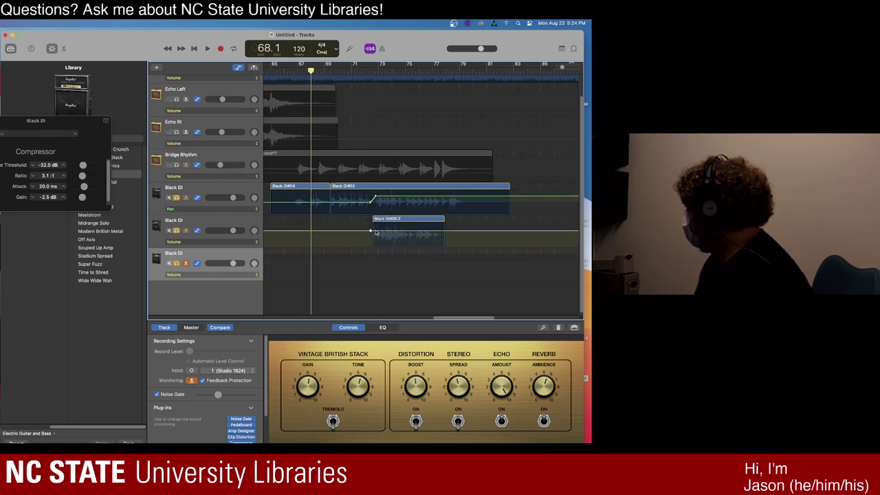
mouse_move(375, 232)
left_mouse_down()
mouse_move(376, 245)
mouse_move(375, 230)
left_mouse_up()
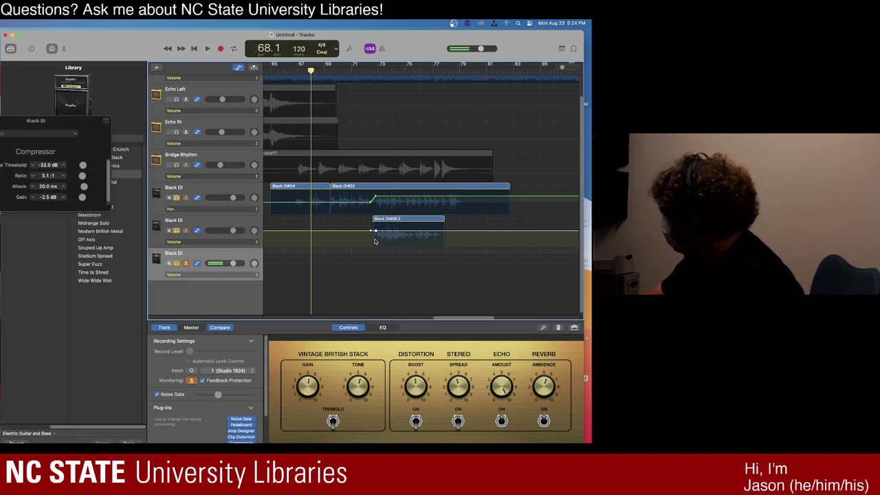
left_click(256, 242)
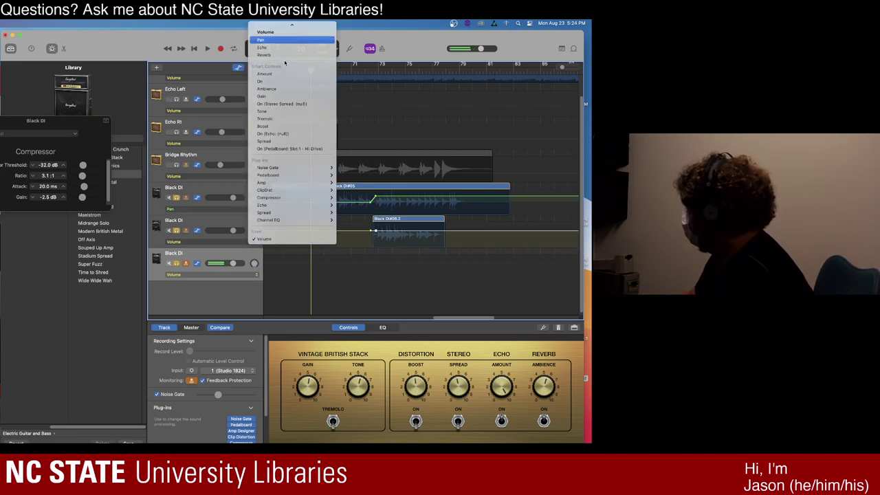
left_click(275, 40)
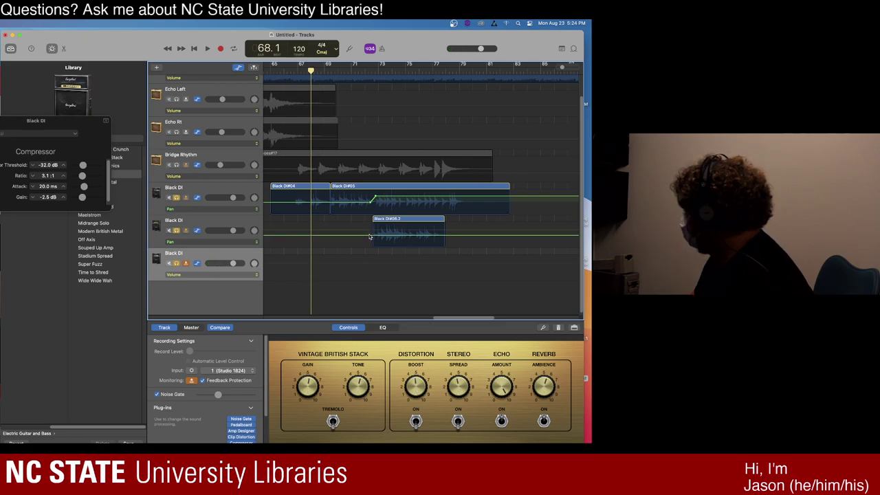
left_click(370, 236)
left_click_drag(376, 238, 376, 240)
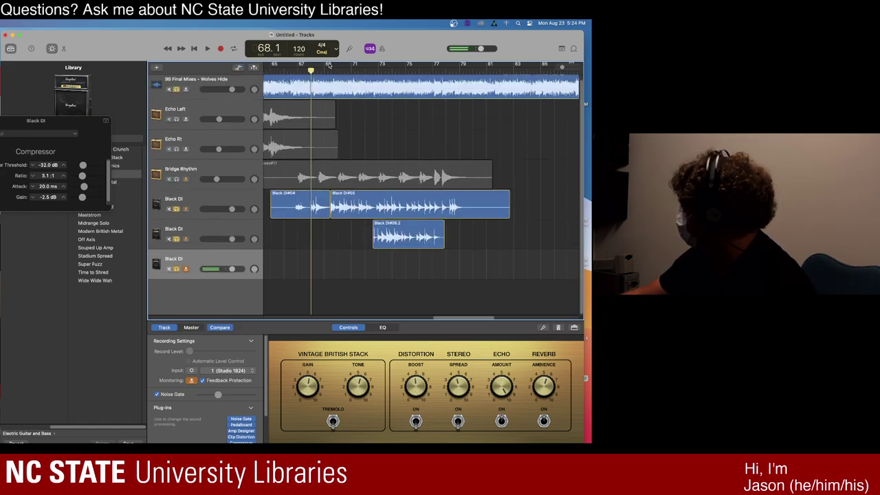
- Hide the automation and play back the panned Black DI tracks with the mix from bar 68 to about bar 79
key("a")
key("space")
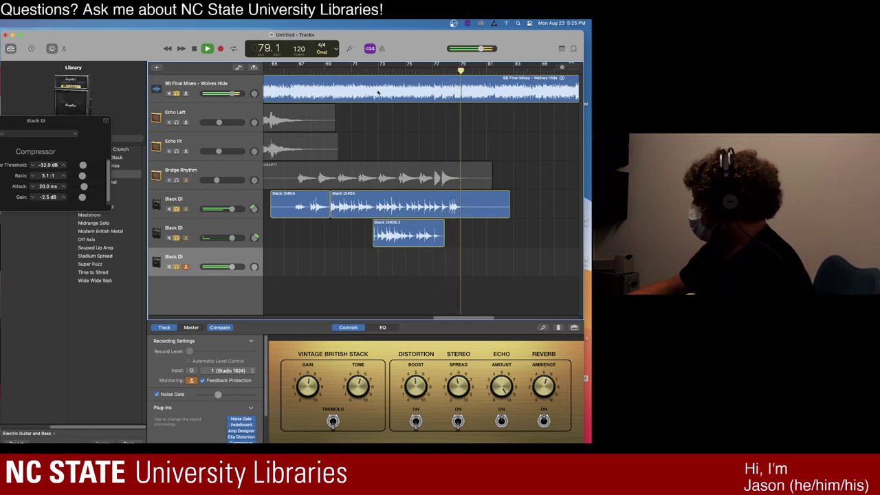
key("space")
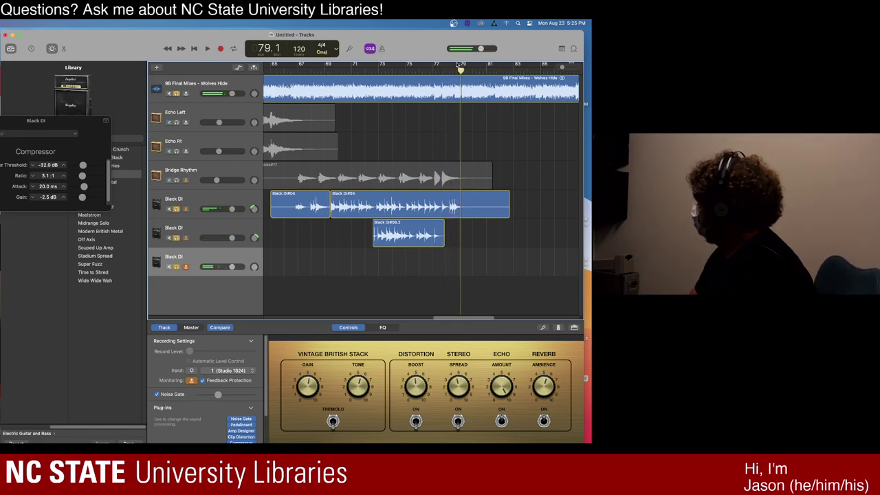
- Record a short Black DI take on the lowest track from bar 77, beat 2, to about bar 78
left_click_drag(461, 76, 432, 83)
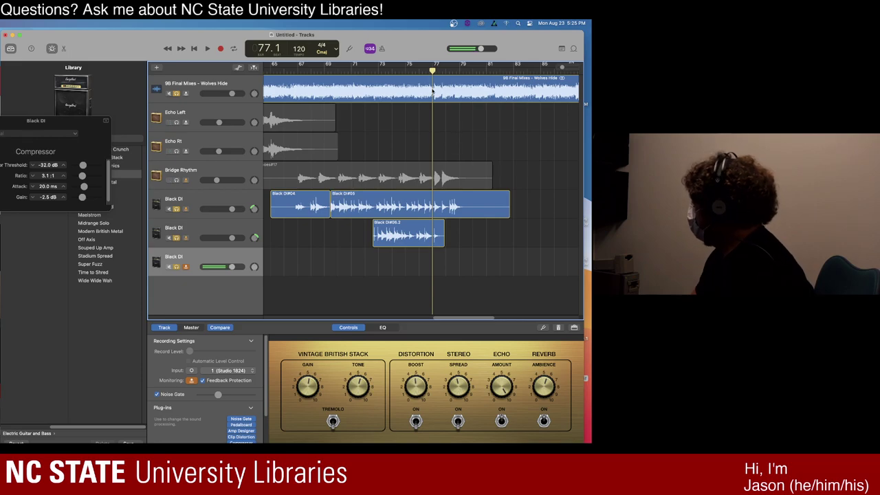
left_click_drag(433, 76, 435, 76)
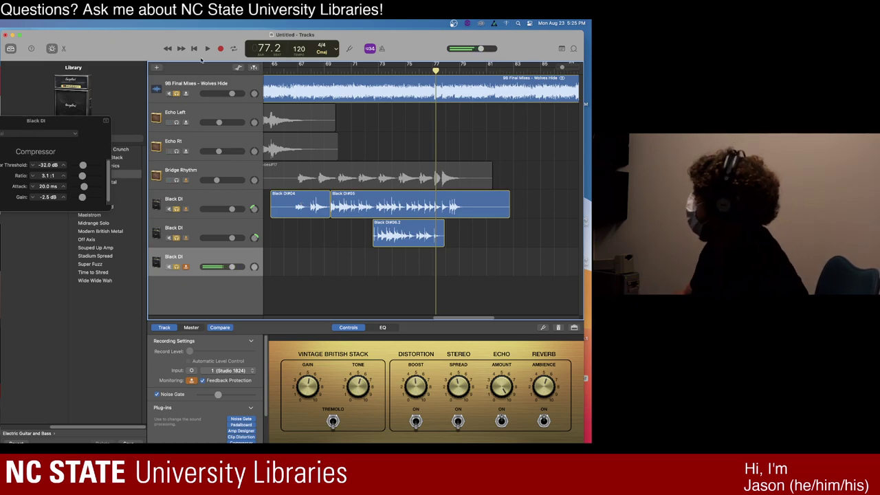
left_click(220, 49)
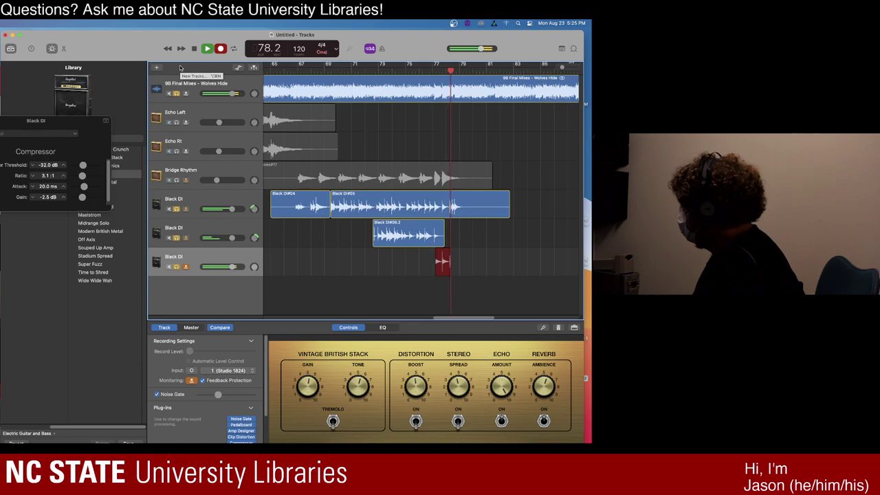
key("space")
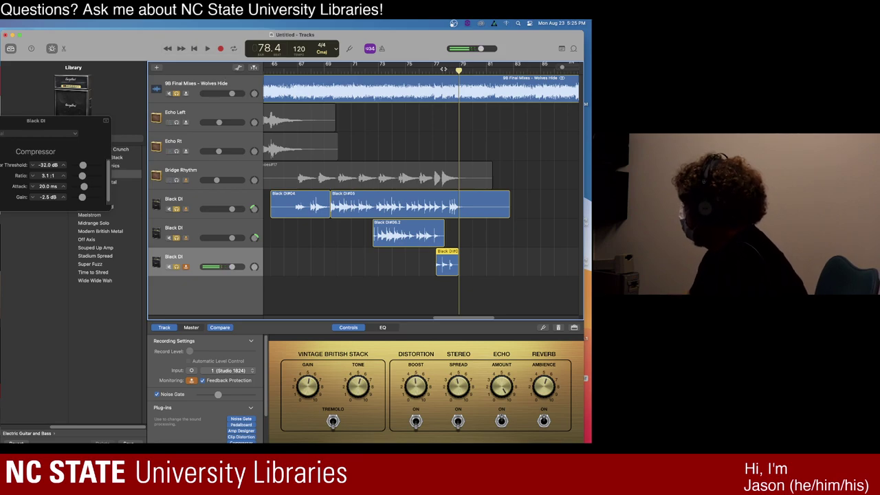
- Record a replacement take on the lowest Black DI track from bar 77, beat 2, to bar 80, and play it back
left_click_drag(443, 69, 435, 70)
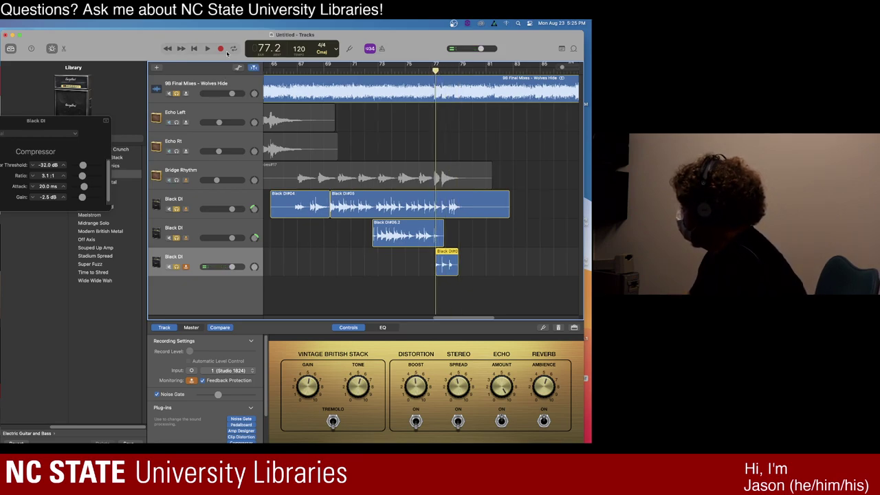
left_click(221, 49)
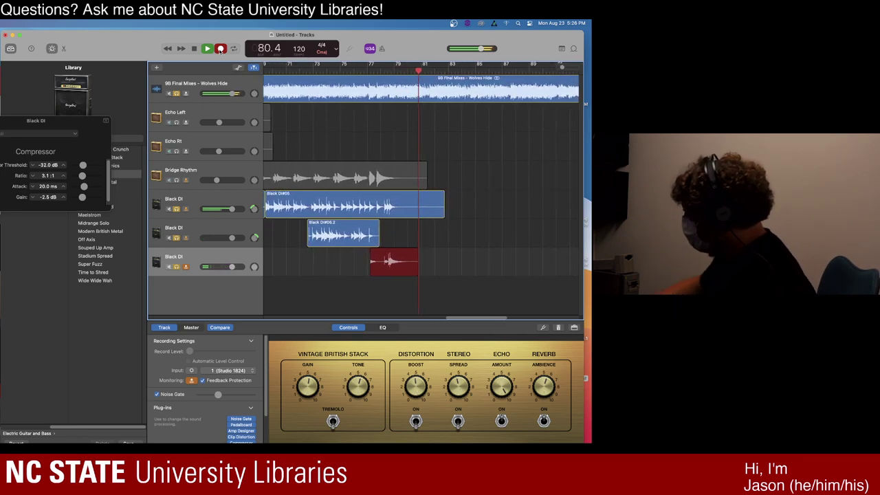
left_click(220, 50)
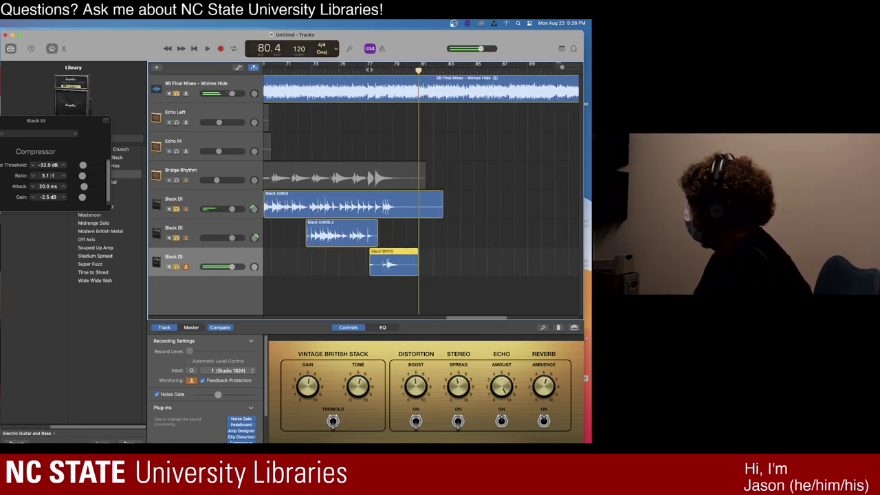
left_click(362, 93)
key("space")
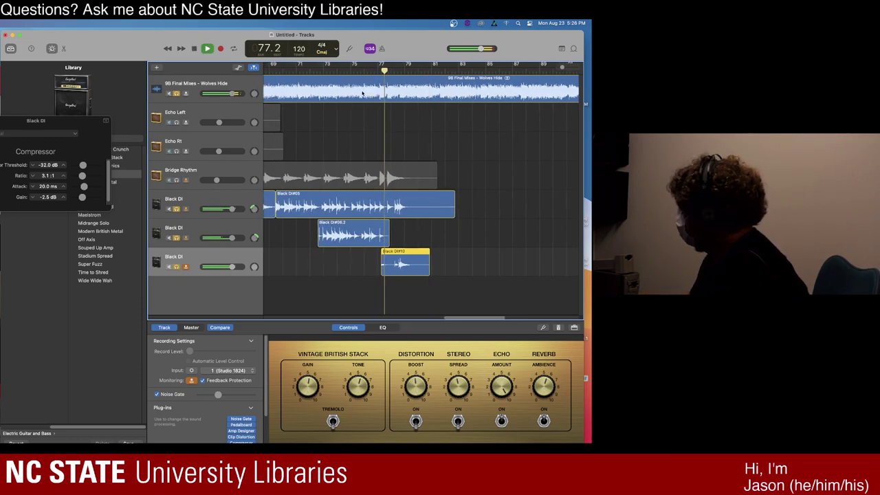
key("space")
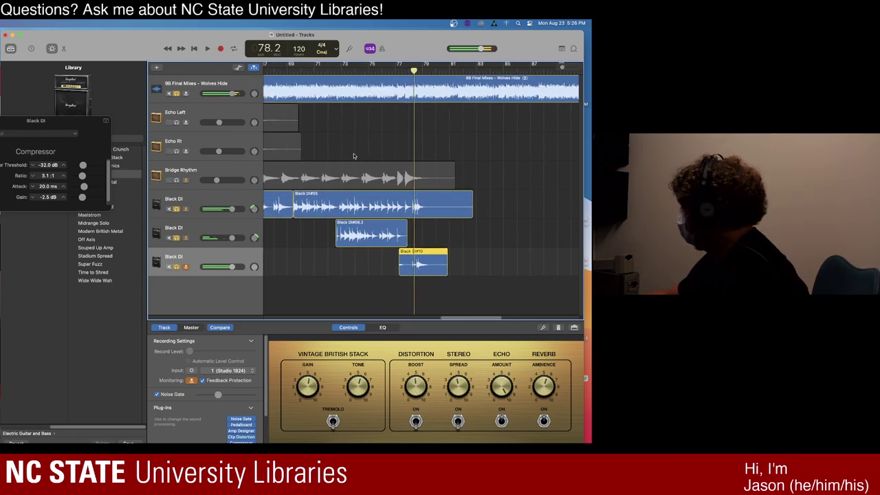
- Trim the end of the middle Black DI region to just before bar 77 and move the new take about half a bar earlier
left_click(402, 242)
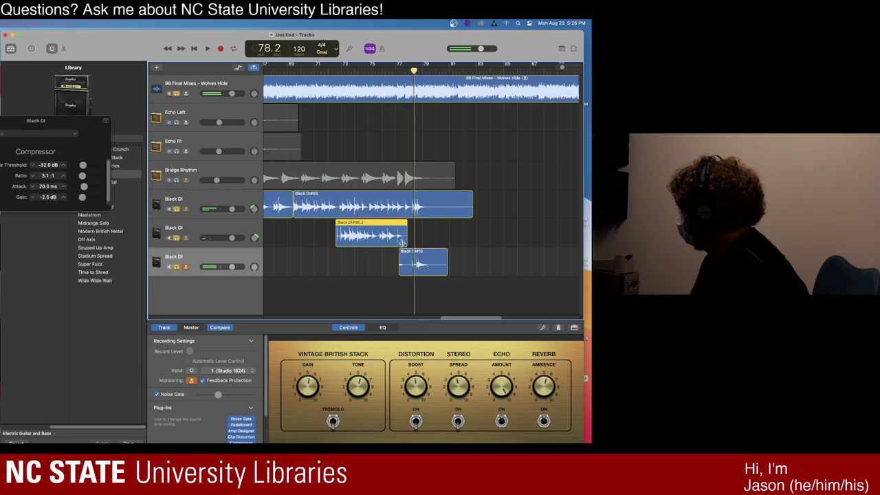
left_click_drag(402, 243, 402, 259)
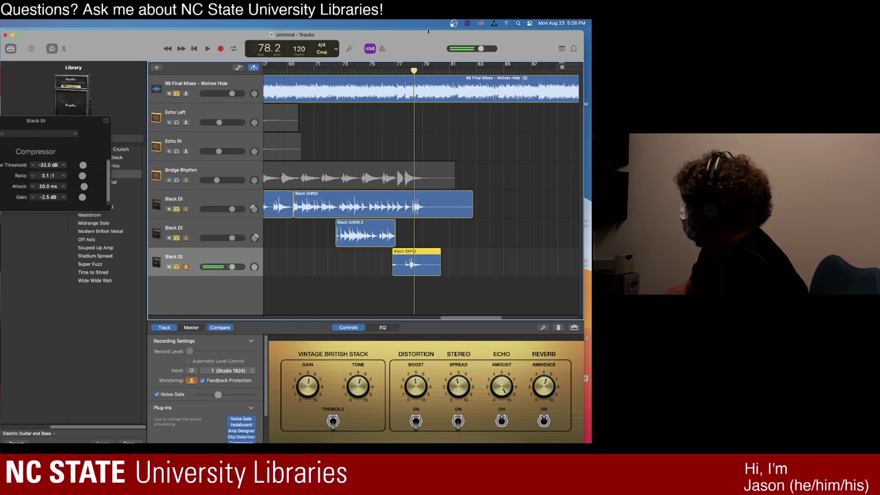
- Play back the handover from the middle to the lowest Black DI region twice, between about bars 75 and 77
left_click(370, 69)
key("space")
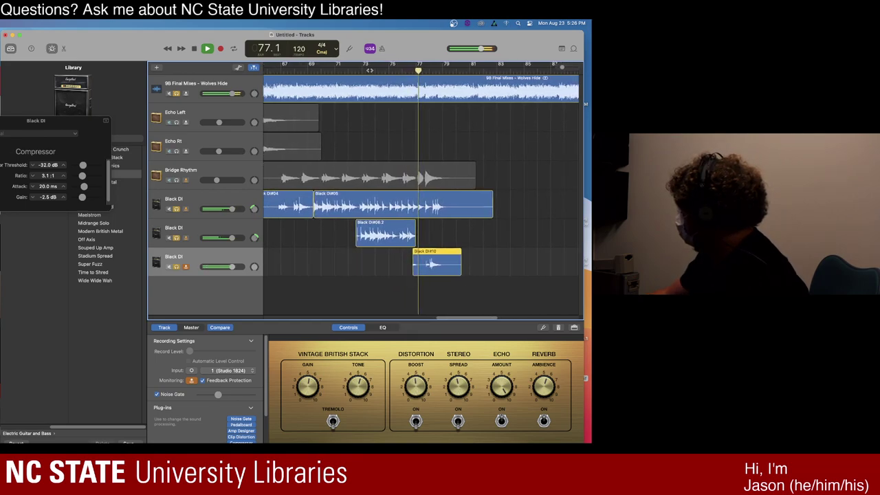
key("space")
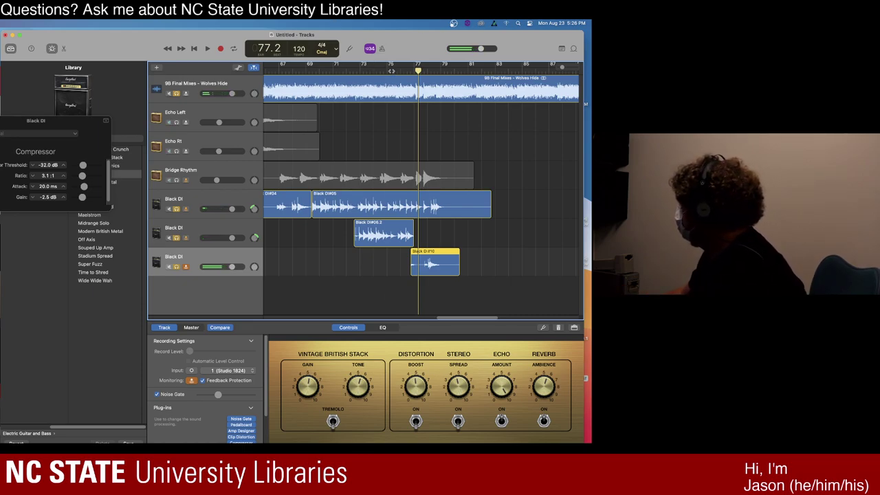
key("comma")
key("comma")
key("space")
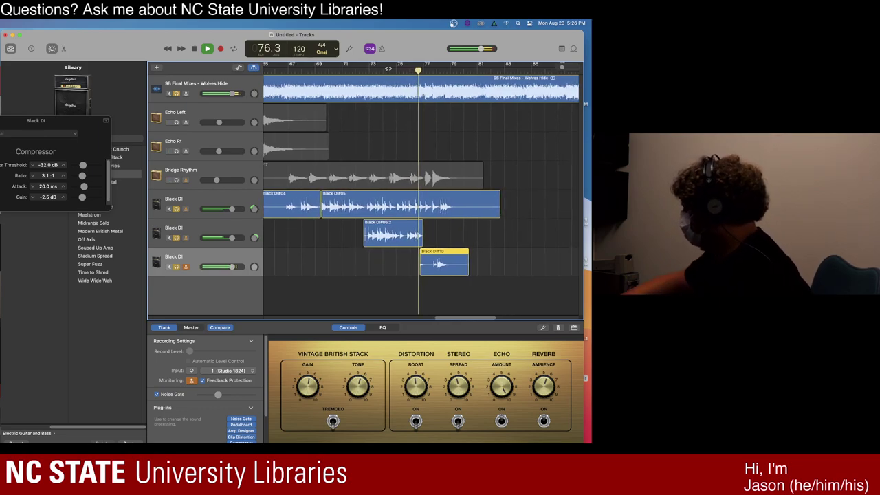
key("space")
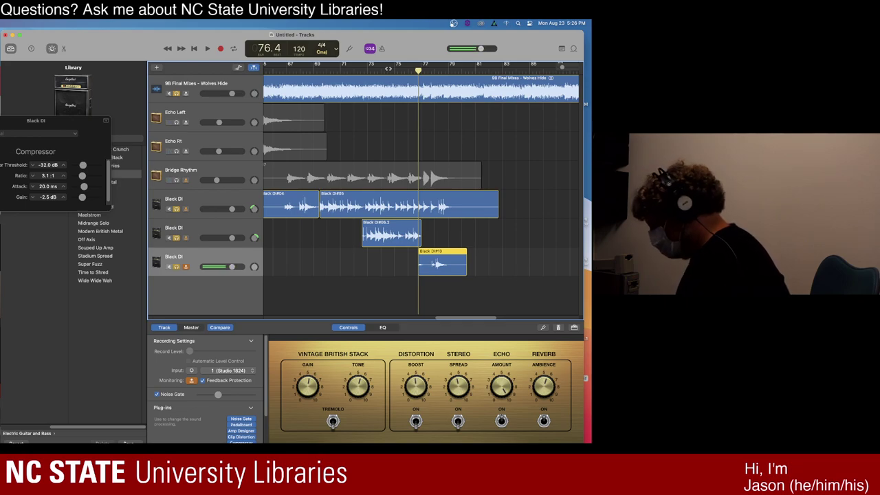
- Replay the mix from bar 75 through the lowest Black DI take, stopping at bar 79
key("comma")
key("comma")
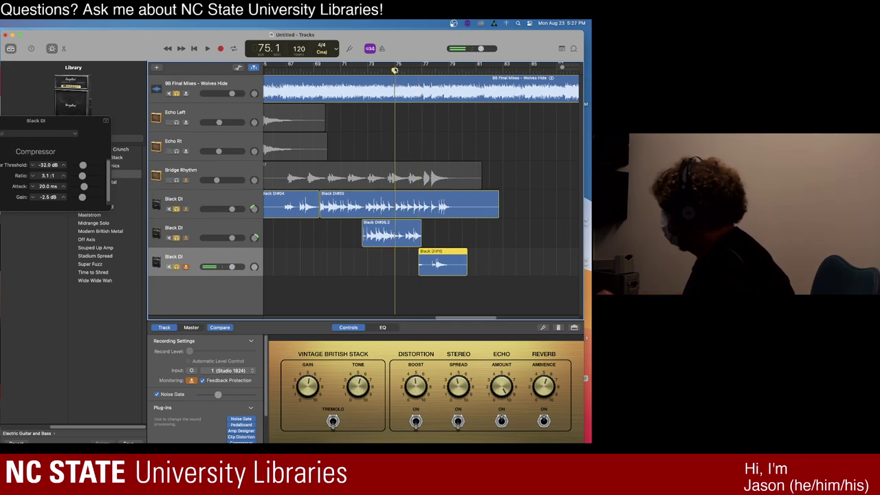
key("space")
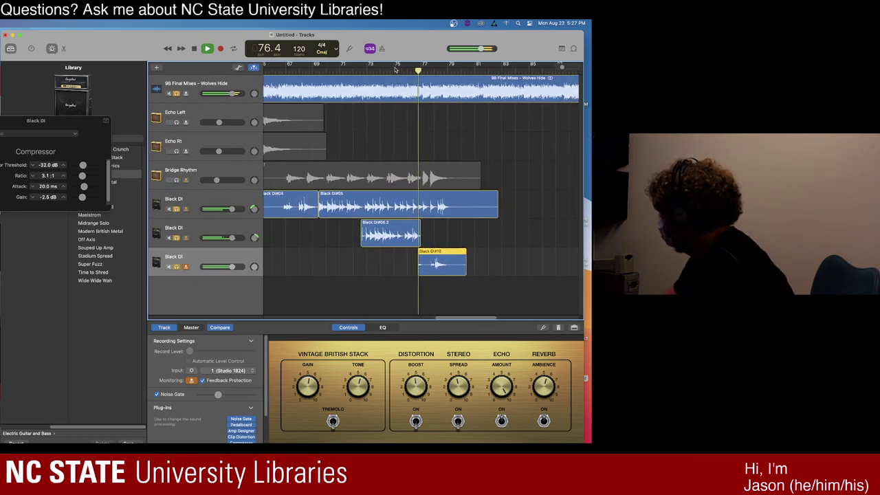
key("space")
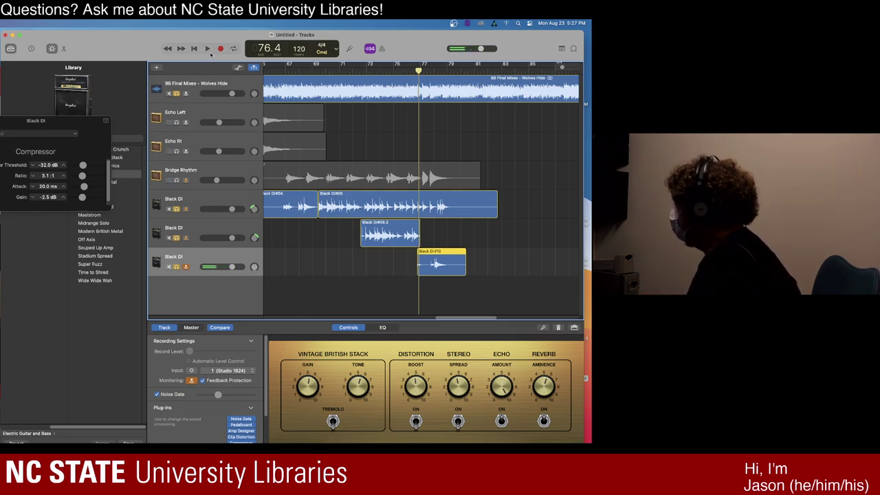
left_click(208, 50)
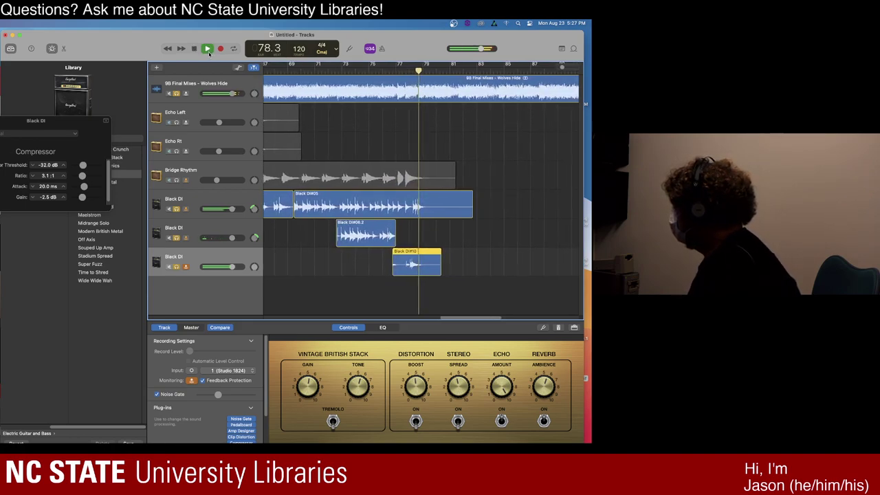
left_click(208, 52)
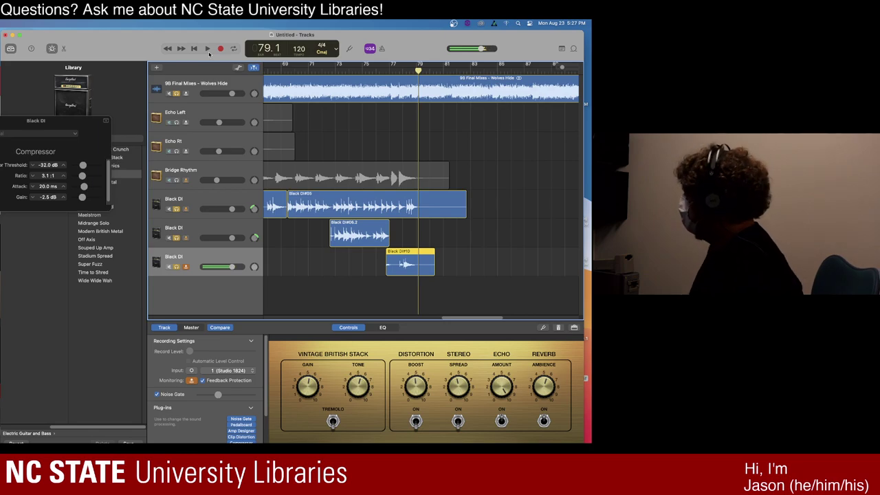
- Try two short replacement takes on the lowest Black DI track, from bar 77 and from bar 76, beat 4, each to about bar 78
left_click(391, 68)
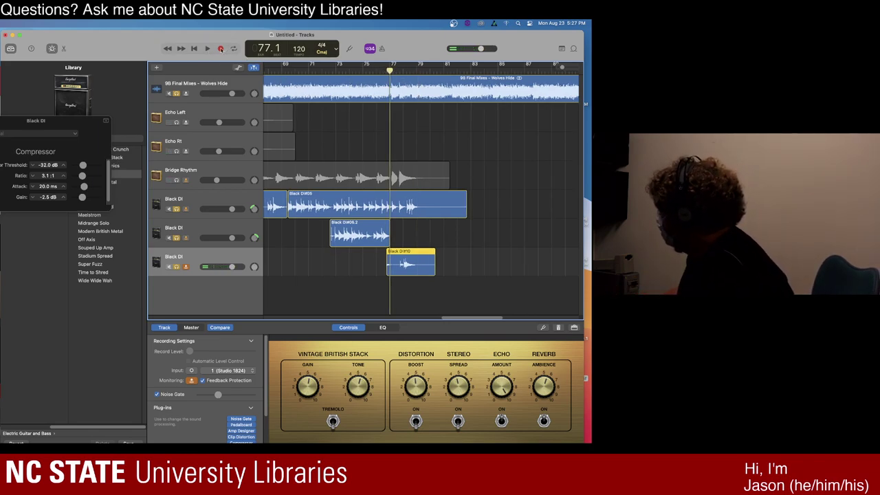
left_click(220, 48)
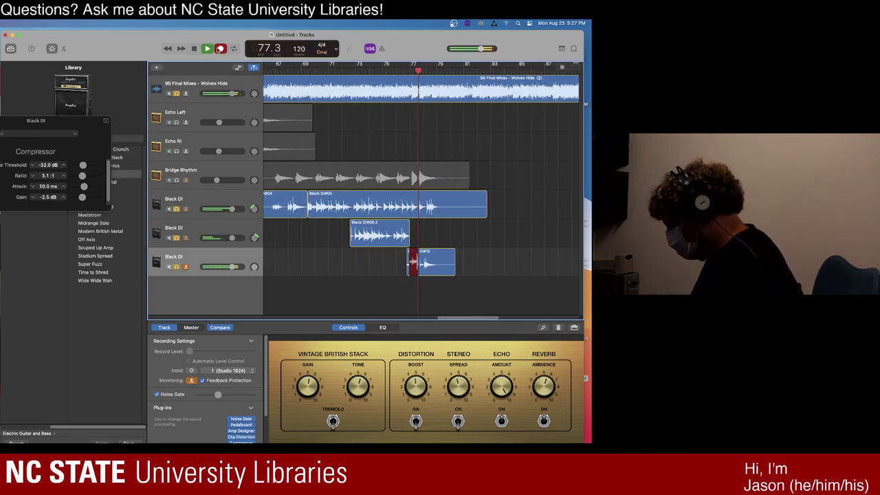
key("space")
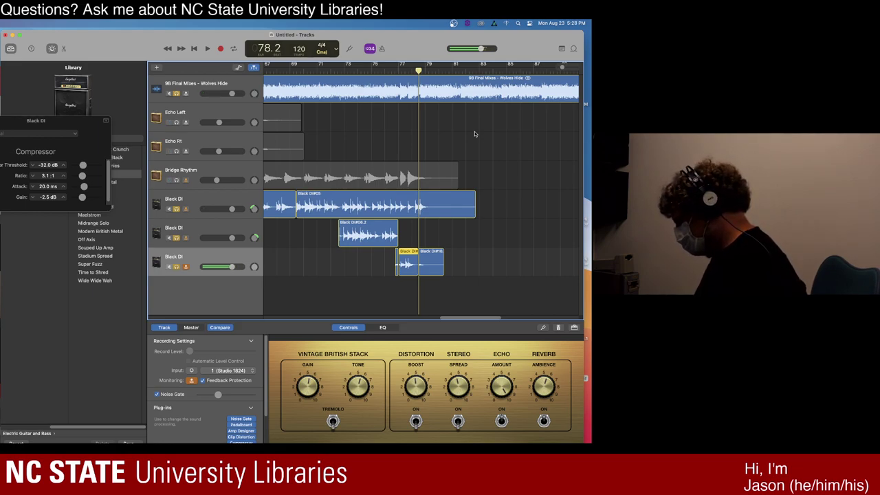
key("comma")
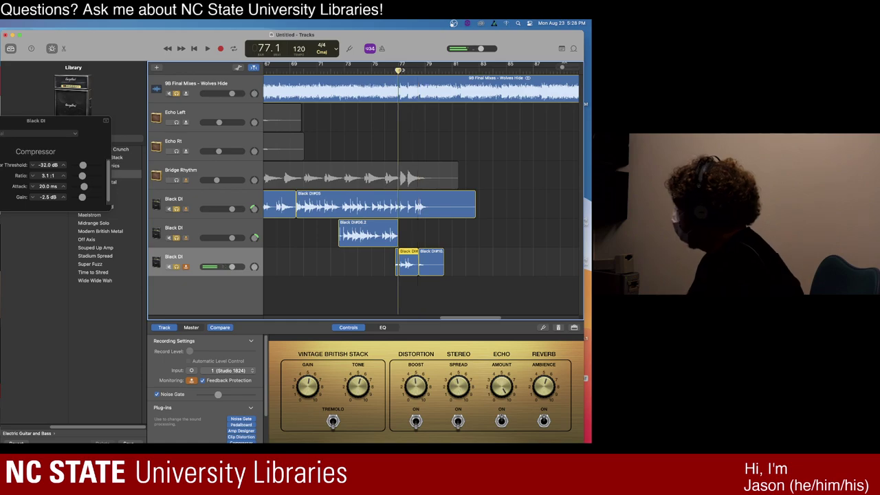
key("comma")
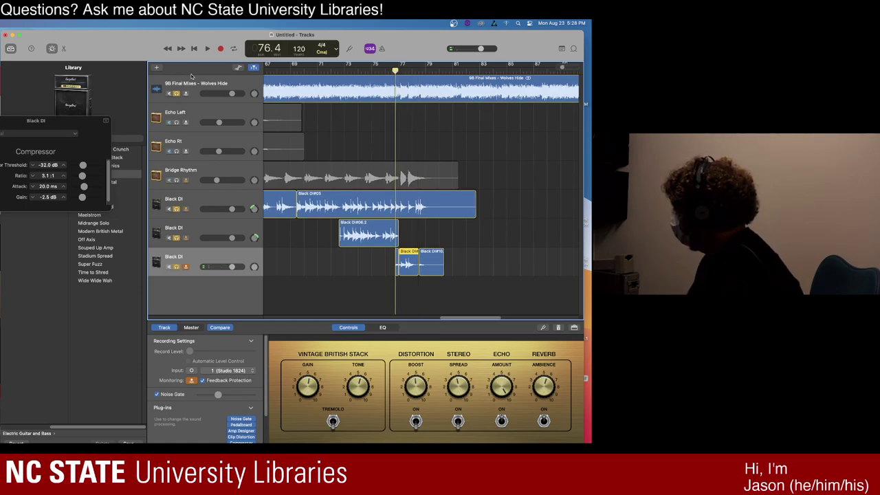
left_click(221, 48)
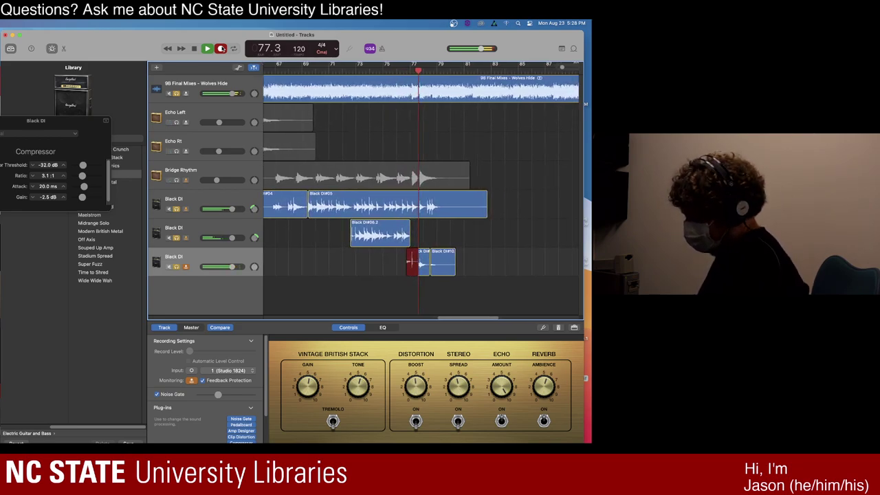
key("space")
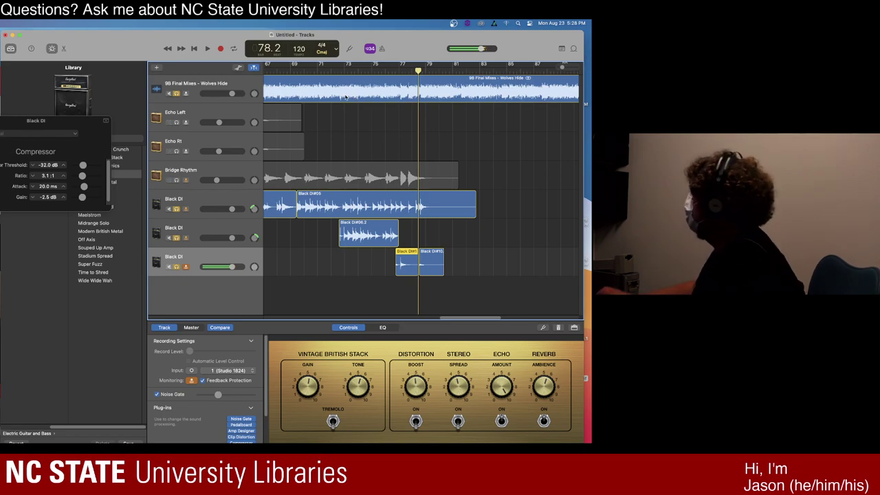
- Record a longer take on the lowest Black DI track from bar 76, beat 4, to about bar 82, and pan that track right during playback
left_click(399, 70)
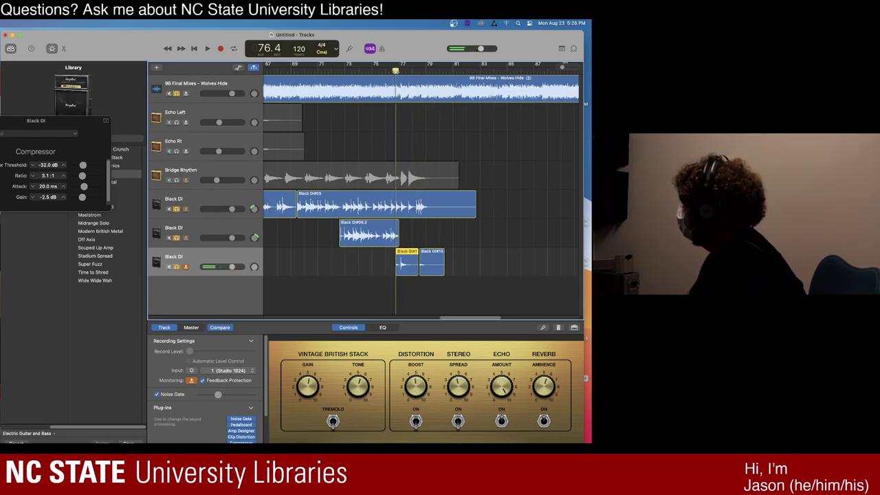
left_click(219, 49)
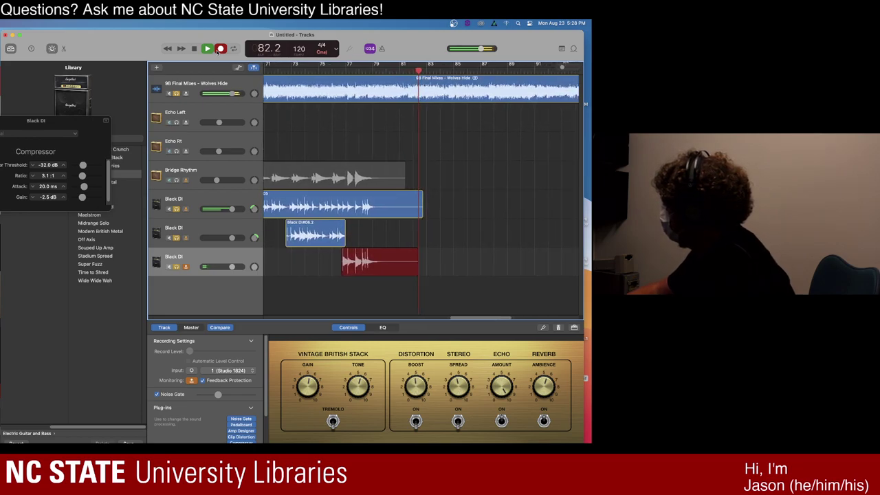
key("space")
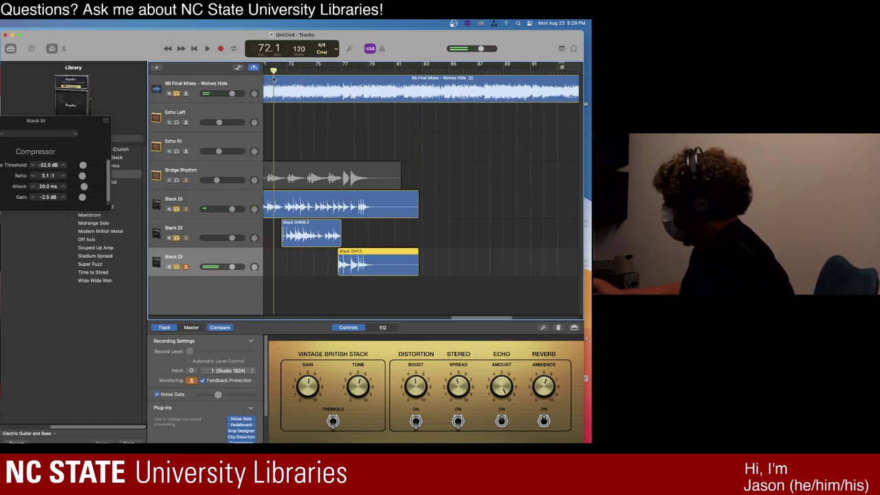
key("space")
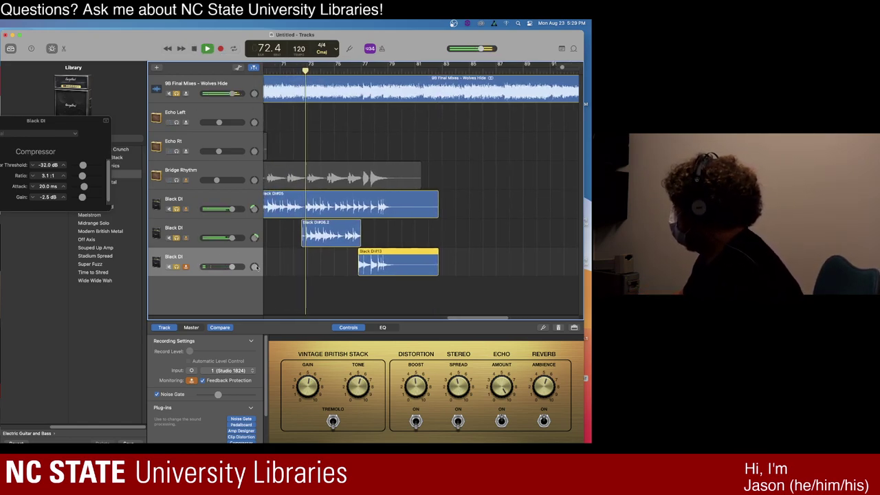
left_click_drag(253, 268, 254, 258)
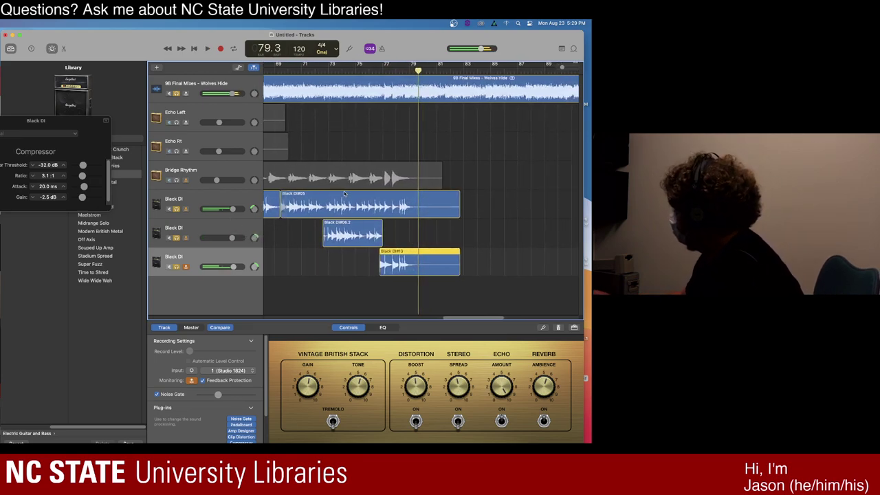
- Re-record the lowest Black DI track from bar 76, beat 4, first to about bar 81, and again to bar 83
left_click(220, 48)
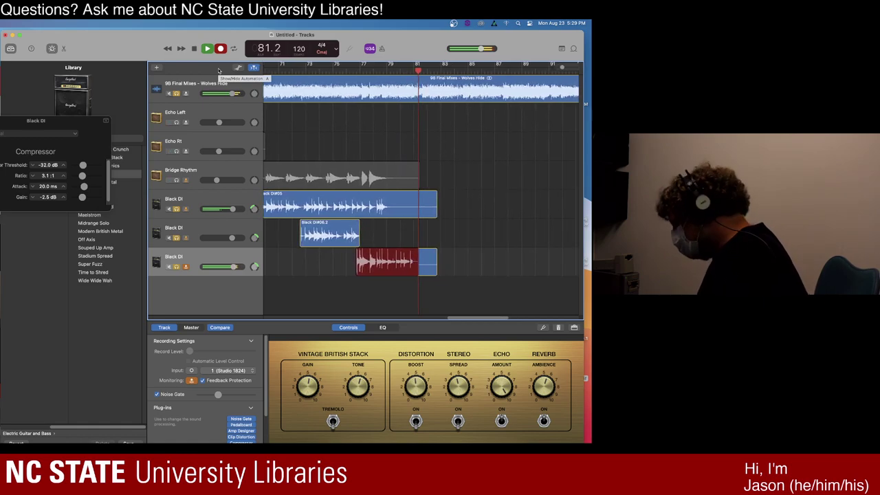
key("space")
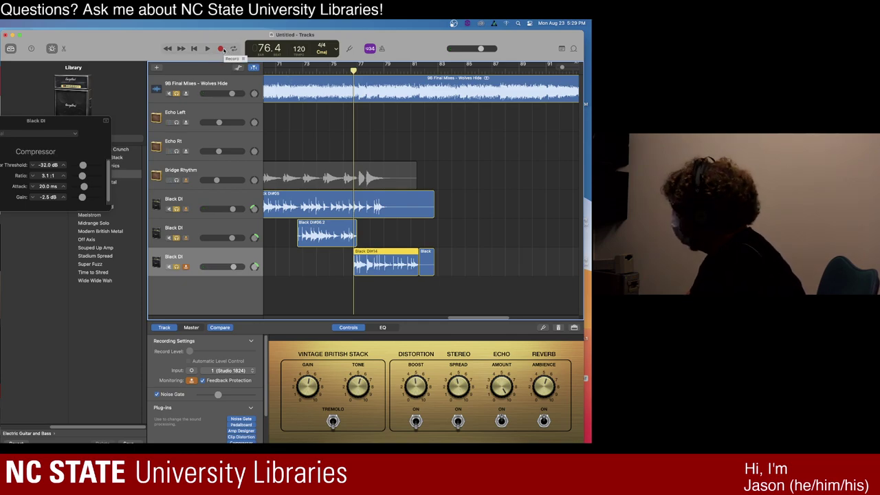
left_click(221, 48)
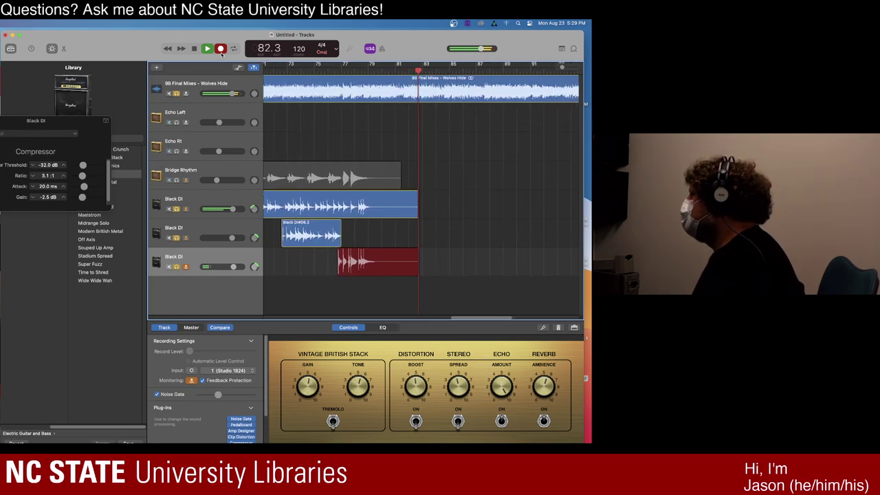
left_click(221, 50)
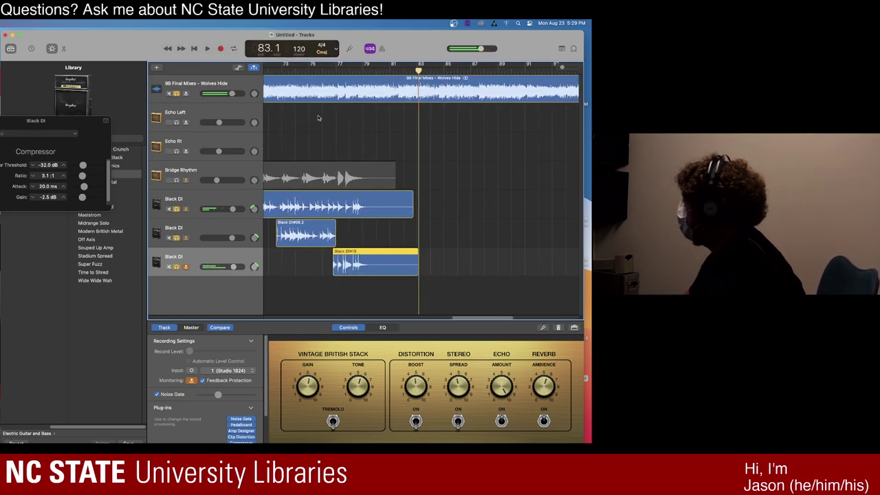
- Play back the new lowest Black DI take with the mix past bar 82, select the upper Black DI track and return to bar 76, beat 4
key("space")
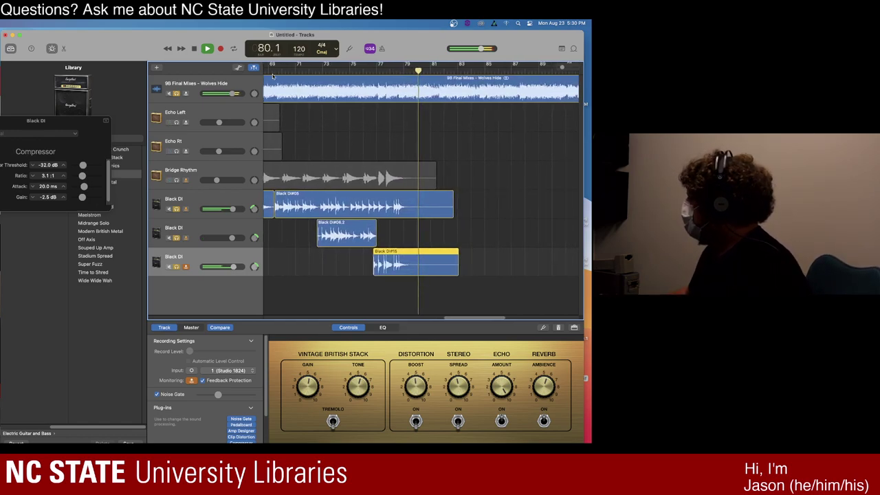
key("Up")
key("Up")
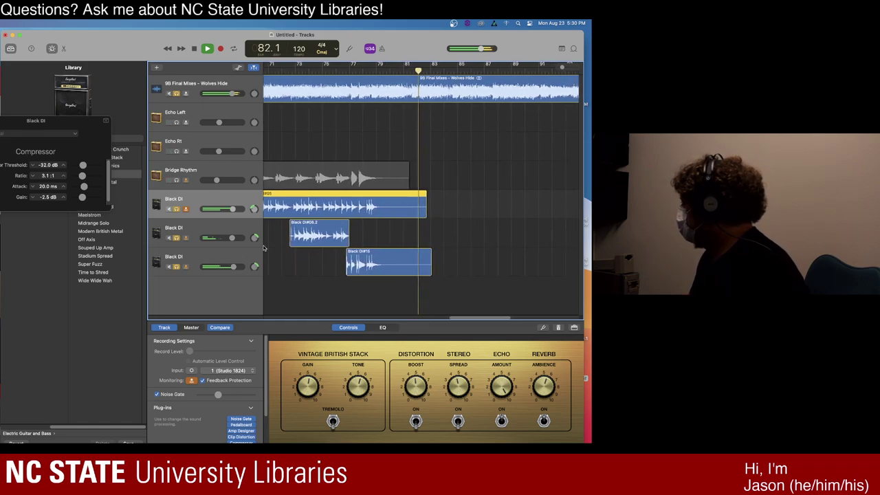
key("space")
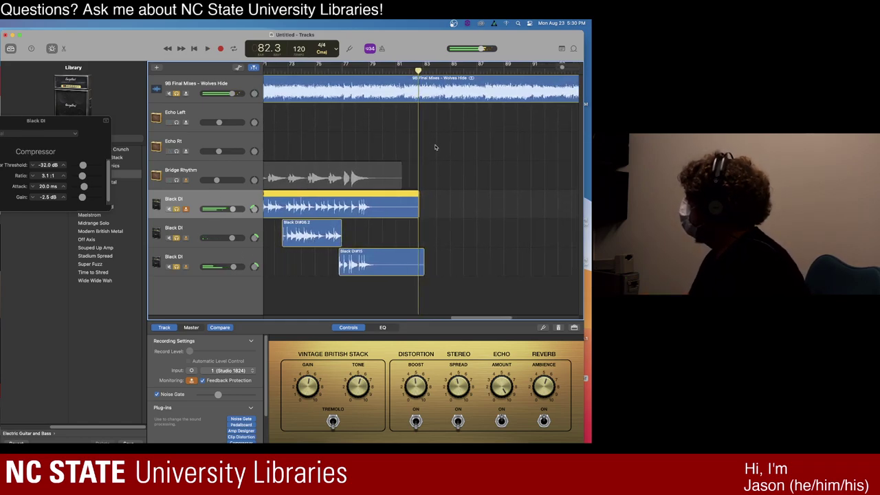
left_click_drag(418, 76, 339, 83)
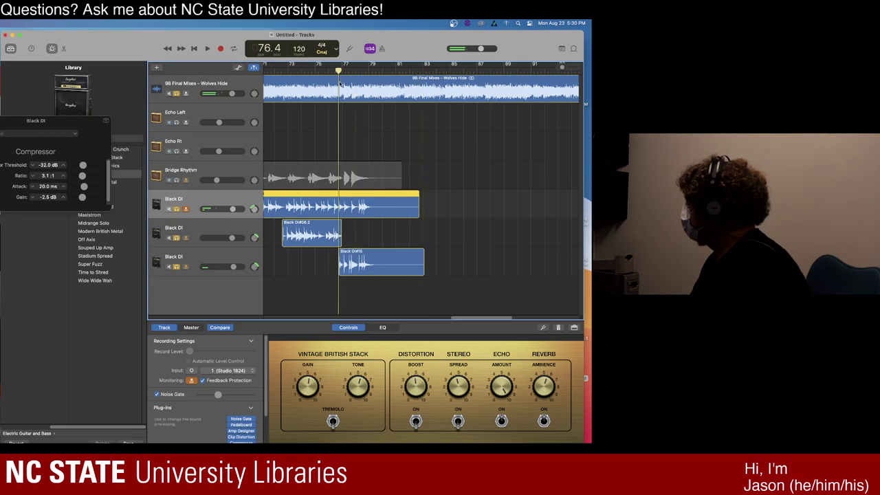
- Turn off solo on all three Black DI tracks and on the Wolves Hide mix track
left_click(210, 117)
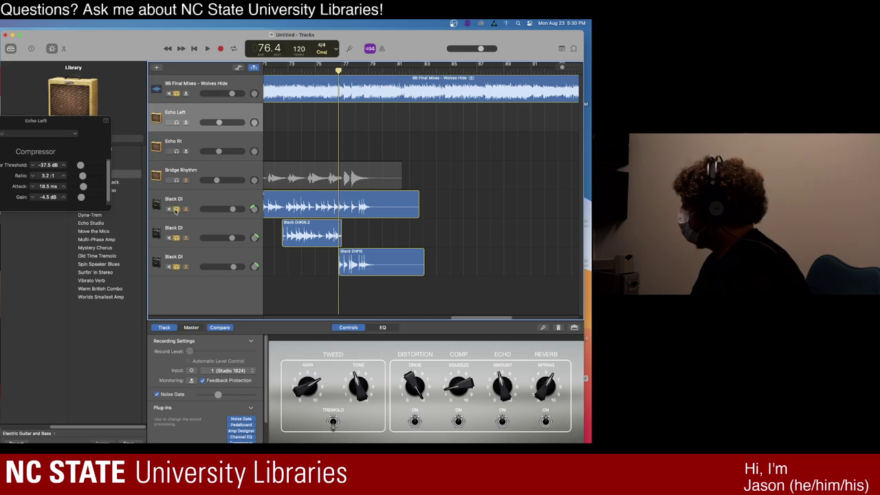
left_click(177, 209)
left_click(177, 237)
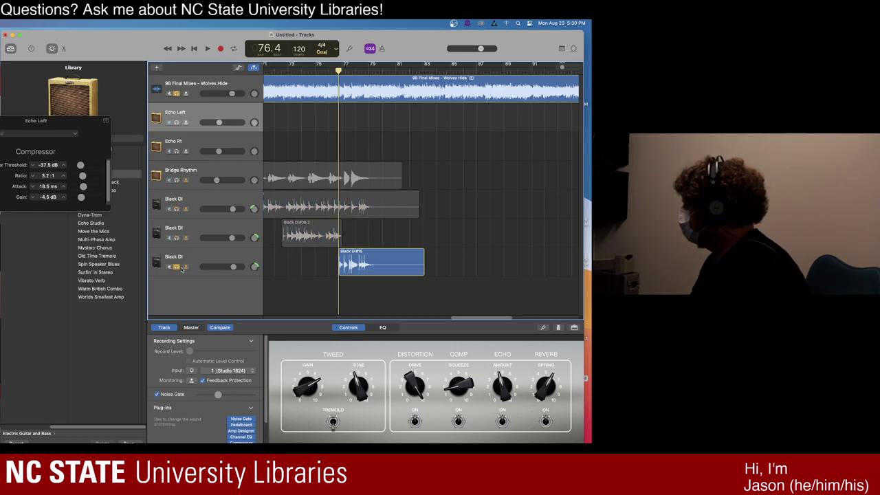
left_click(177, 267)
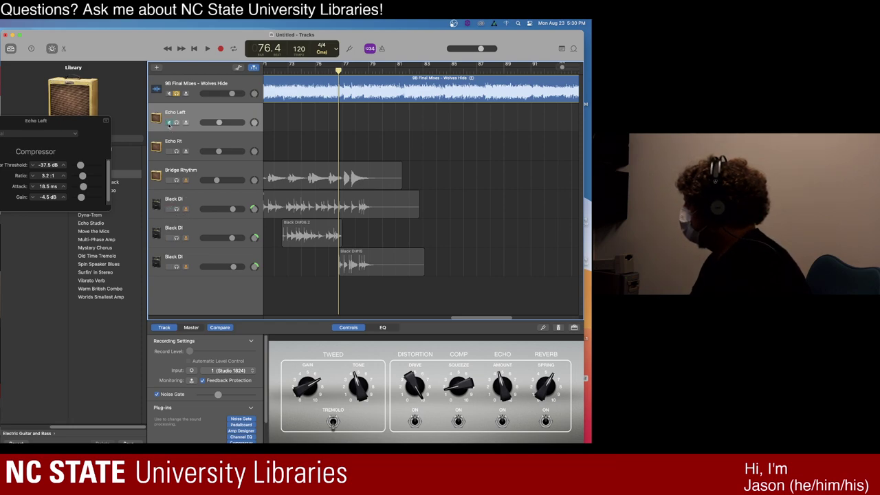
left_click(177, 94)
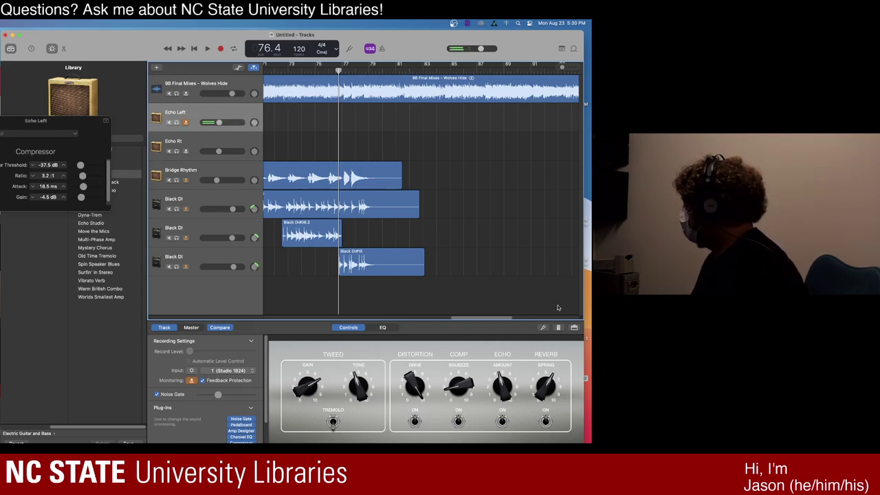
- Play back the full unsoloed arrangement from about bar 70
scroll(439, 249, "left", 10)
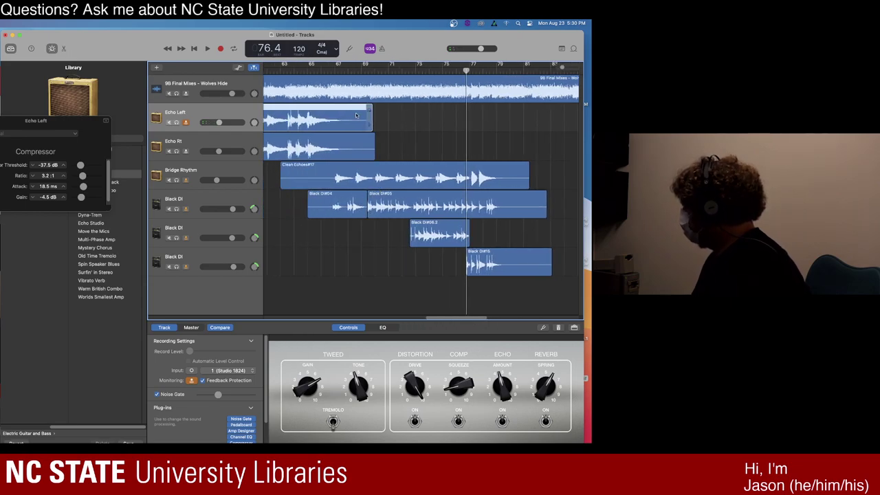
left_click(375, 69)
key("space")
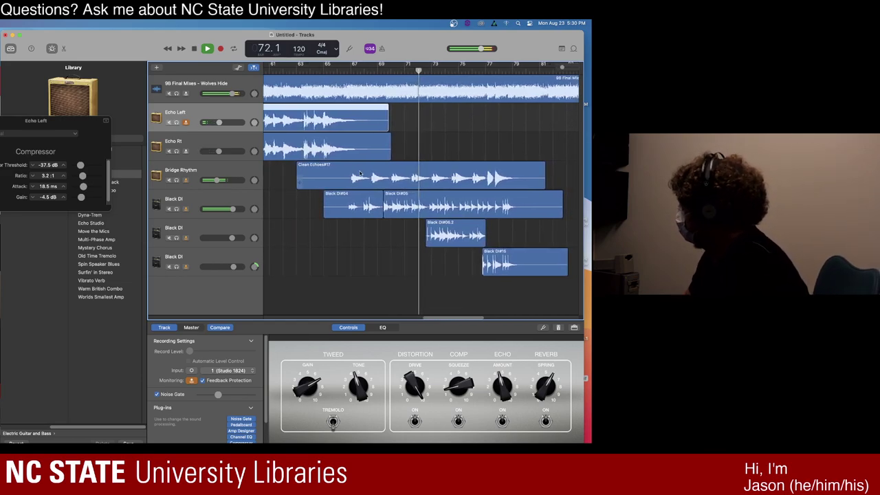
- Raise the Bridge Rhythm track's volume slightly during playback, and stop the arrangement after about bar 80
left_click(220, 181)
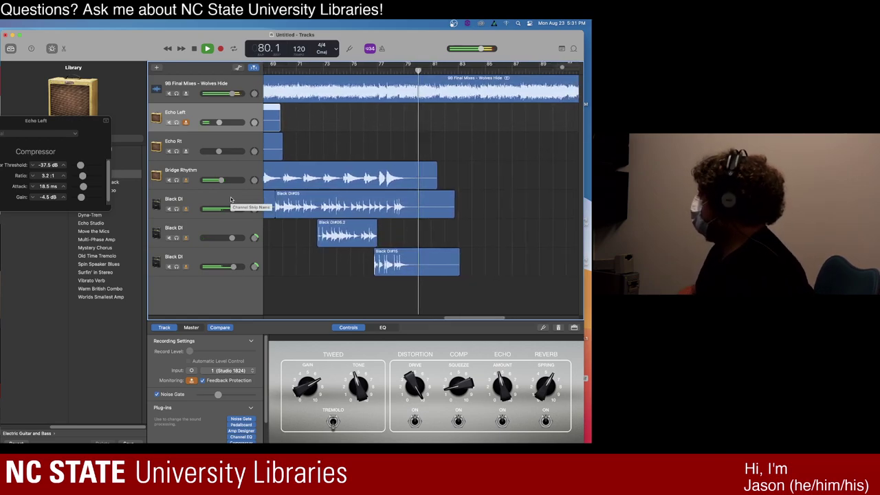
left_click(195, 48)
- Record a new Echo Left take from bar 77 to about bar 119, and move the middle Black DI track's region near bar 111 to about bar 125
left_click(362, 71)
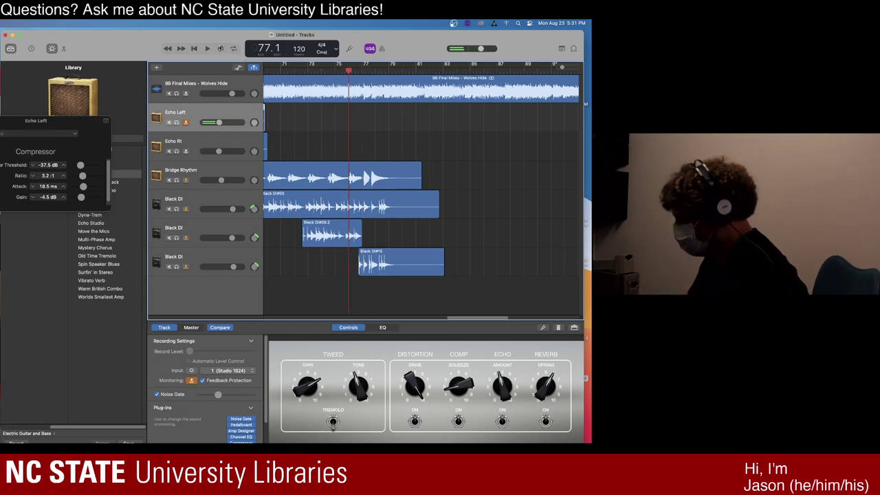
left_click(221, 48)
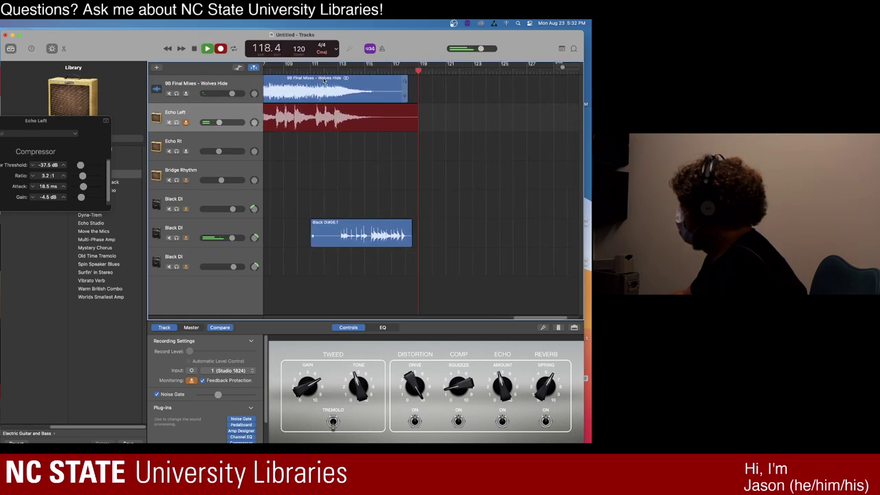
key("space")
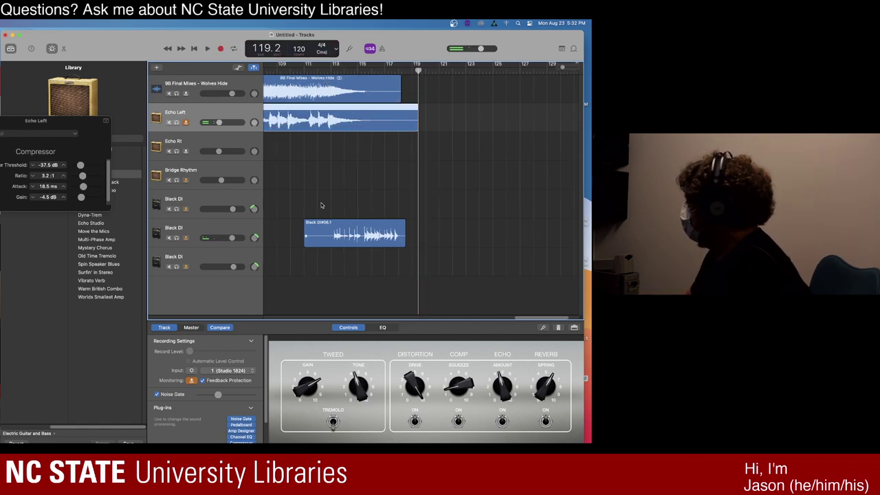
left_click_drag(337, 229, 525, 230)
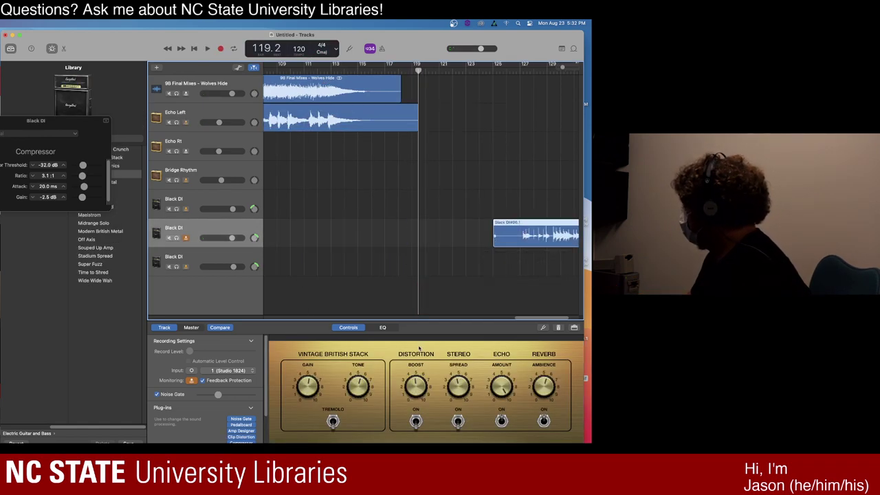
- On the Echo Rt track, trim the Clean Echoes#11 region to end at about bar 27 and delete the Clean Echoes#14 region
left_click_drag(558, 318, 358, 320)
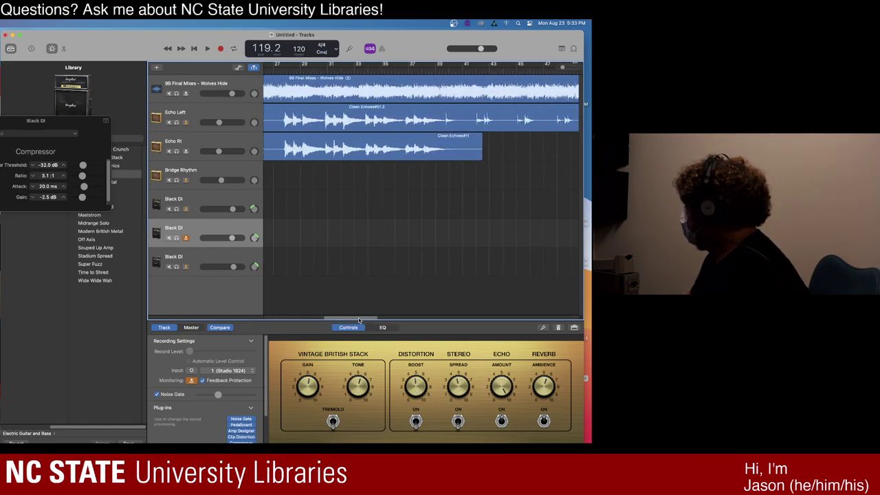
left_click_drag(481, 156, 277, 157)
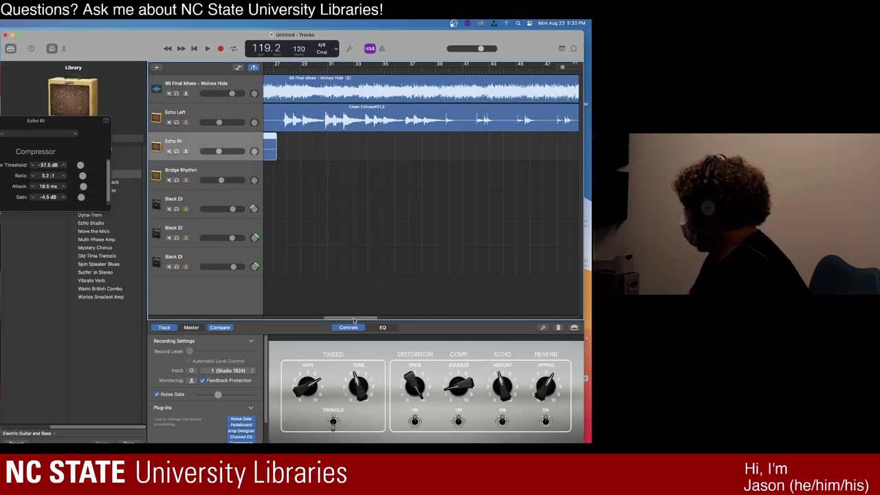
left_click_drag(354, 321, 399, 316)
left_click(389, 148)
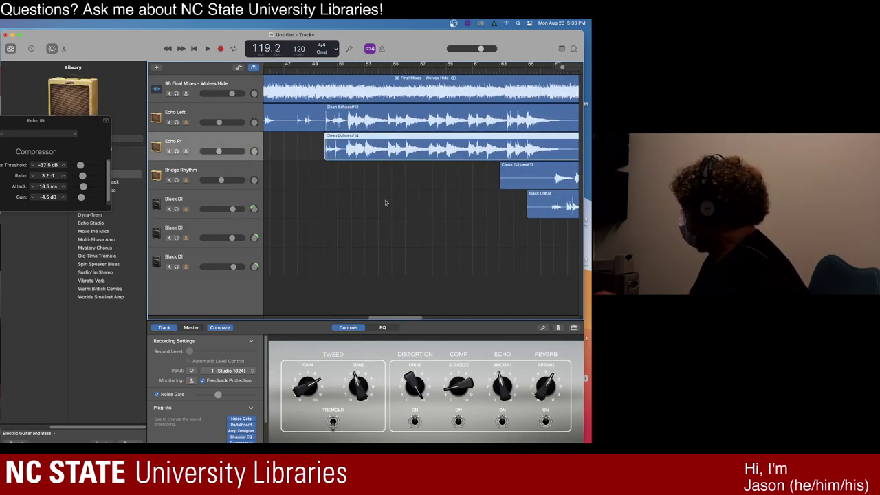
key("Delete")
- Play the arrangement from bar 86 to about bar 92 and raise the Echo Left track's volume during playback
left_click_drag(396, 318, 517, 306)
scroll(451, 306, "left", 10)
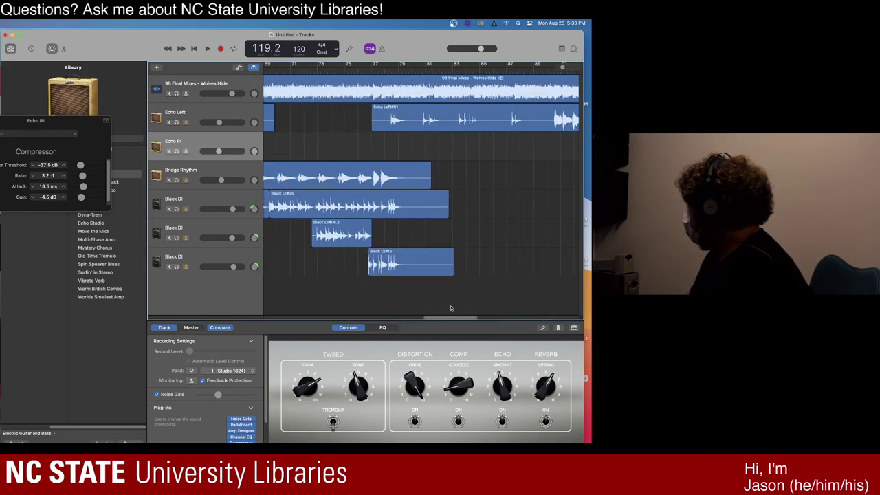
scroll(467, 306, "right", 4)
scroll(481, 306, "left", 3)
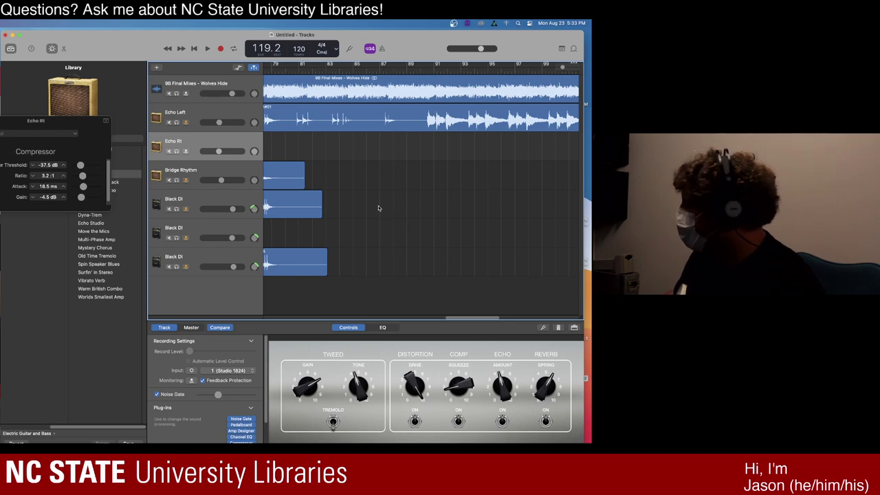
left_click(367, 66)
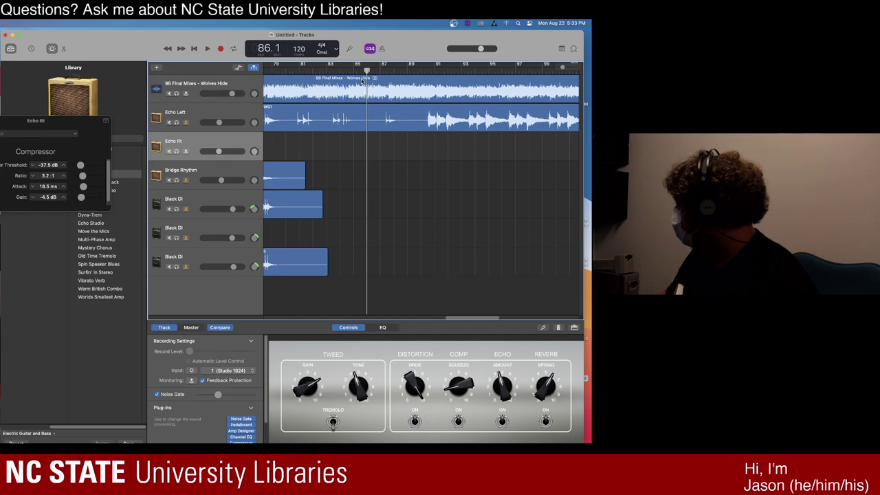
key("space")
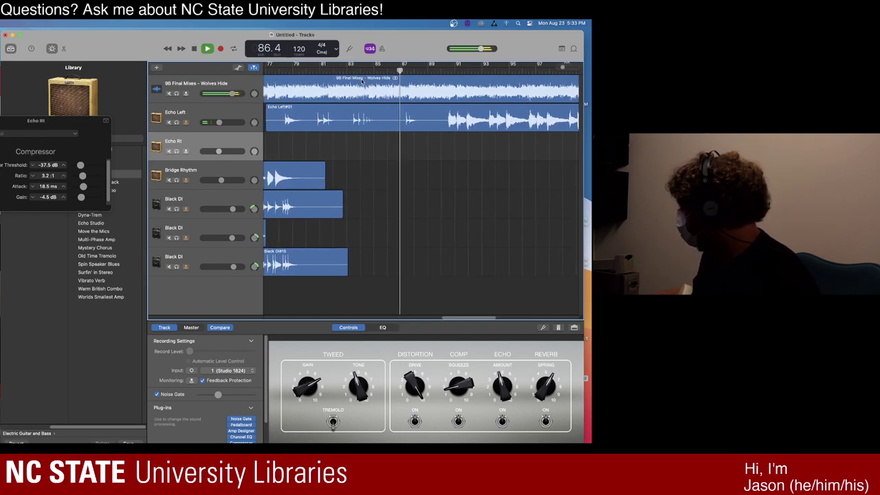
scroll(330, 96, "left", 1)
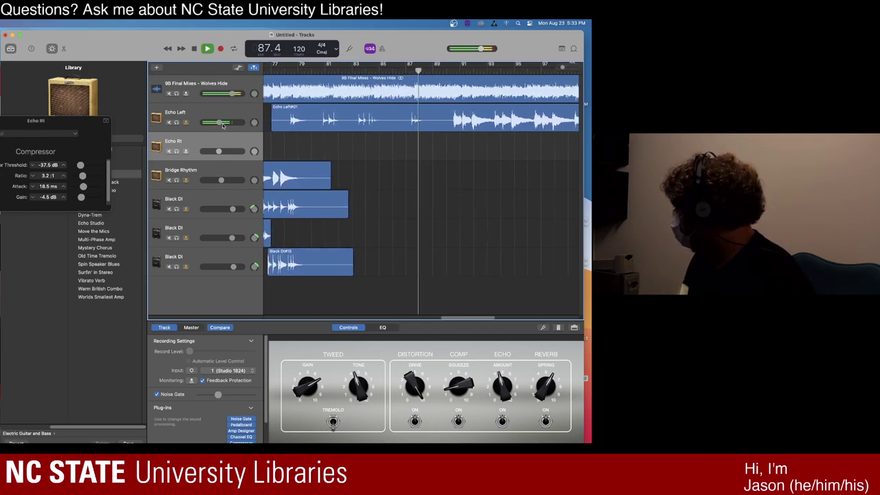
left_click_drag(222, 125, 232, 125)
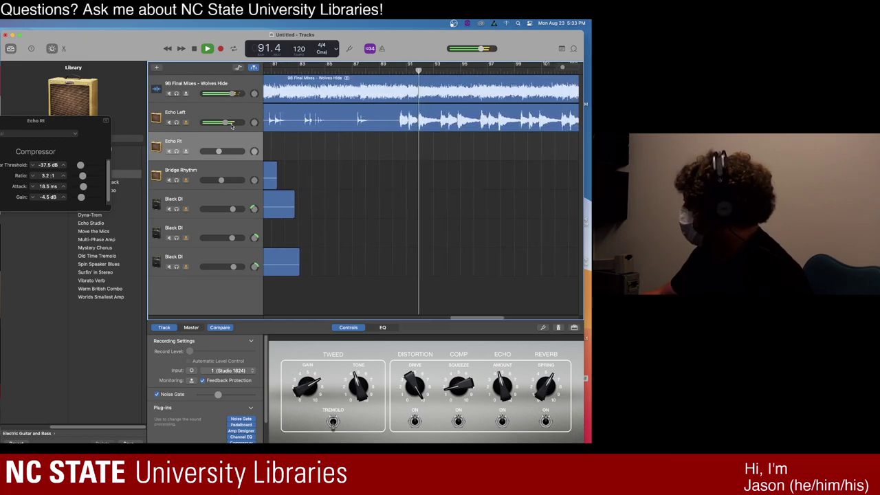
key("space")
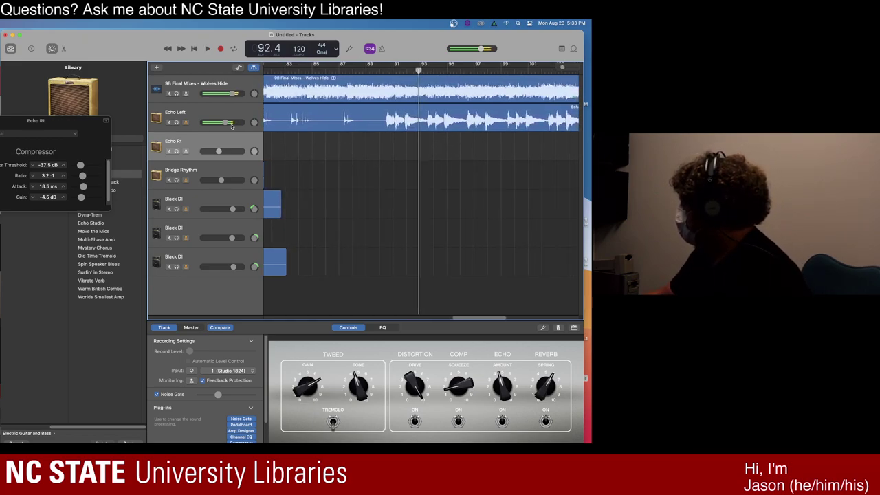
- Record a take on the uppermost Black DI track from bar 93 to about bar 117, and select the middle Black DI track
left_click(216, 201)
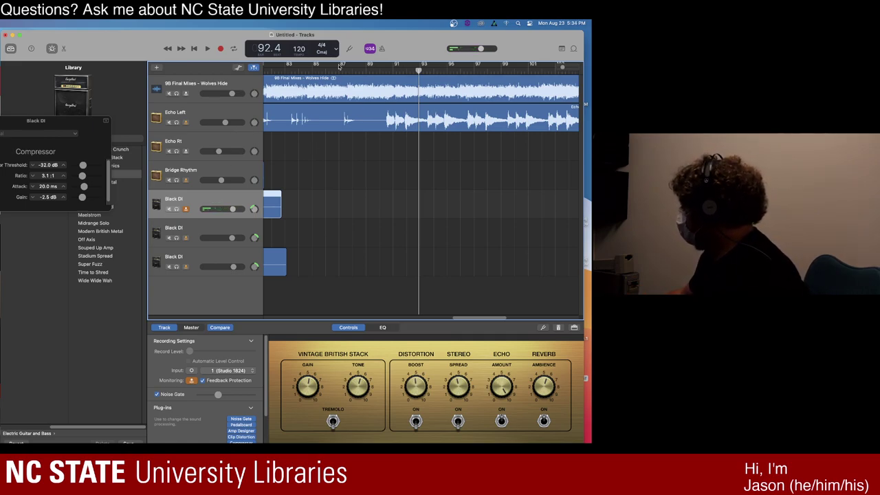
left_click(220, 49)
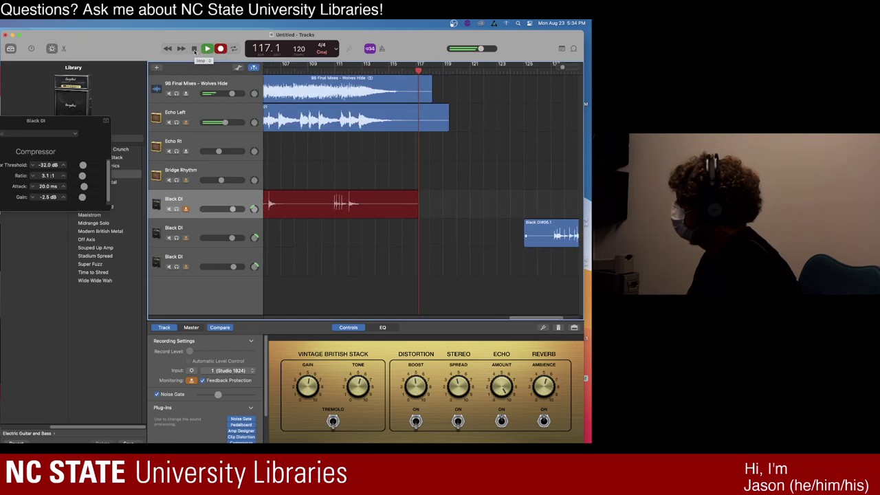
left_click(194, 50)
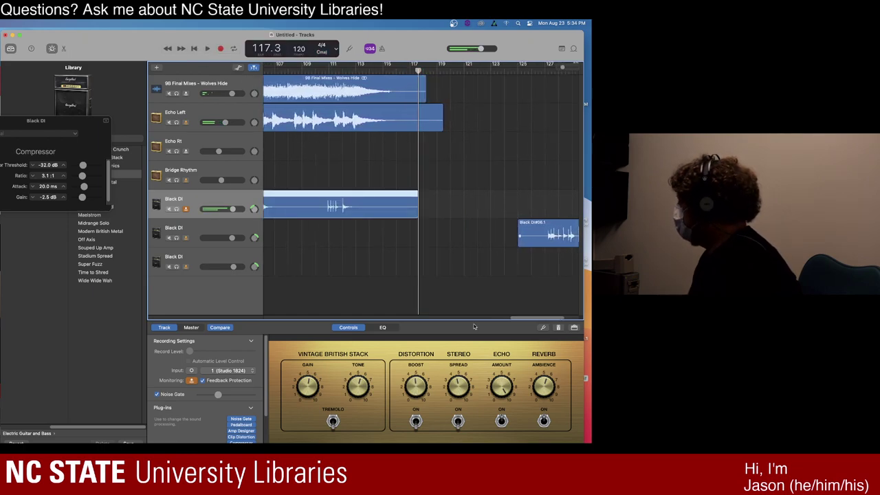
left_click_drag(535, 319, 483, 319)
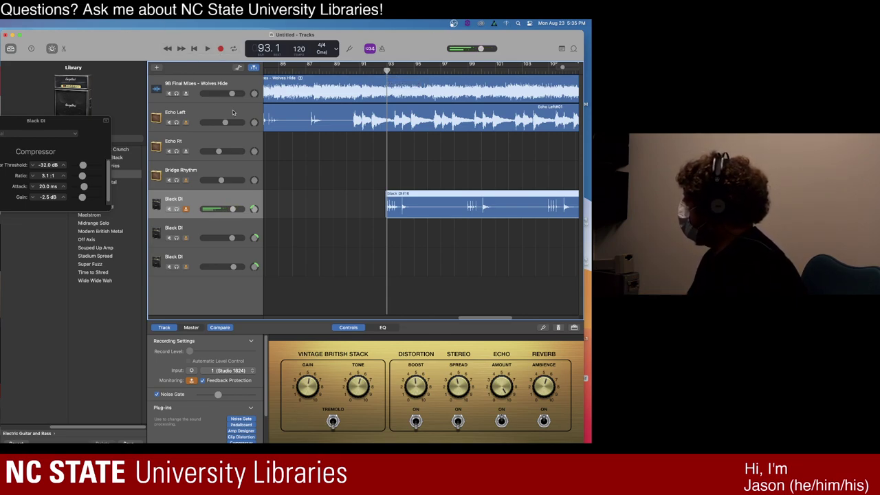
left_click(196, 239)
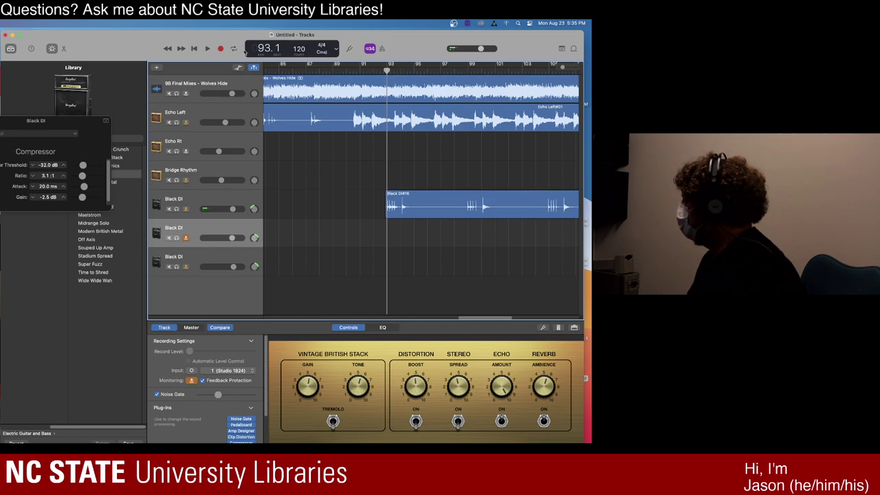
left_click(220, 50)
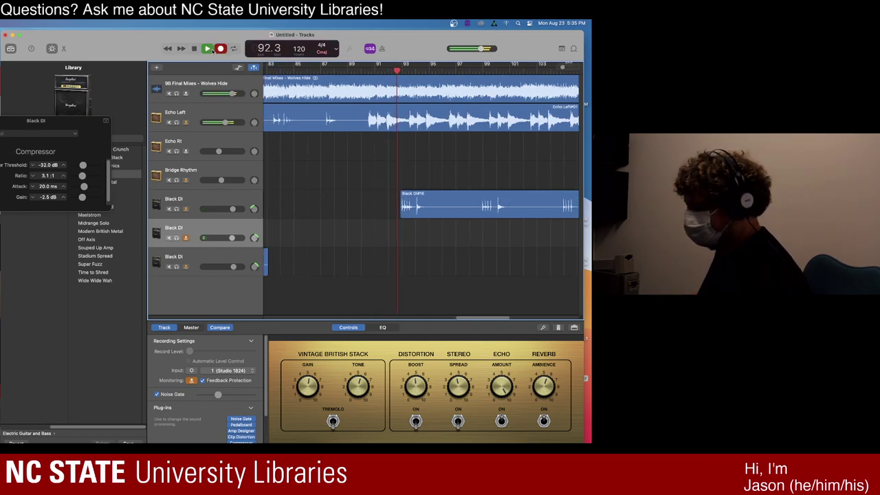
left_click(212, 51)
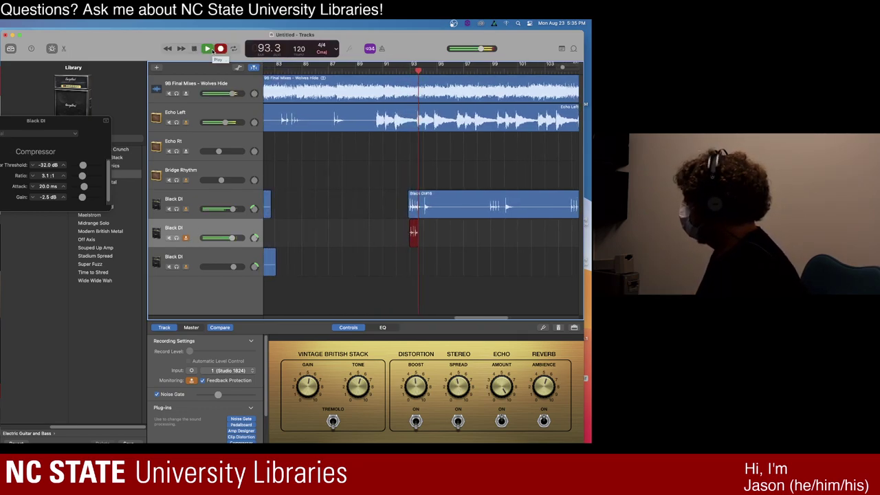
key("Left")
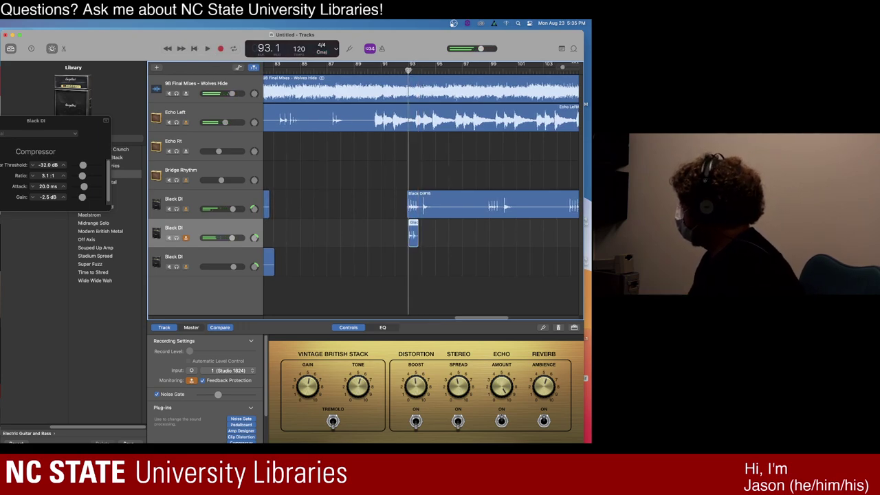
- Record a take on the middle Black DI track from bar 91, beat 4, to bar 116, beat 4
key("Left")
key("Left")
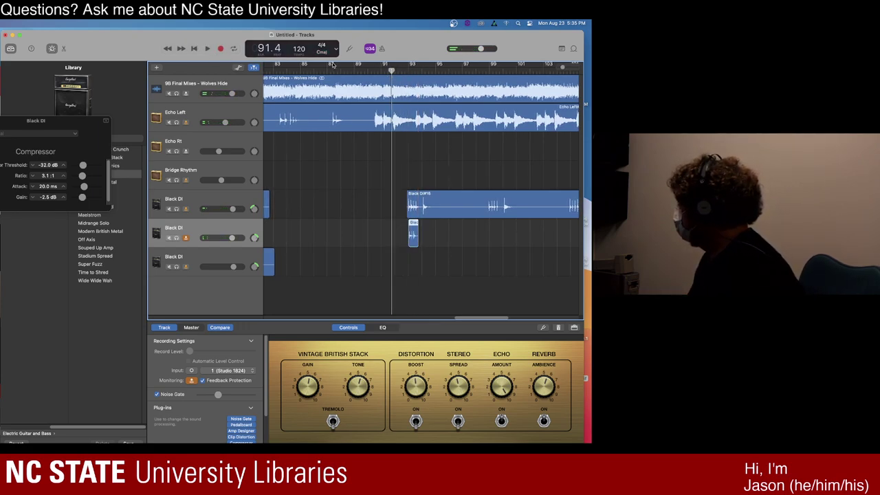
left_click(220, 49)
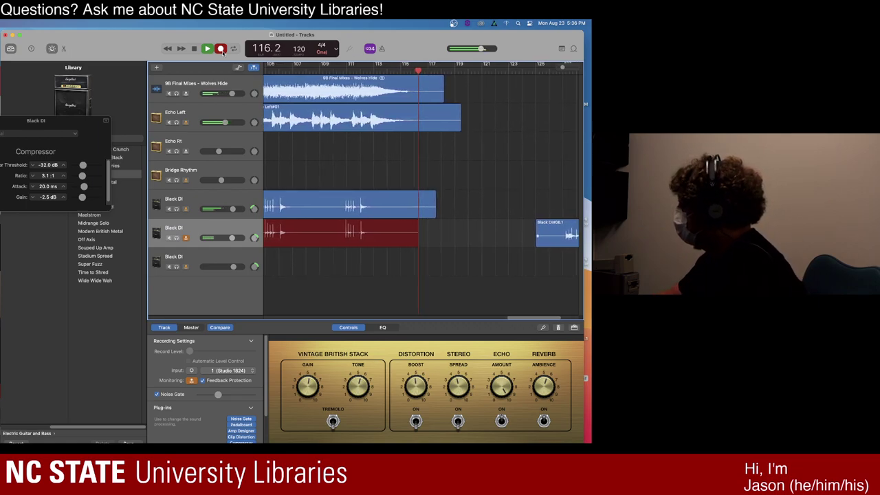
key("space")
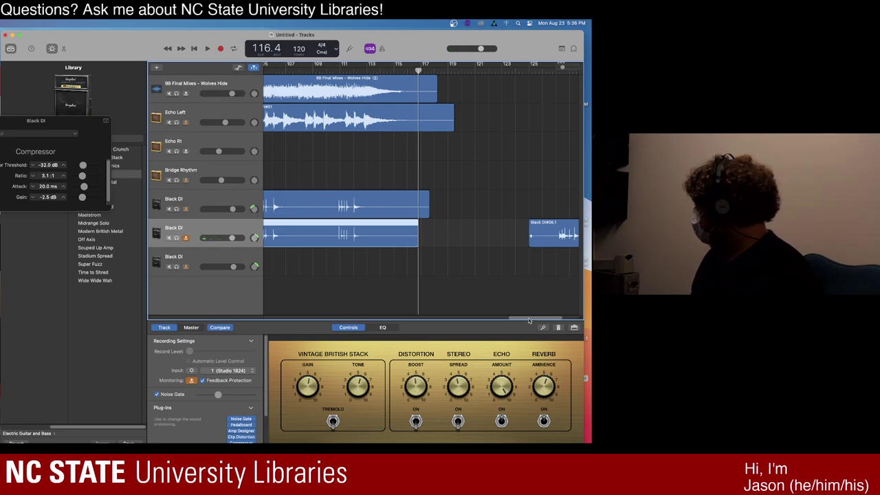
- Record a take on the lowest Black DI track from bar 91, beat 4, to bar 116, beat 3
scroll(413, 110, "left", 10)
left_click(360, 71)
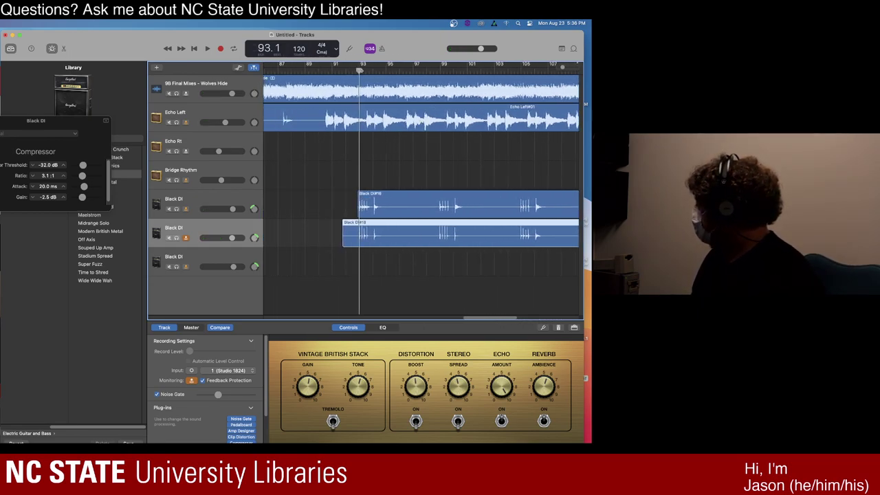
left_click(343, 71)
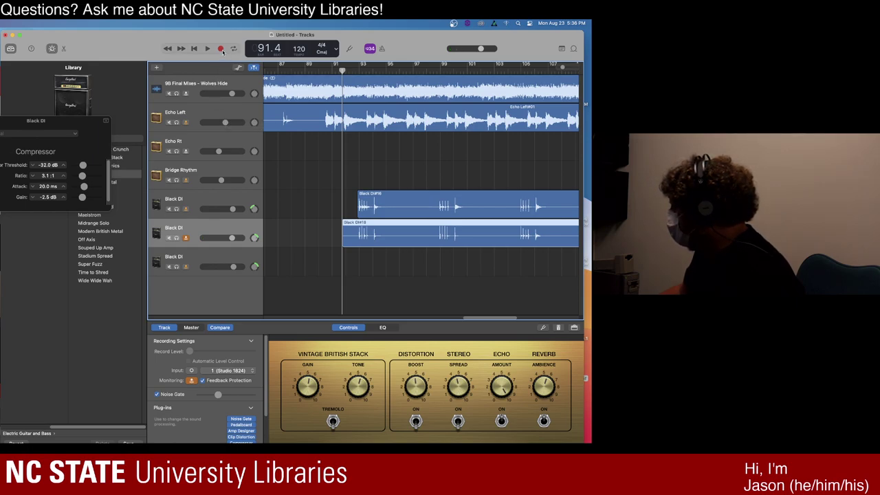
left_click(253, 264)
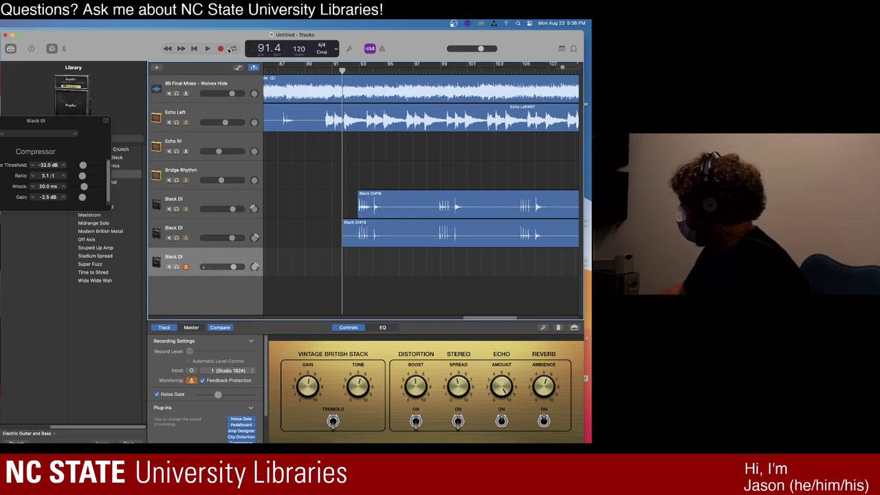
left_click(220, 49)
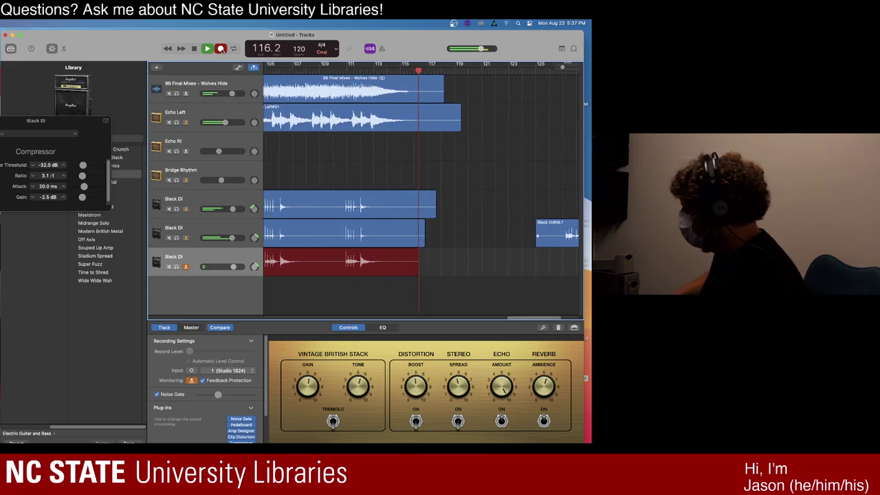
key("space")
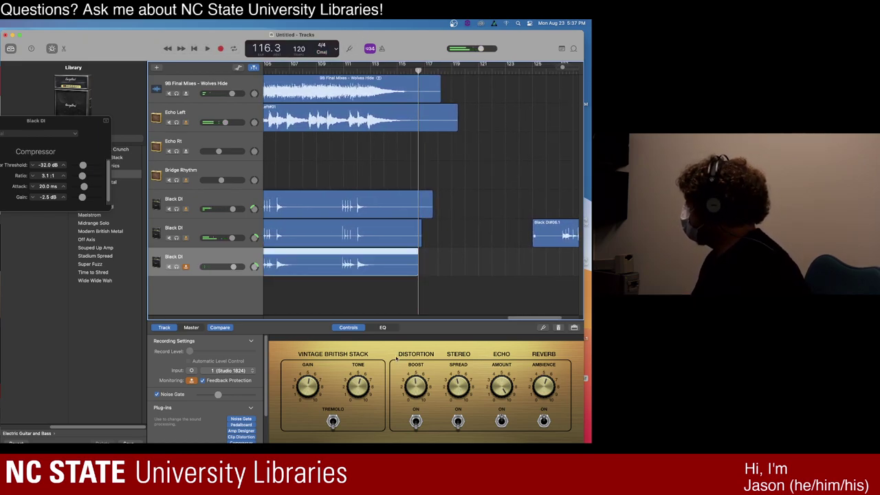
- Add two new tracks below the lowest Black DI track, each duplicating its settings
left_click_drag(523, 321, 470, 319)
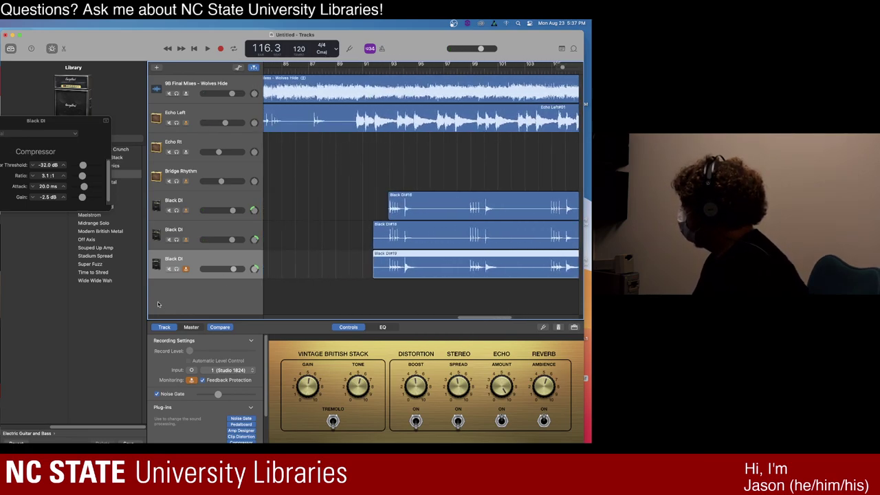
right_click(204, 267)
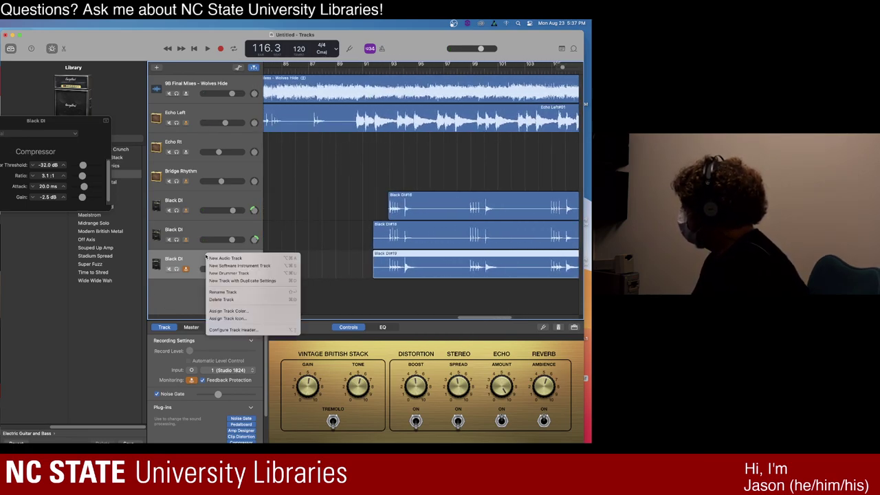
left_click(245, 282)
right_click(216, 259)
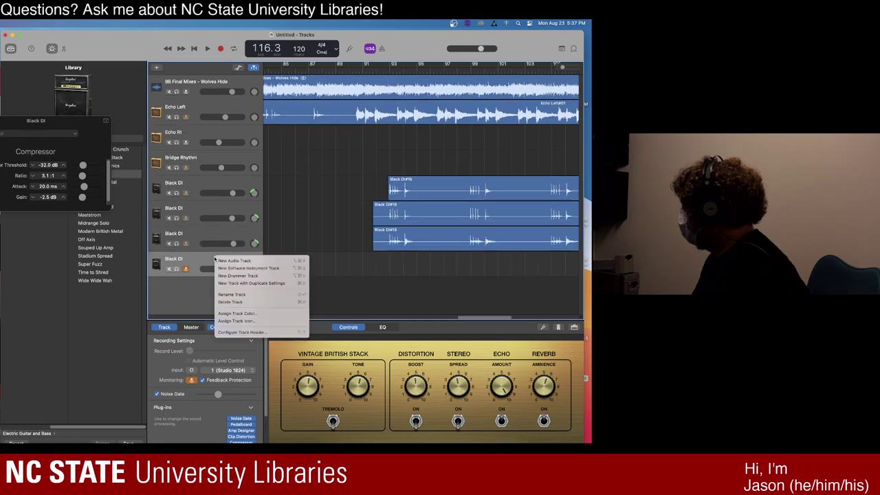
left_click(243, 284)
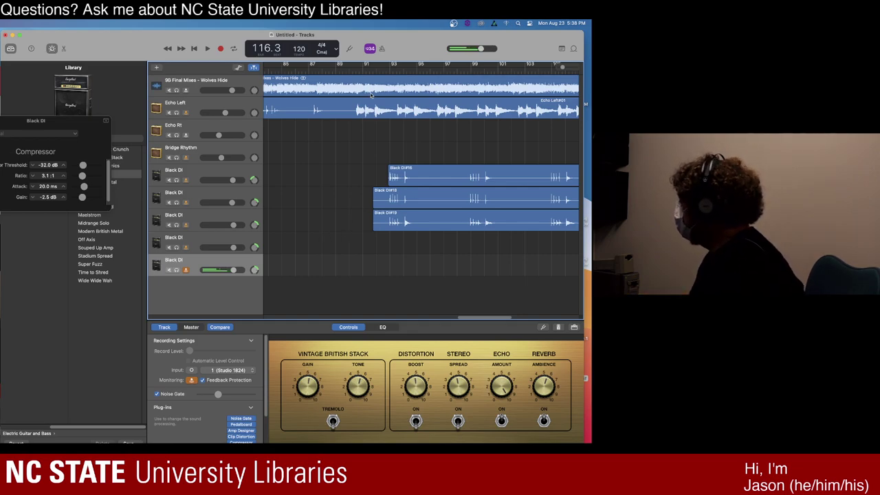
- Record a take on the lowest Black DI track from bar 89 to bar 98, beat 4
left_click(324, 71)
key("space")
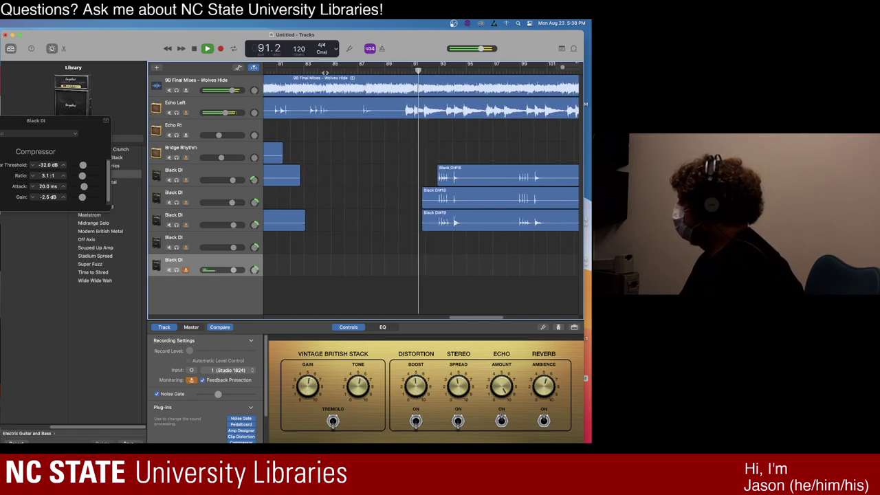
key("space")
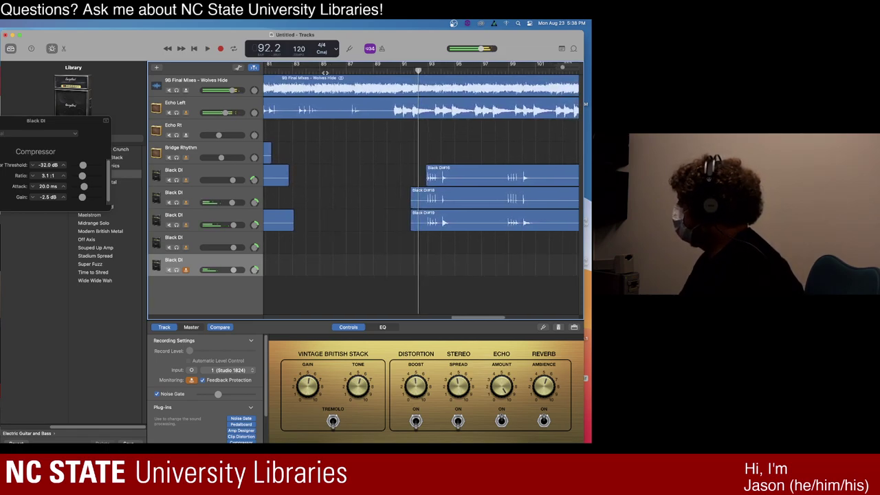
left_click(387, 68)
left_click(375, 70)
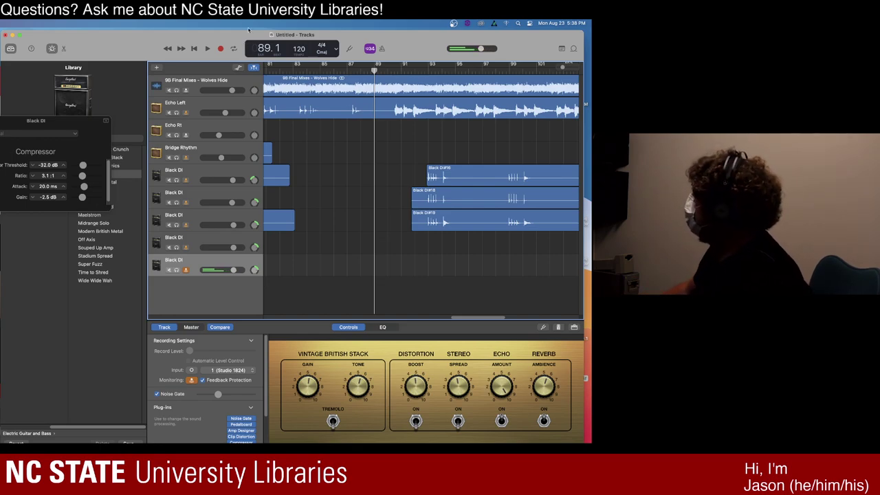
left_click(221, 49)
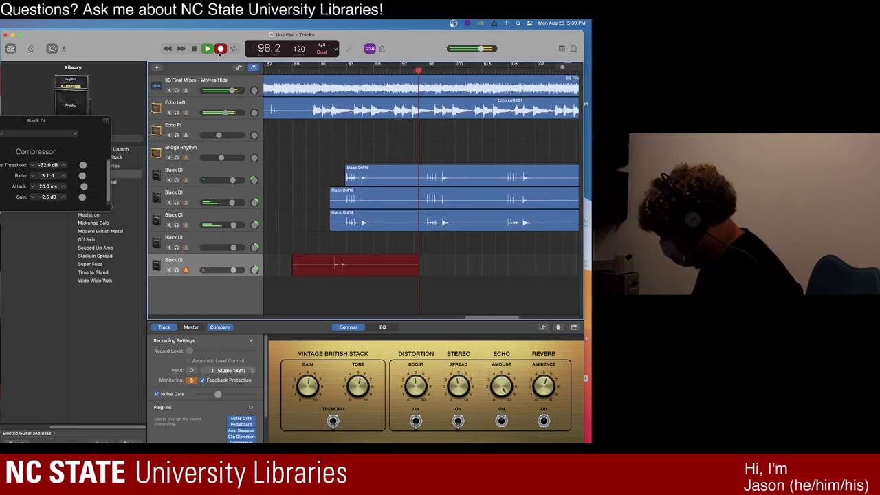
key("space")
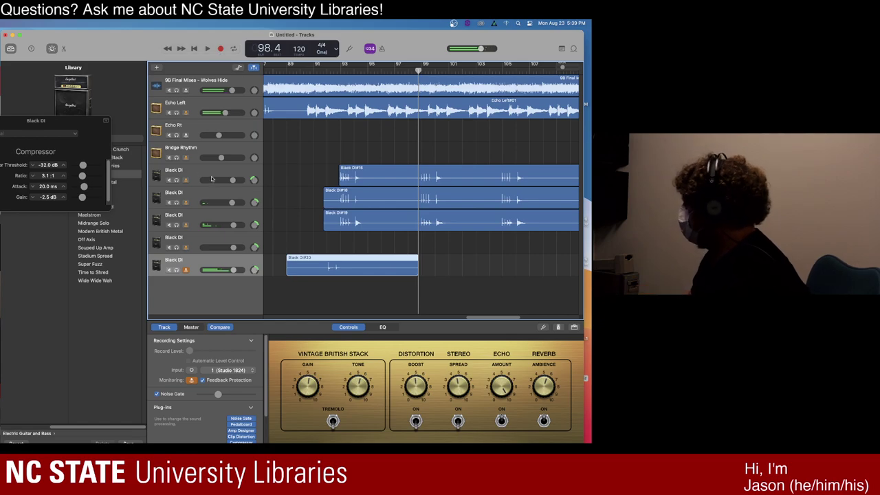
- Pan the lowest Black DI track to the centre and re-record it from bar 96, beat 2, to bar 115
key("space")
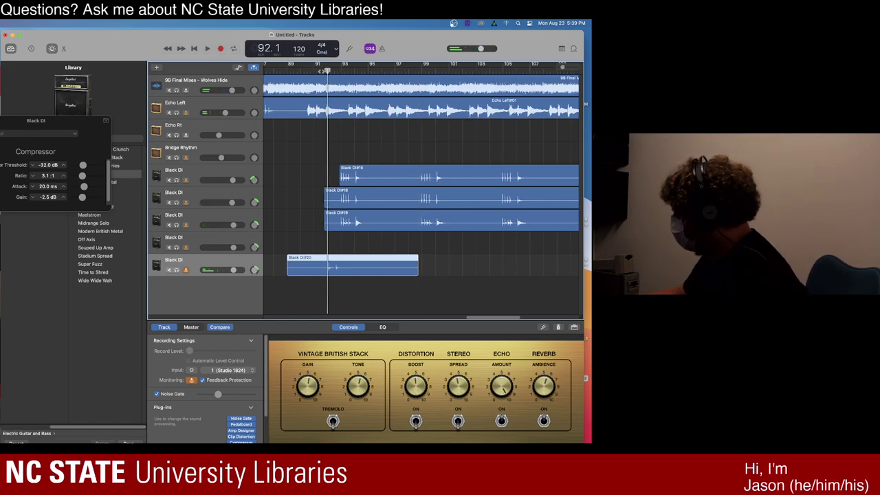
key("space")
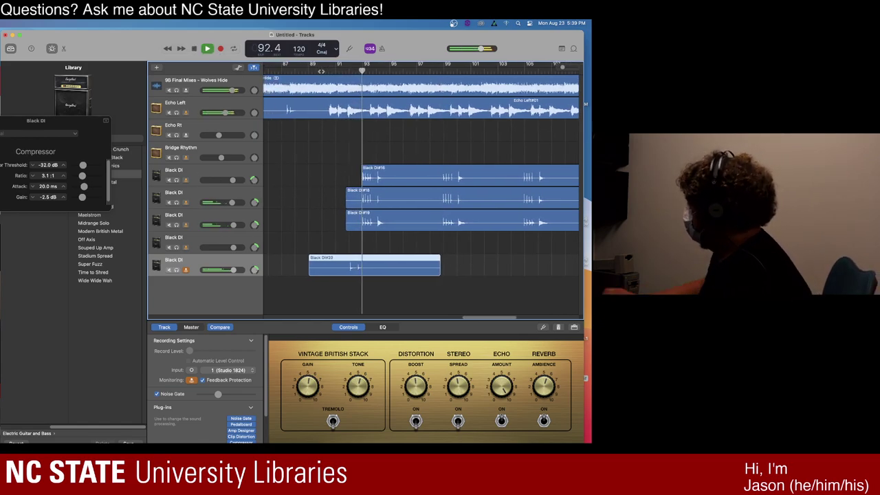
mouse_move(255, 270)
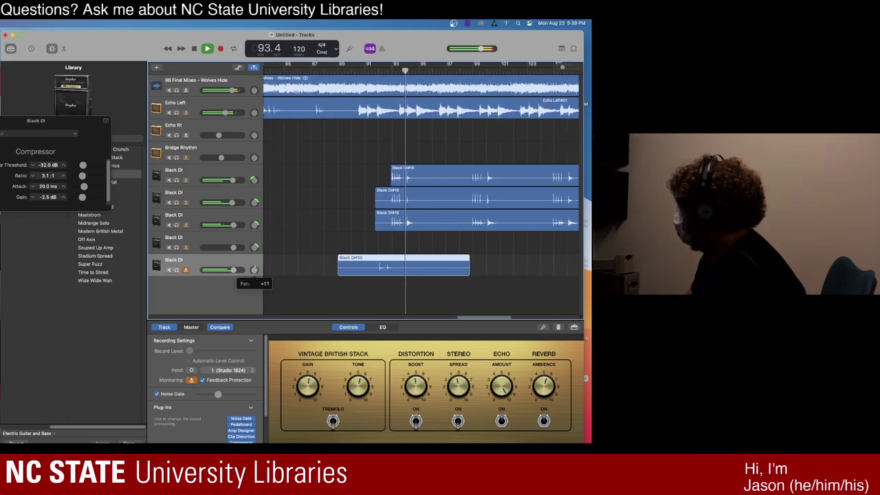
left_click_drag(255, 270, 254, 276)
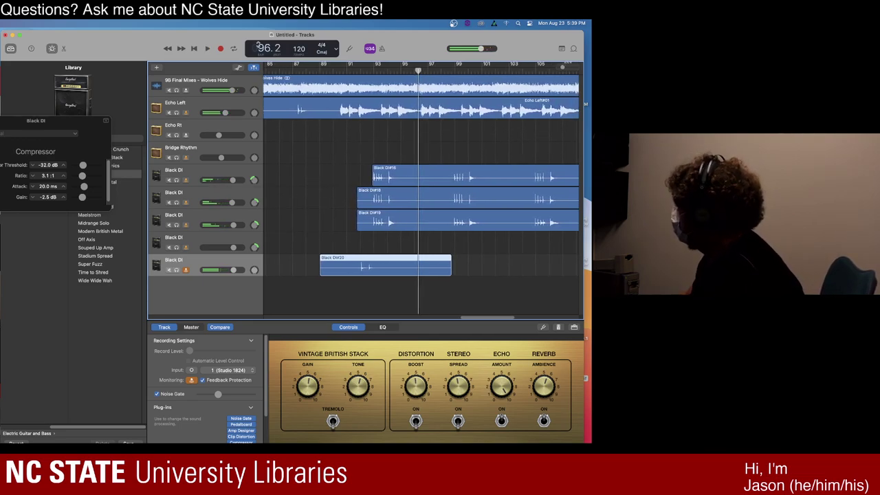
left_click(221, 49)
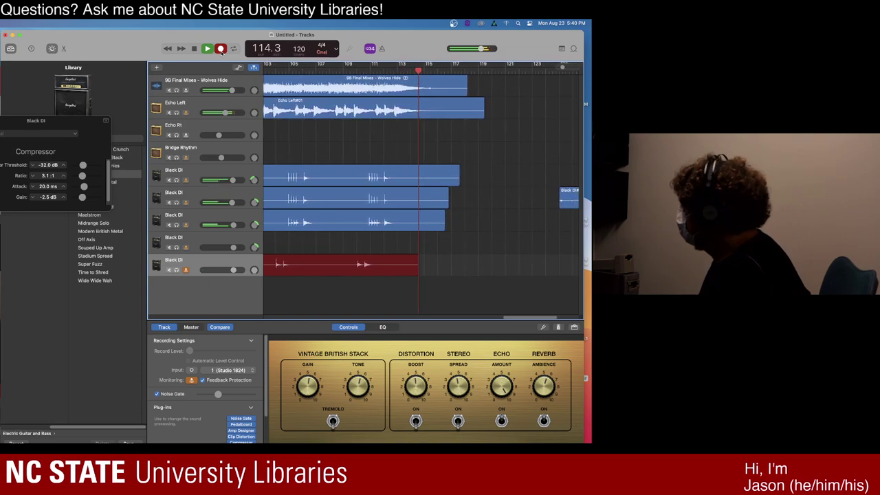
left_click(221, 48)
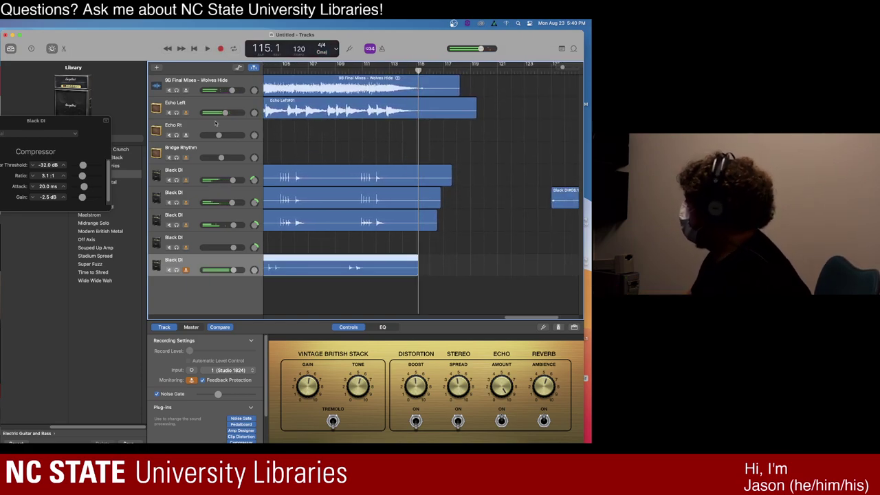
- Add a track duplicating the lowest Black DI's settings and record a take on it from bar 88, beat 3, to bar 115, beat 4
right_click(229, 258)
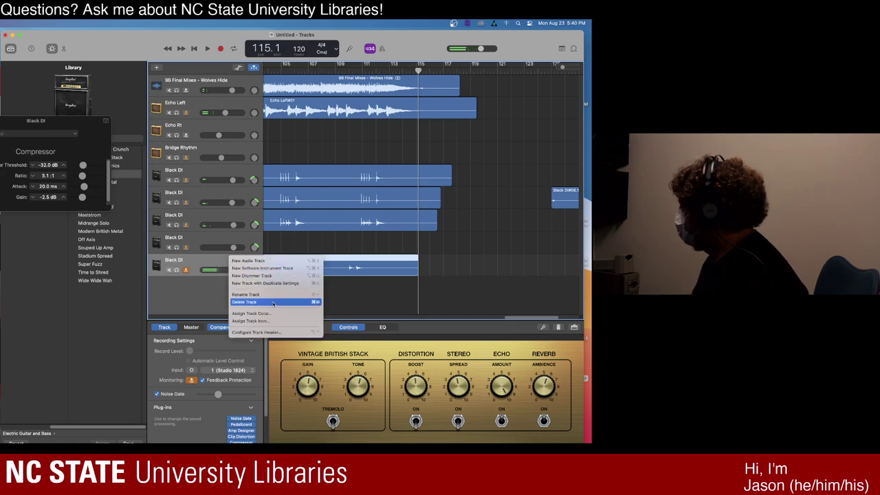
left_click(288, 284)
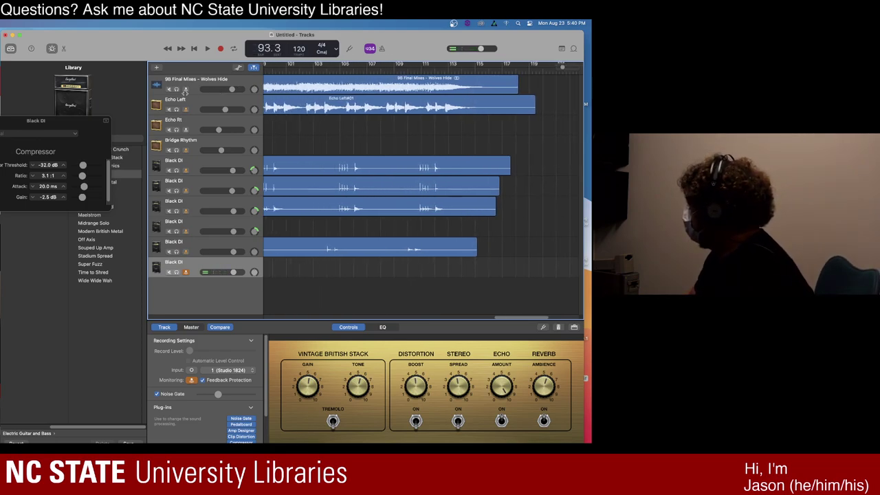
key("space")
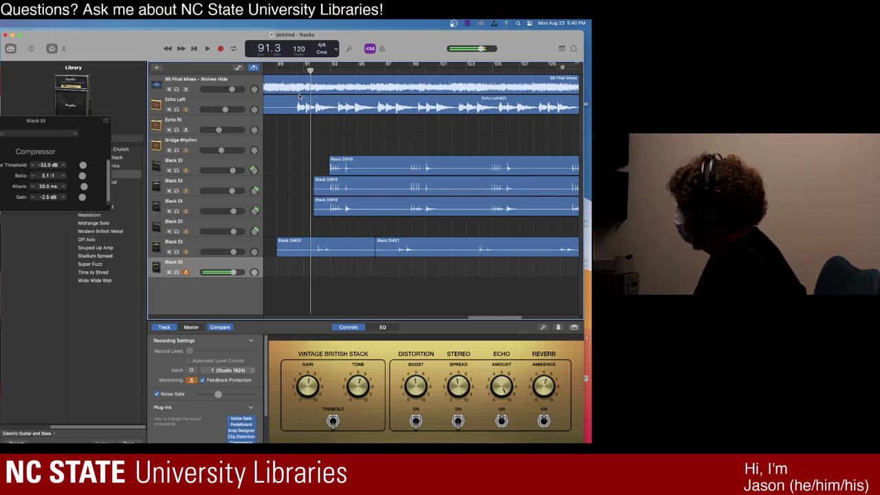
key("space")
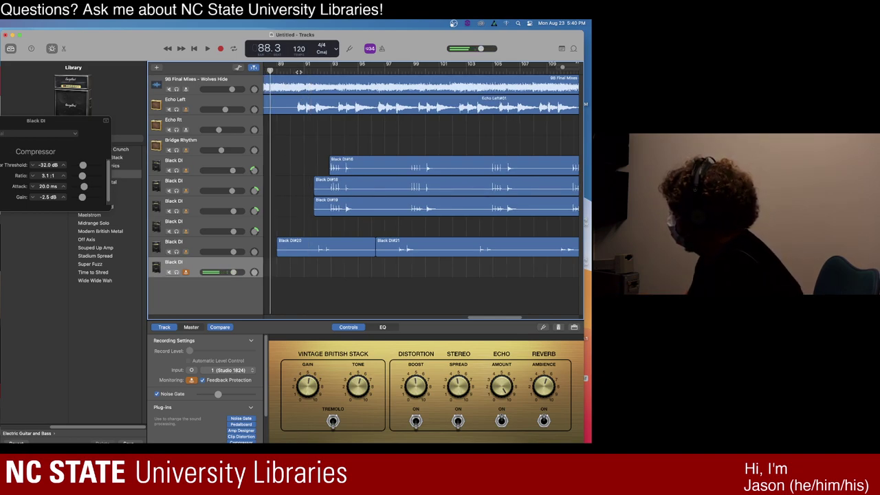
left_click(221, 49)
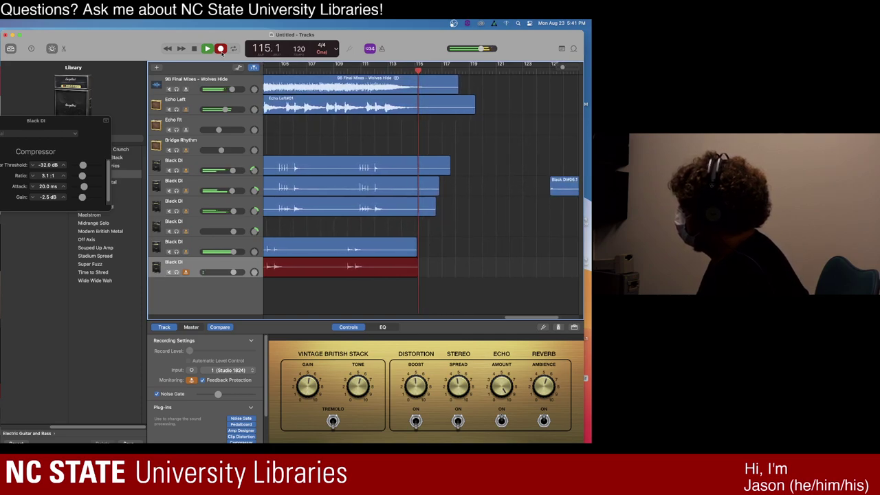
key("space")
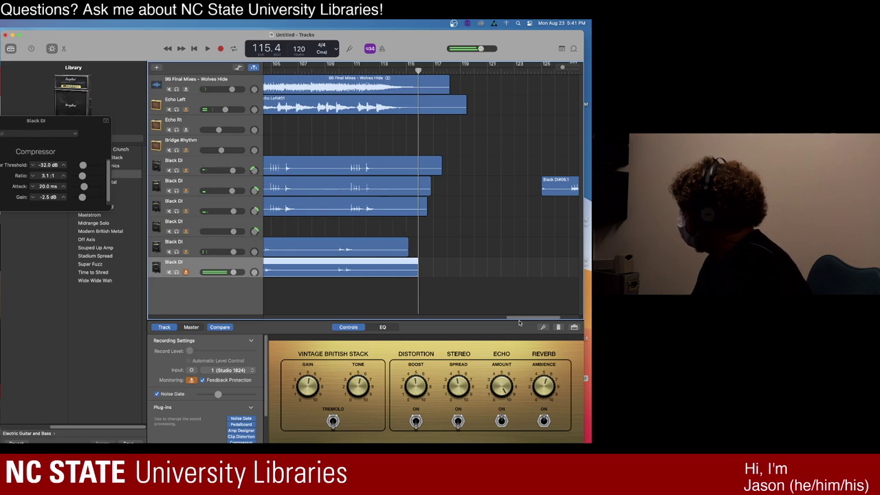
- Give the second-lowest Black DI track the Heartbroken sound from Crunch Guitar and audition it soloed from bar 91
left_click_drag(519, 321, 470, 321)
left_click(191, 244)
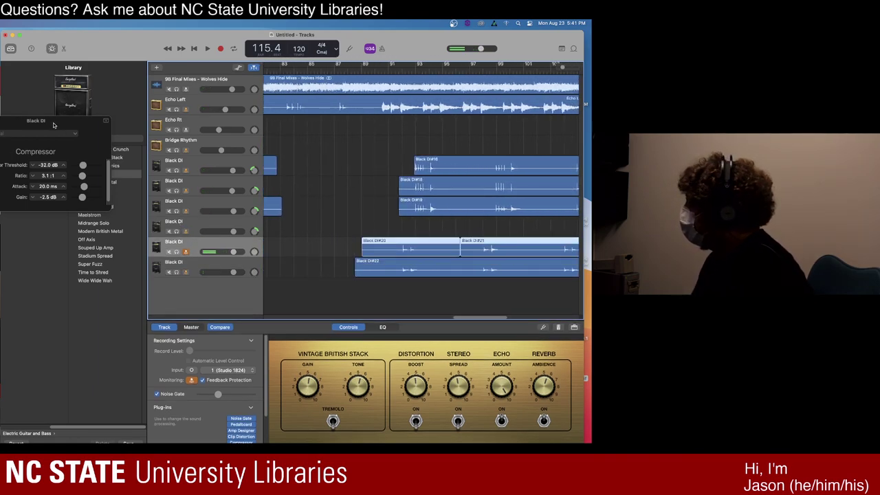
left_click_drag(8, 127, 54, 355)
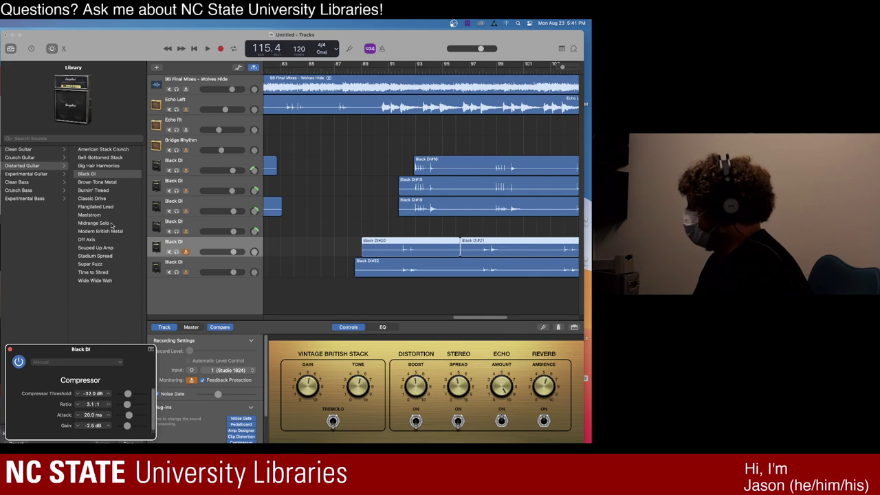
left_click(38, 160)
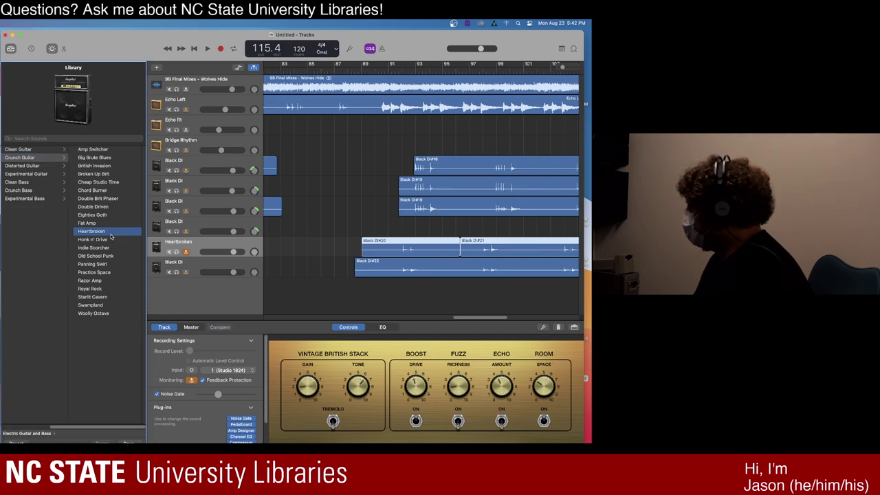
left_click(177, 252)
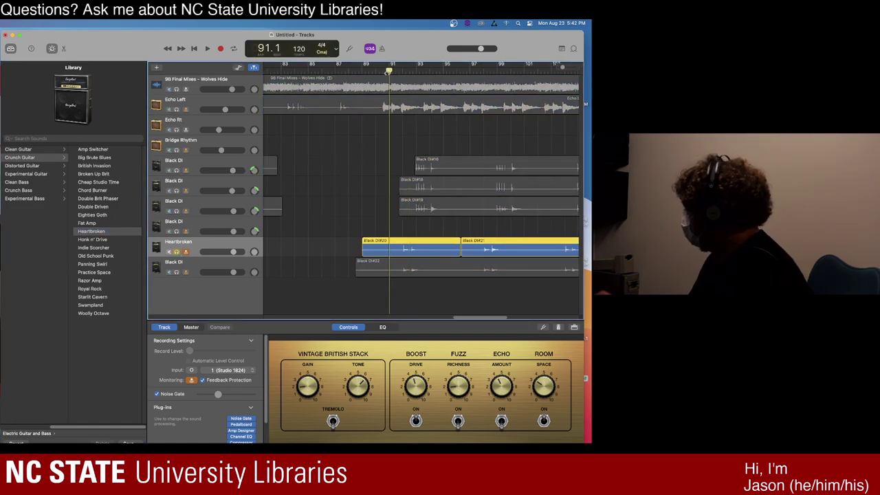
key("space")
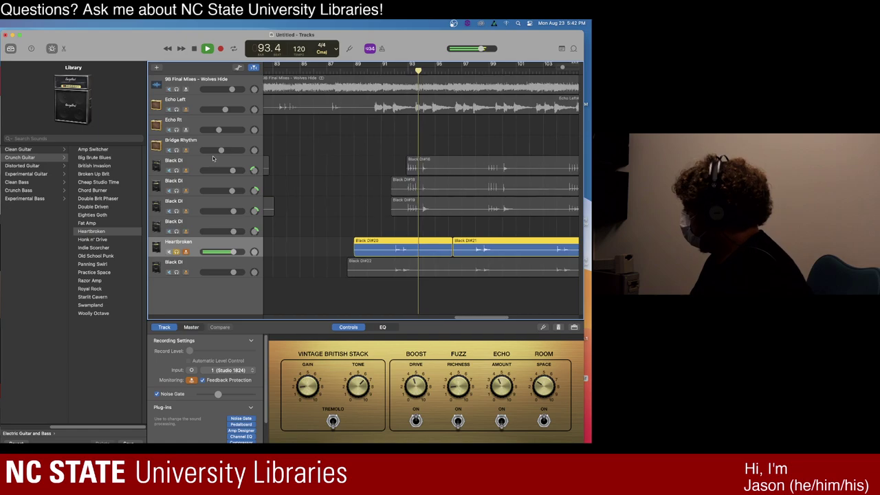
- Try the Fat Amp sound on the soloed track, replace it with Double Driven, and play it from about bar 92
left_click(102, 224)
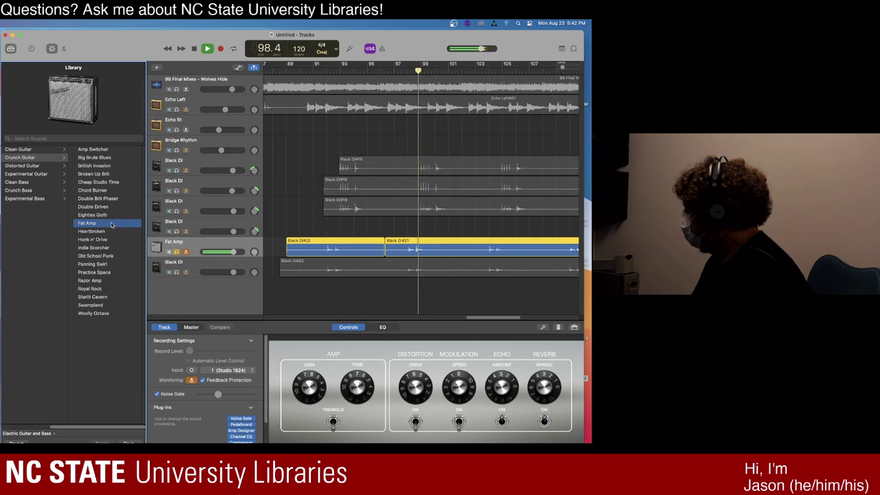
key("space")
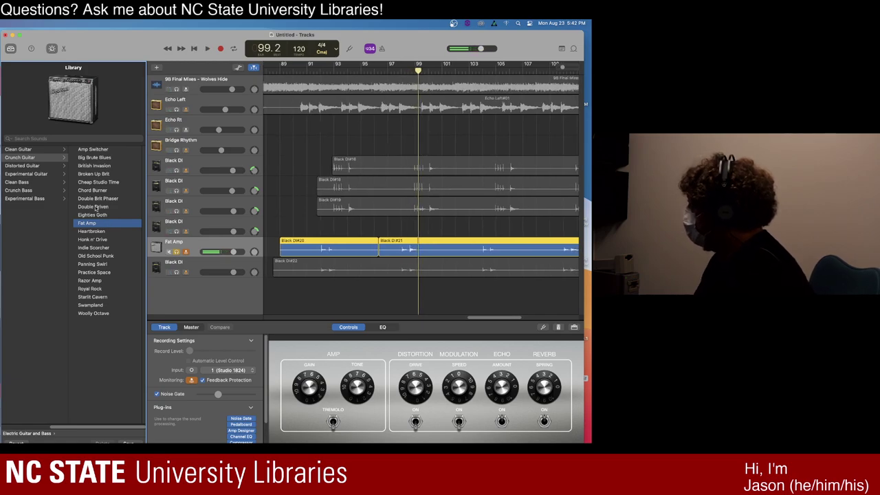
left_click(96, 207)
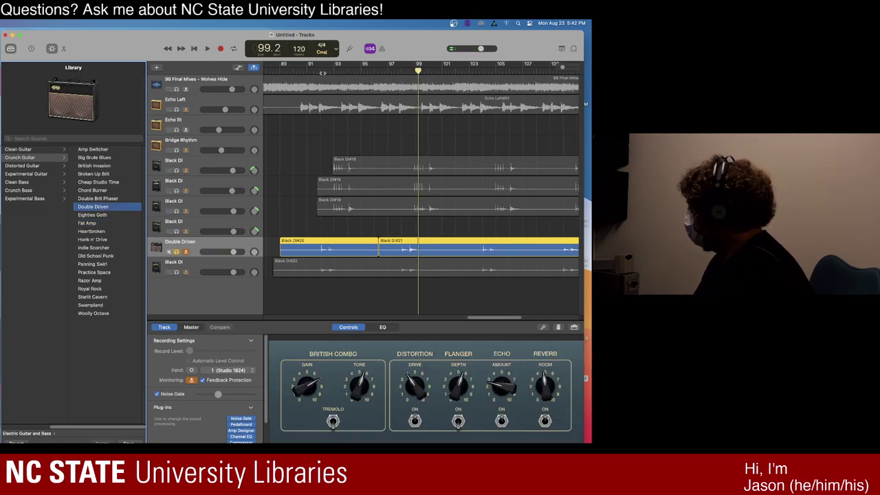
key("space")
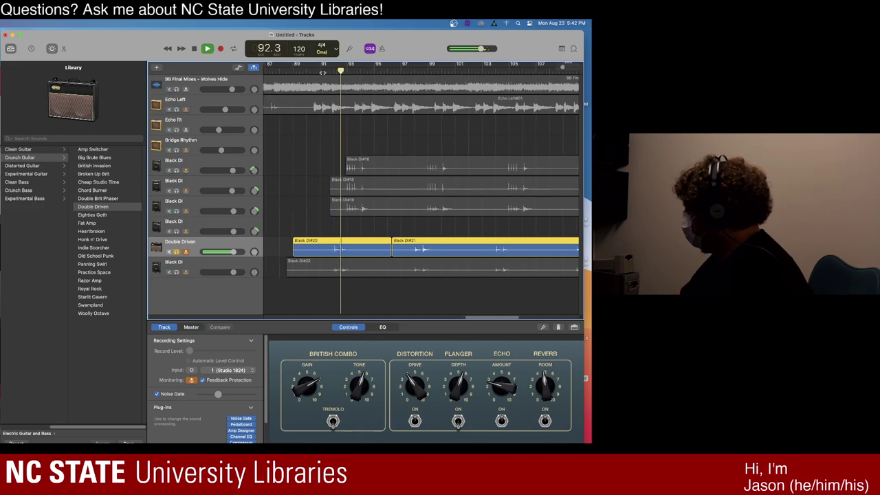
key("space")
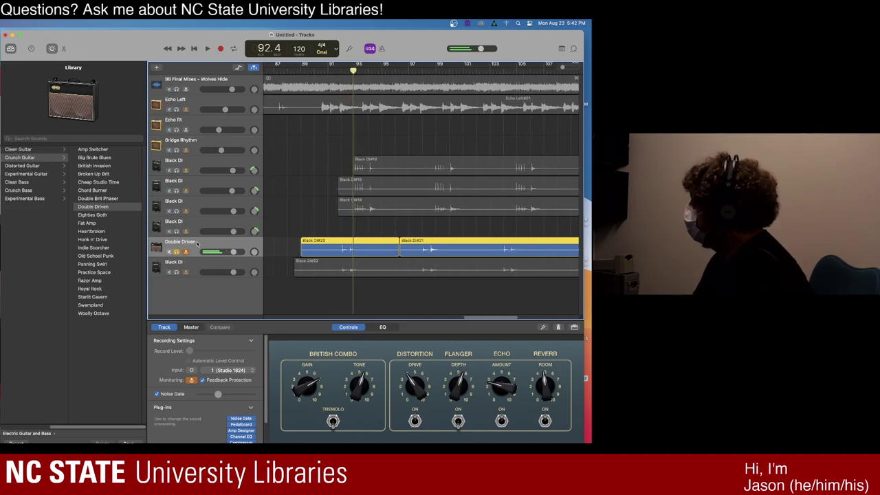
- Apply the Crunch Guitar sound Double Driven to the lowest Black DI track and turn off the solo on the track above
left_click(204, 269)
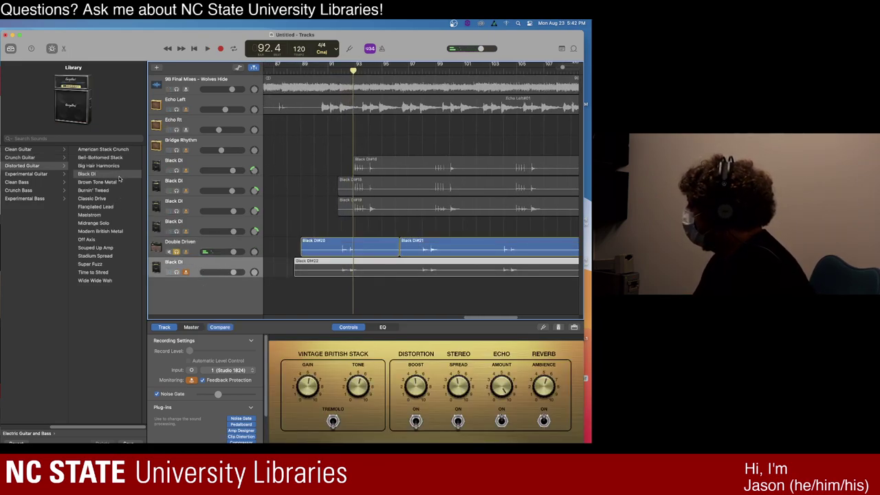
left_click(21, 158)
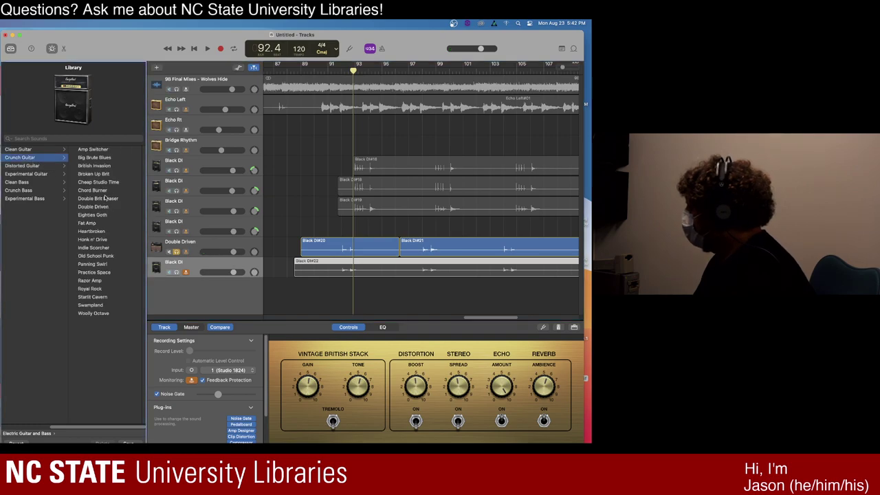
left_click(97, 207)
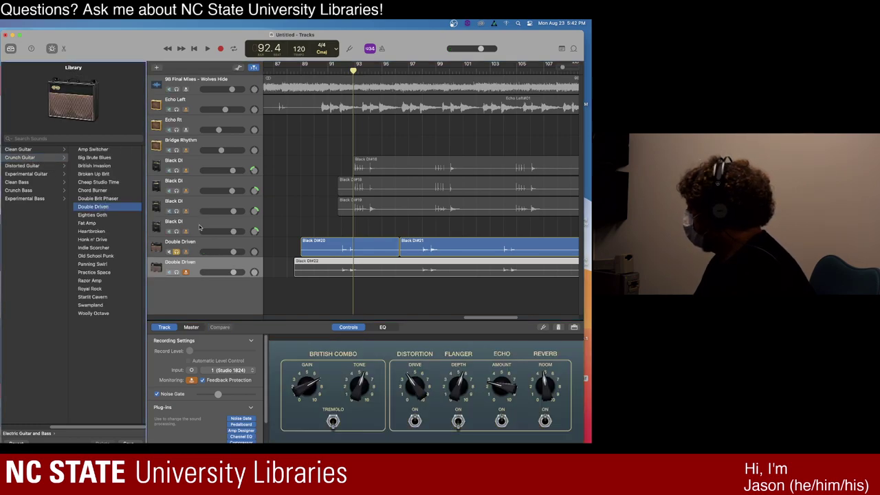
key("super+a")
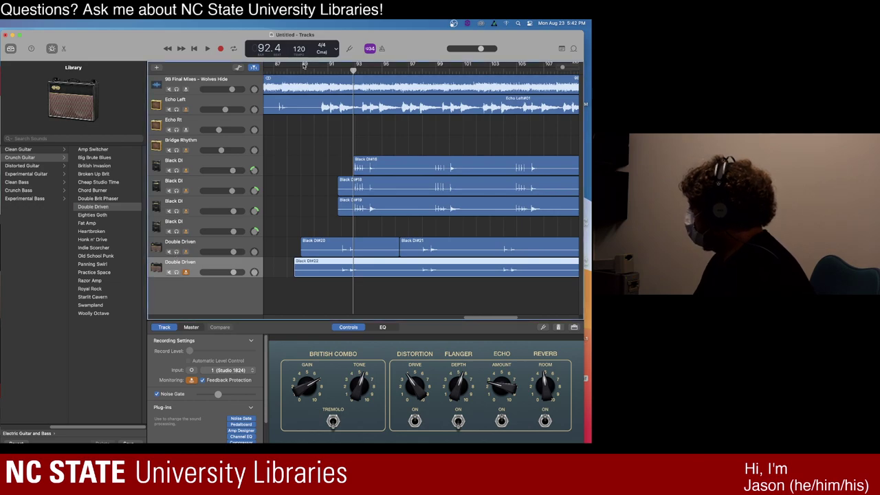
- Play back the full arrangement from bar 89 to bar 94, beat 4, and show the tracks' automation lanes
left_click(301, 70)
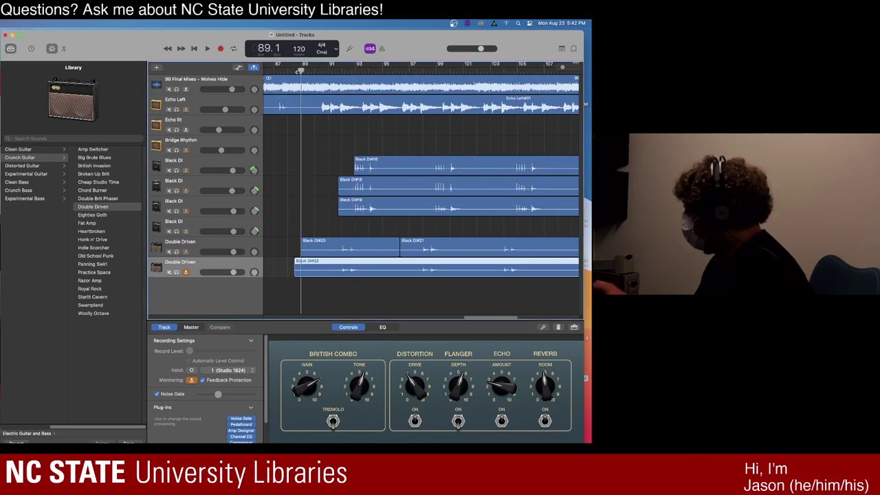
key("space")
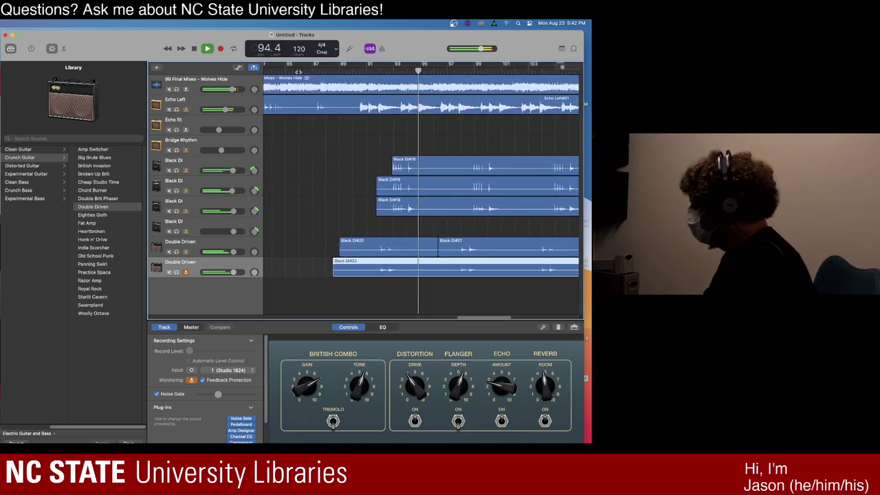
key("space")
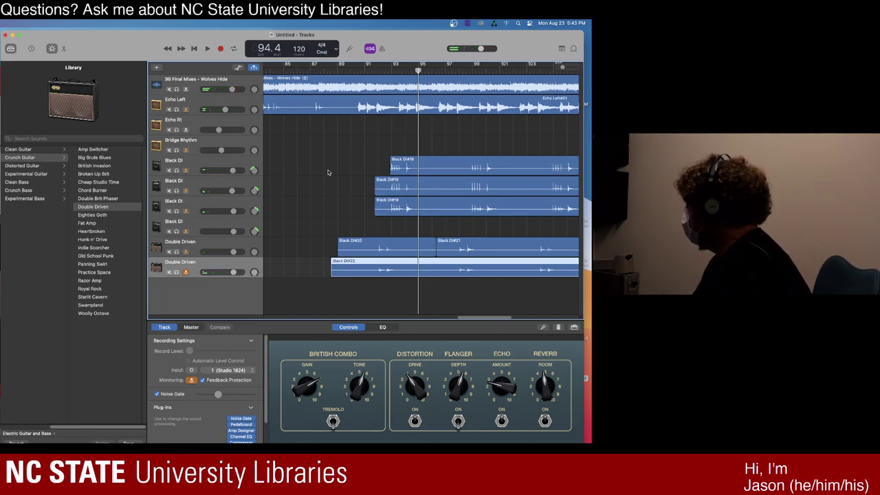
key("a")
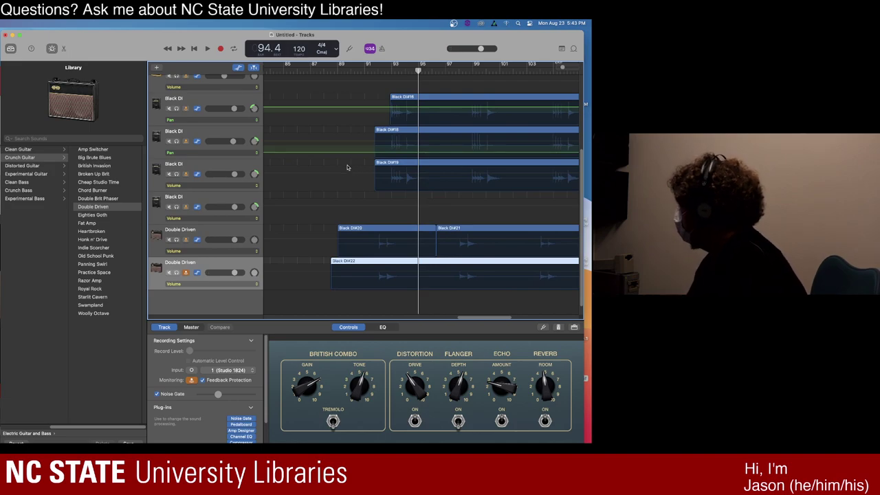
- Automate the pan of the upper two visible Black DI tracks around bars 91–93, shifting the first right and the second closer to centre
left_click(376, 109)
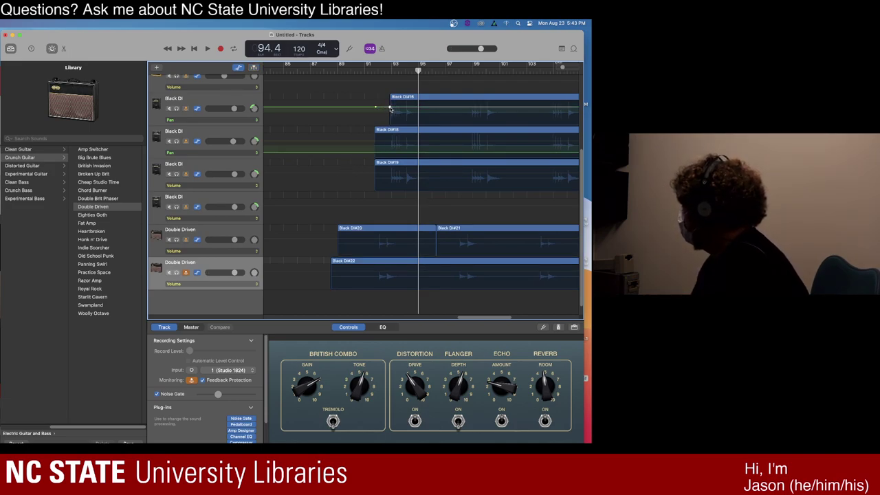
left_click_drag(390, 108, 390, 113)
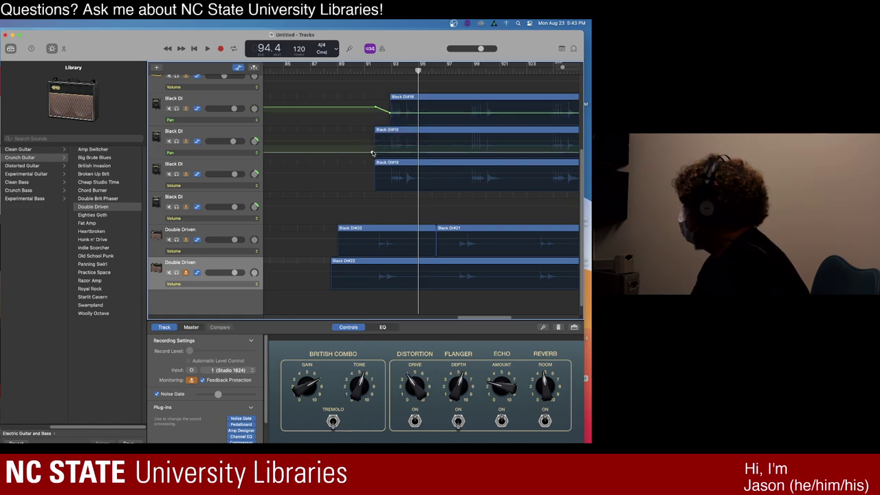
left_click_drag(387, 153, 386, 145)
left_click_drag(255, 174, 255, 196)
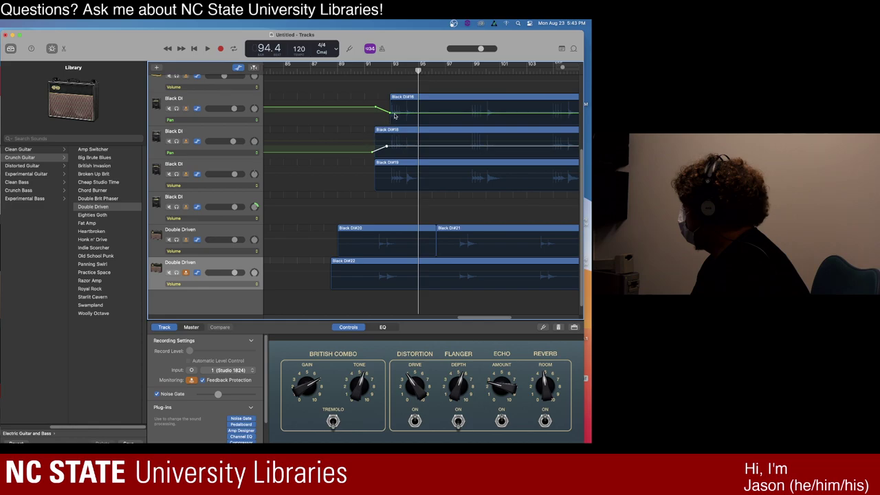
left_click_drag(390, 114, 387, 150)
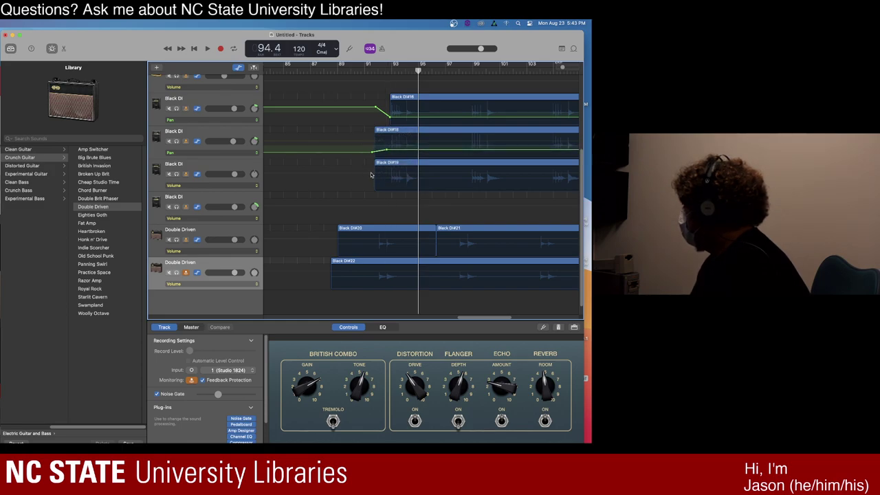
- Set the third visible Black DI track's pan to +12 and add a volume automation point near bar 91
left_click(371, 175)
left_click_drag(253, 174, 254, 170)
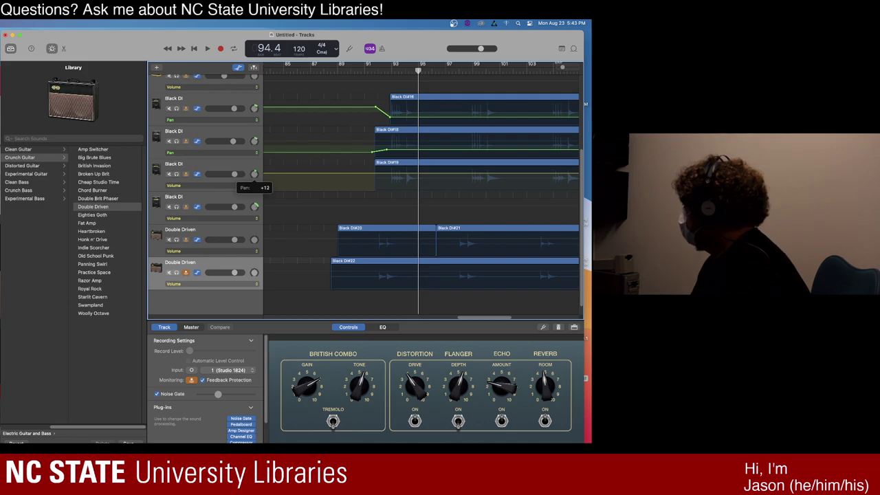
left_click_drag(253, 174, 254, 174)
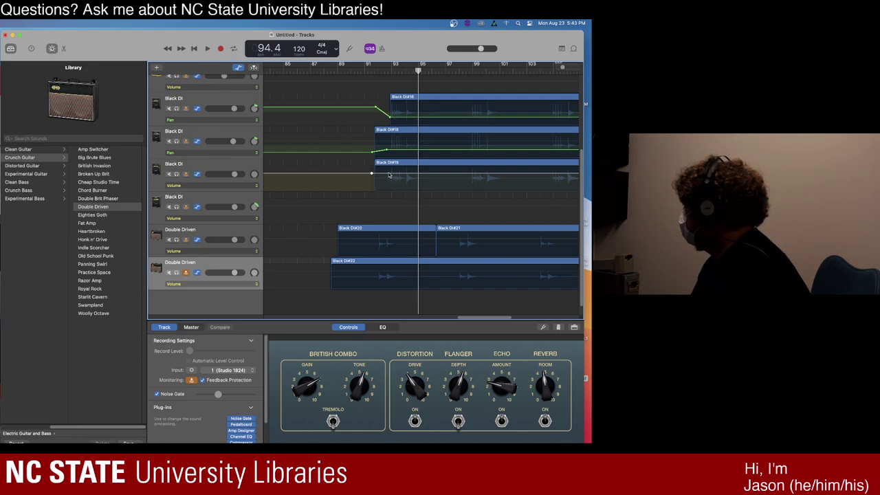
left_click_drag(388, 174, 388, 177)
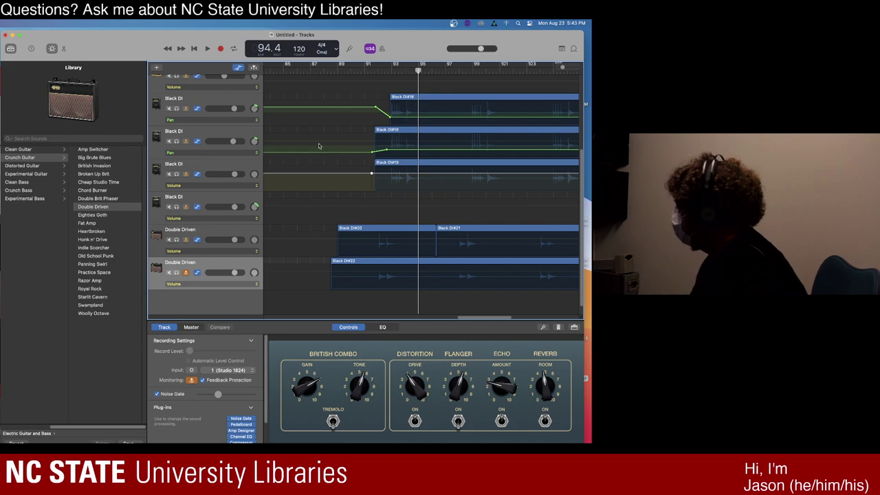
- Switch the third visible Black DI track's automation to Pan and add points around bars 91–92 that shift it slightly further right
left_click(256, 185)
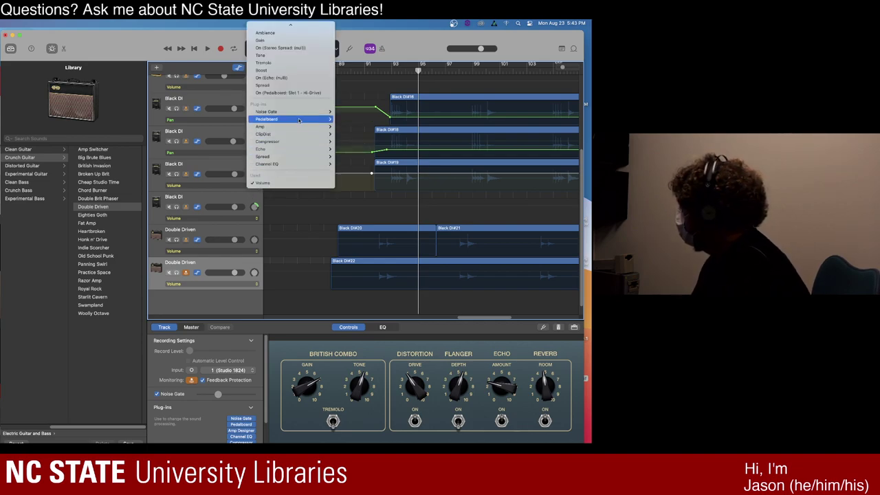
scroll(292, 84, "up", 5)
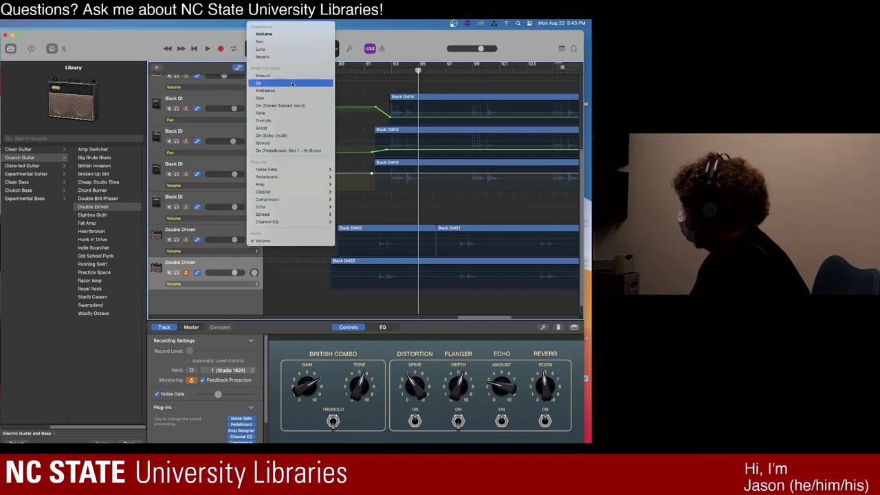
left_click(275, 41)
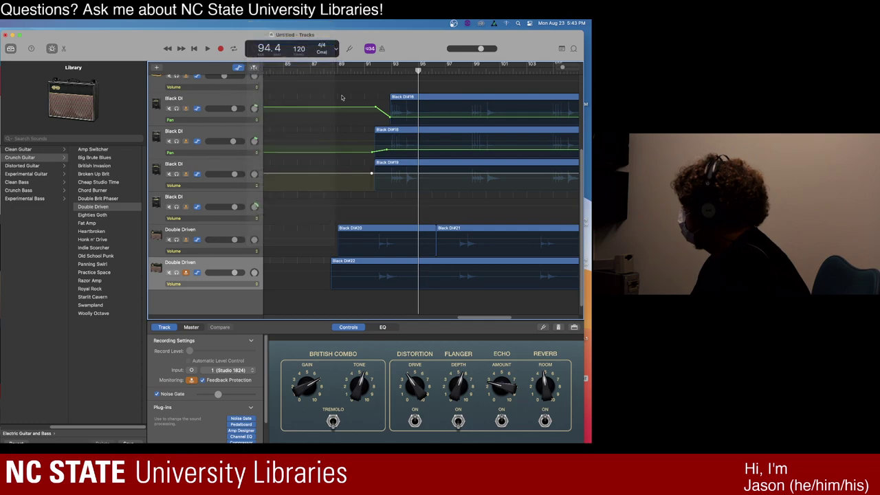
left_click(375, 181)
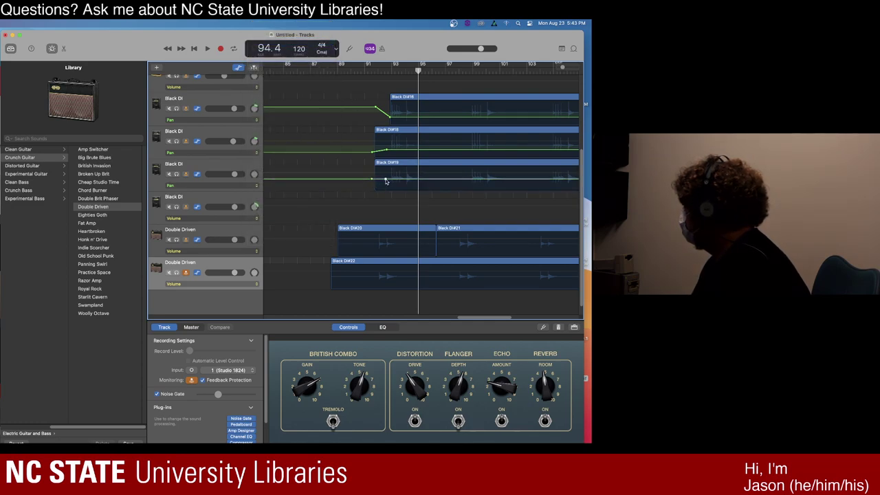
left_click_drag(386, 179, 385, 182)
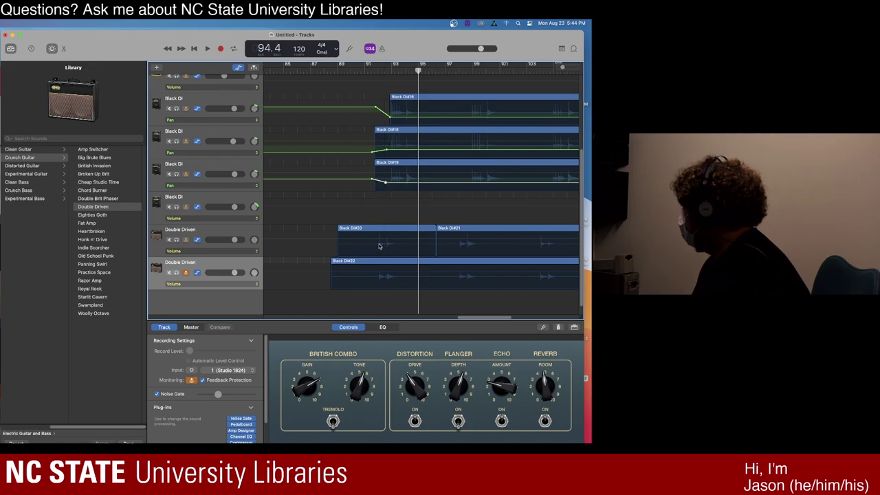
- Pan the two Double Driven tracks slightly off centre
left_click(238, 252)
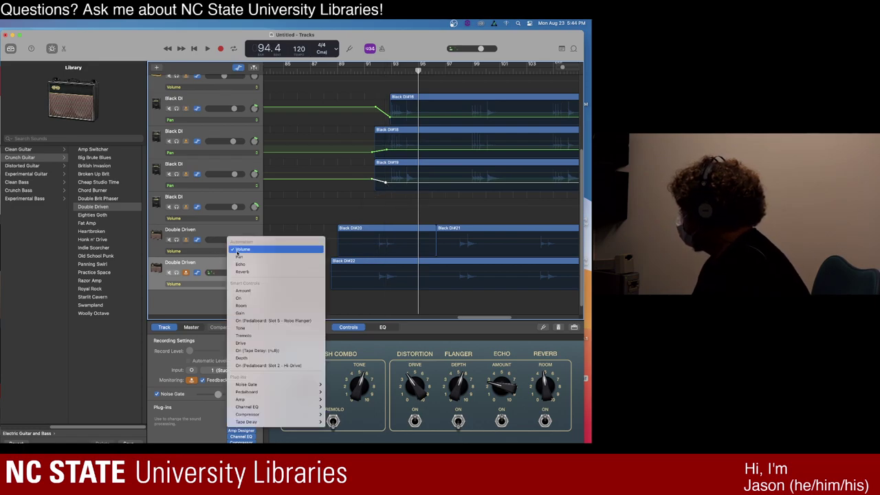
key("Escape")
left_click_drag(254, 240, 255, 240)
left_click_drag(254, 274, 255, 273)
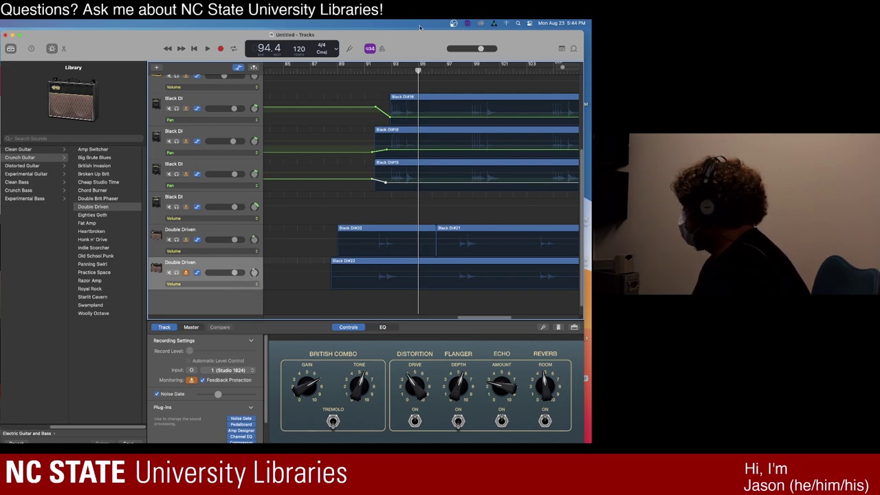
- Hide the automation lanes and play the whole song from bar 1
scroll(562, 68, "down", 3)
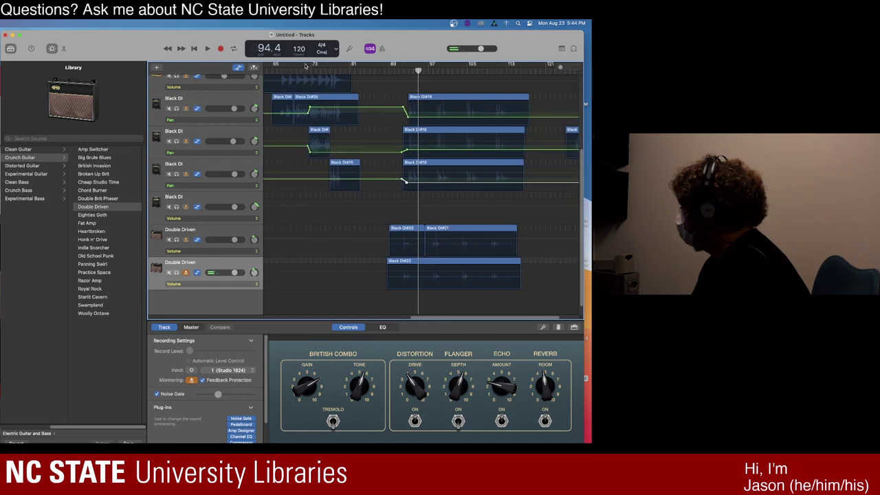
key("a")
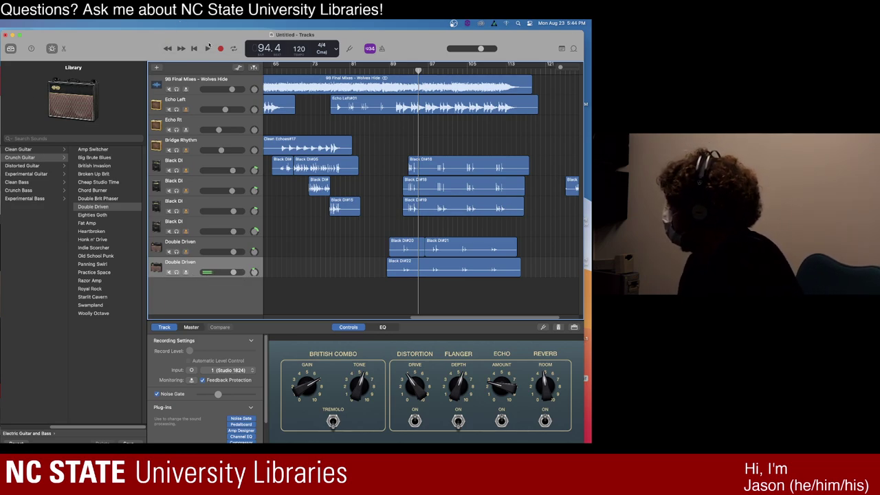
left_click(193, 48)
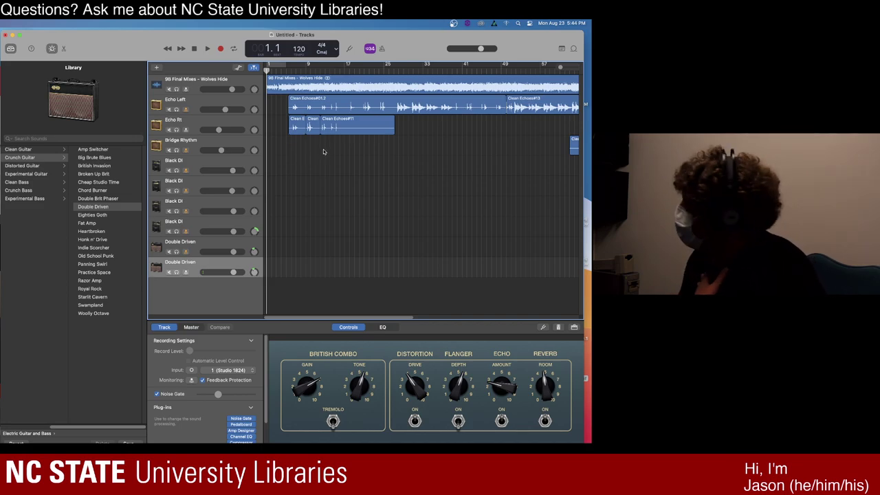
left_click(207, 49)
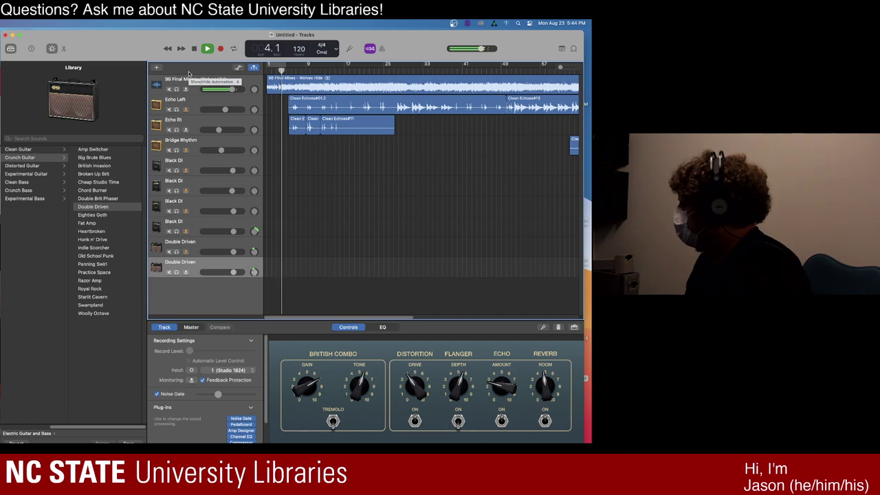
- Bring the Echo Left and Echo Rt track volumes to matching levels during playback
mouse_move(220, 130)
left_mouse_down()
mouse_move(227, 130)
mouse_move(222, 110)
mouse_move(222, 131)
left_mouse_up()
left_click(222, 130)
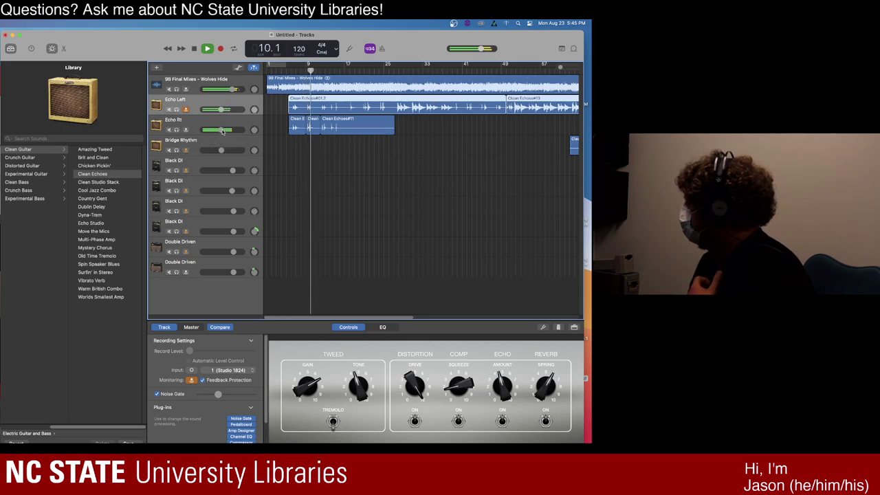
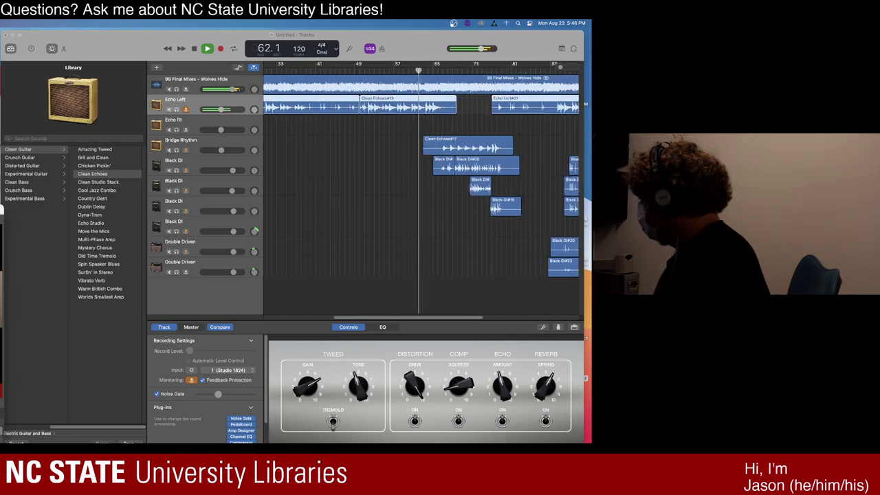
- Show the automation lanes and add pan points on the third Black DI track that move it further right from about bar 73 to 83
mouse_move(129, 102)
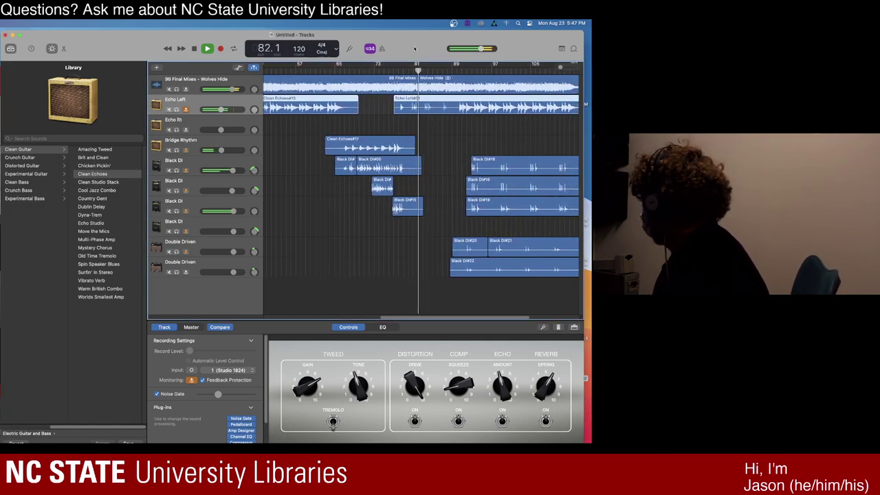
key("a")
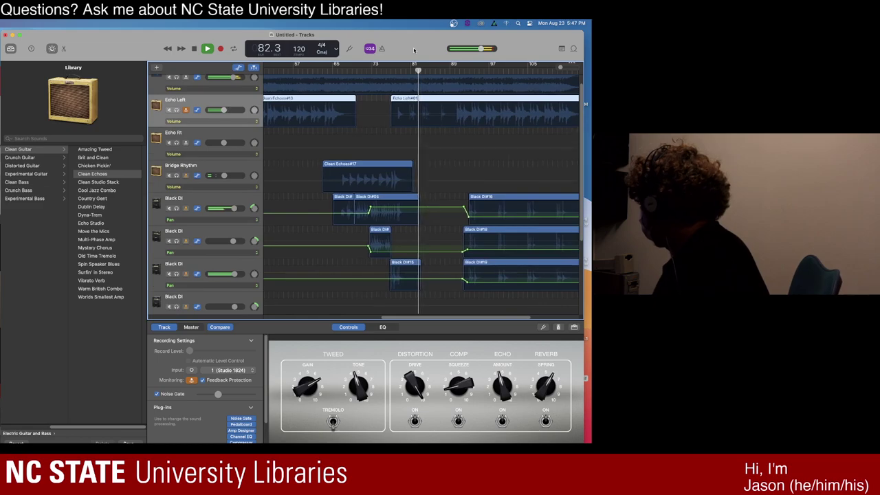
left_click(363, 280)
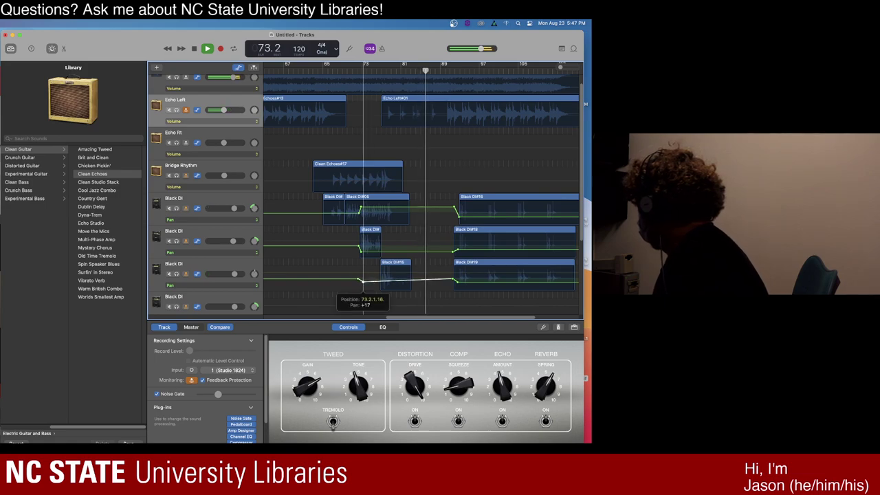
left_click_drag(364, 282, 414, 285)
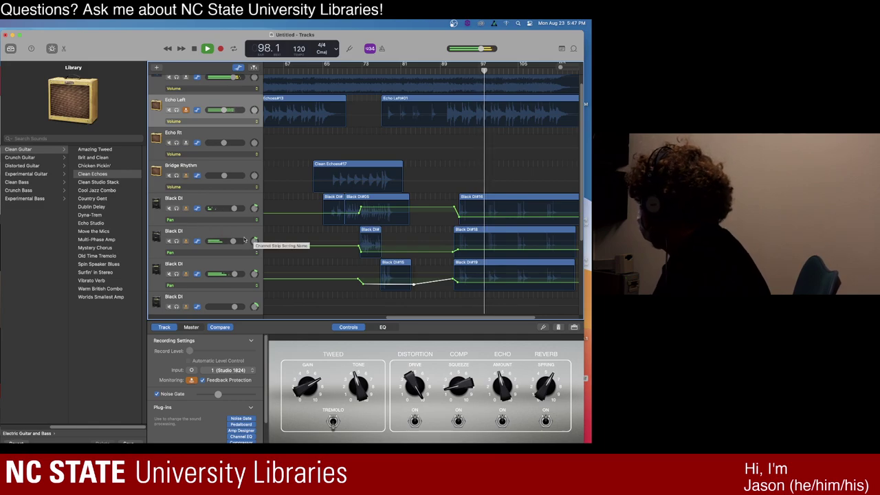
- Hide the automation lanes, lower the upper three Black DI tracks' volumes during playback, and stop at bar 115, beat 4
key("a")
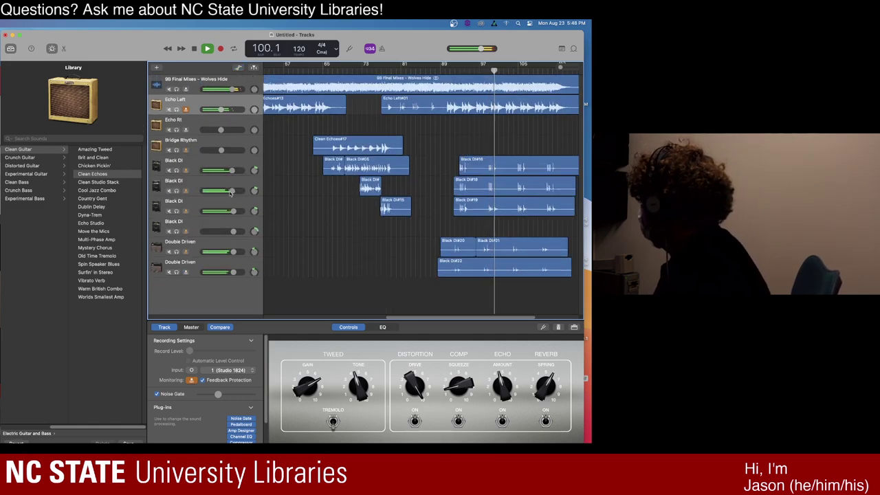
mouse_move(233, 213)
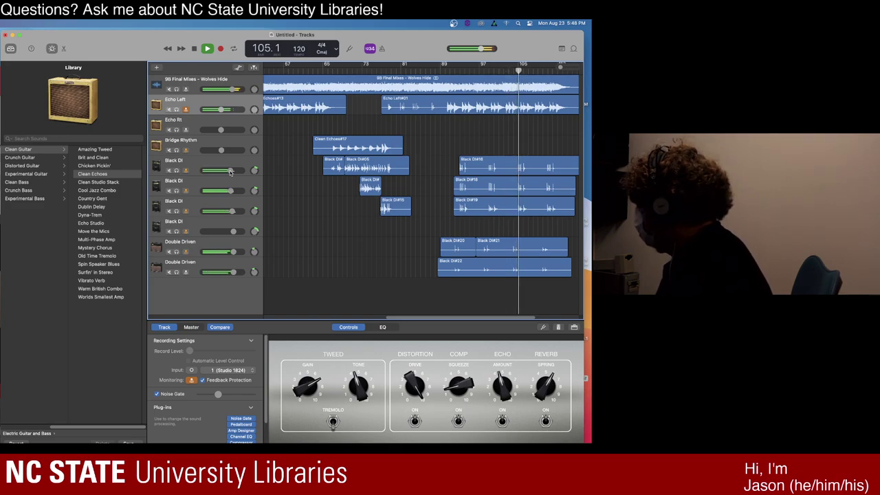
left_click_drag(231, 172, 227, 212)
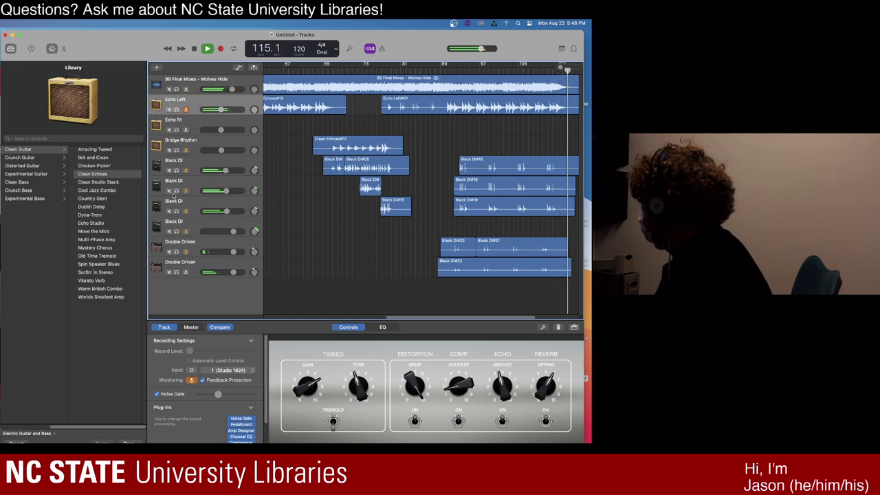
left_click(194, 49)
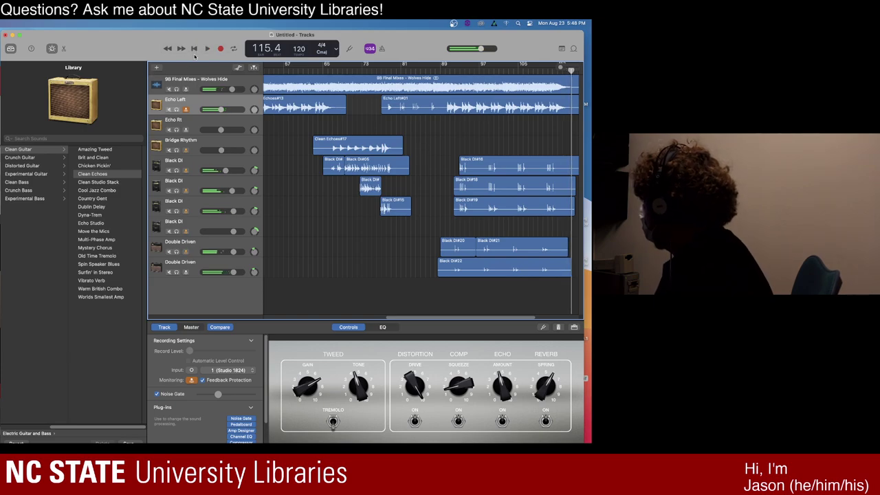